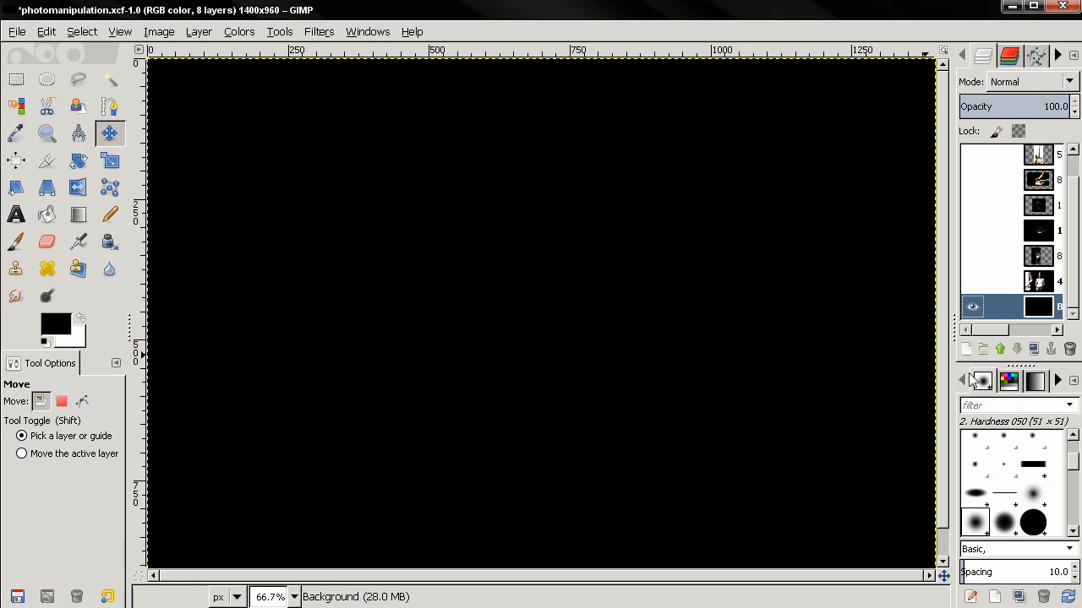
# - Show the hidden stock layers one by one, from the woman photo up to the topmost water glass, to review each image
pyautogui.click(971, 282)
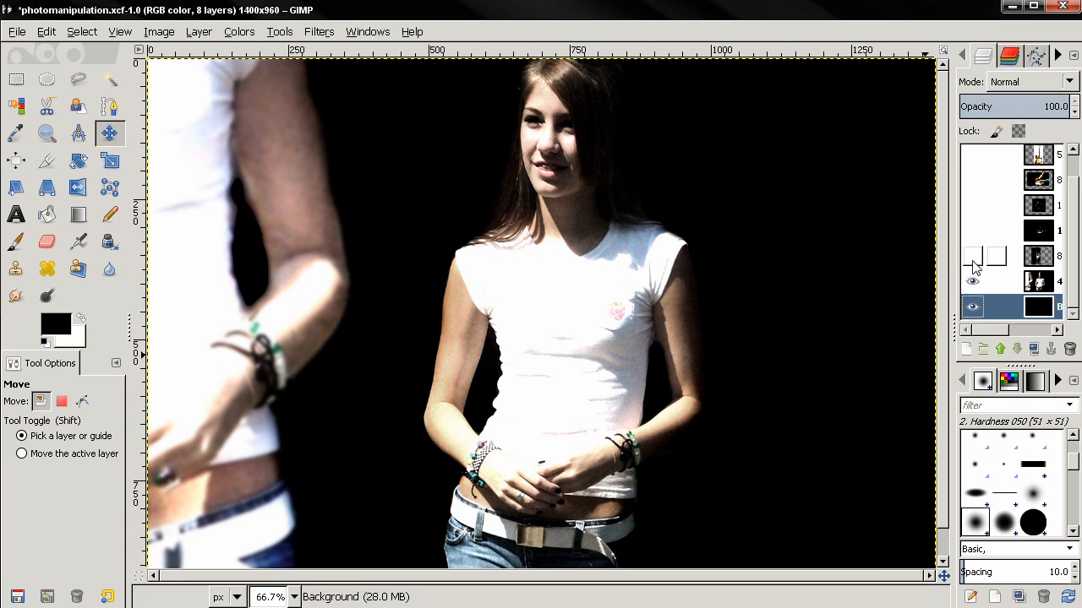
pyautogui.click(972, 257)
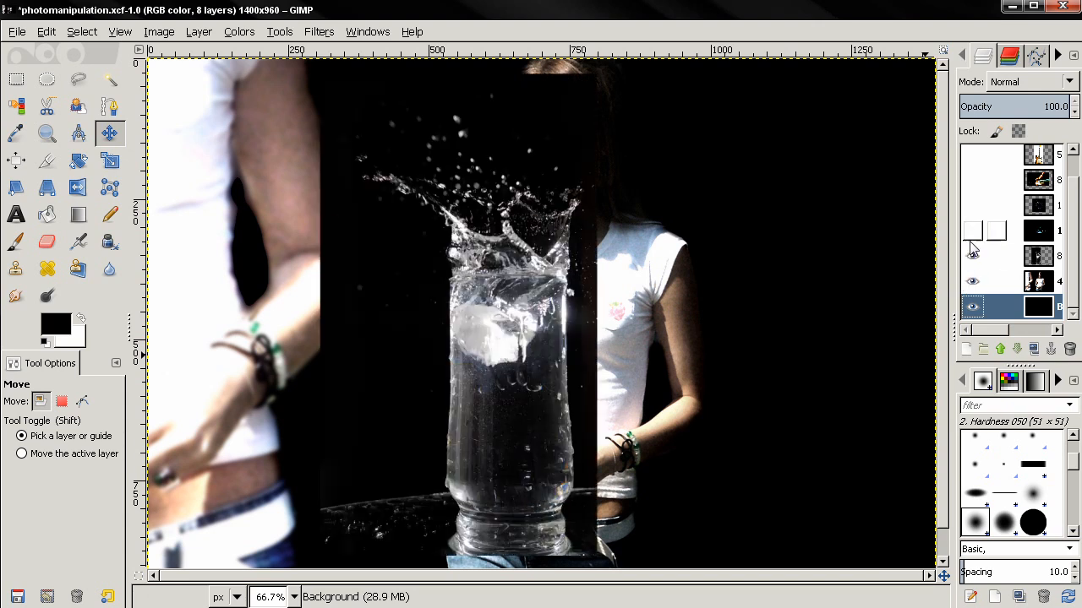
pyautogui.click(971, 237)
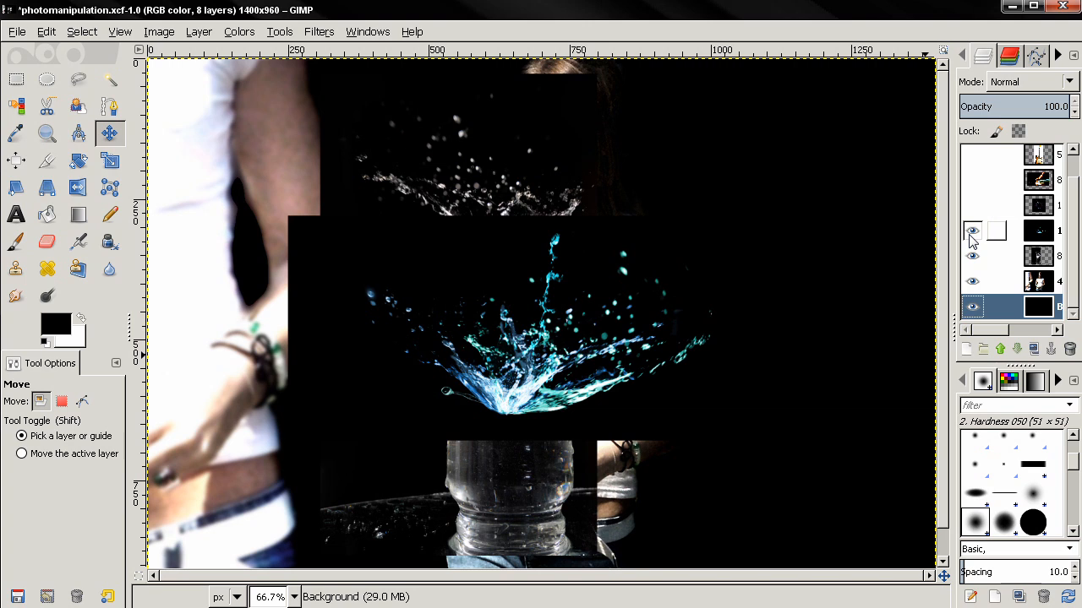
pyautogui.click(970, 207)
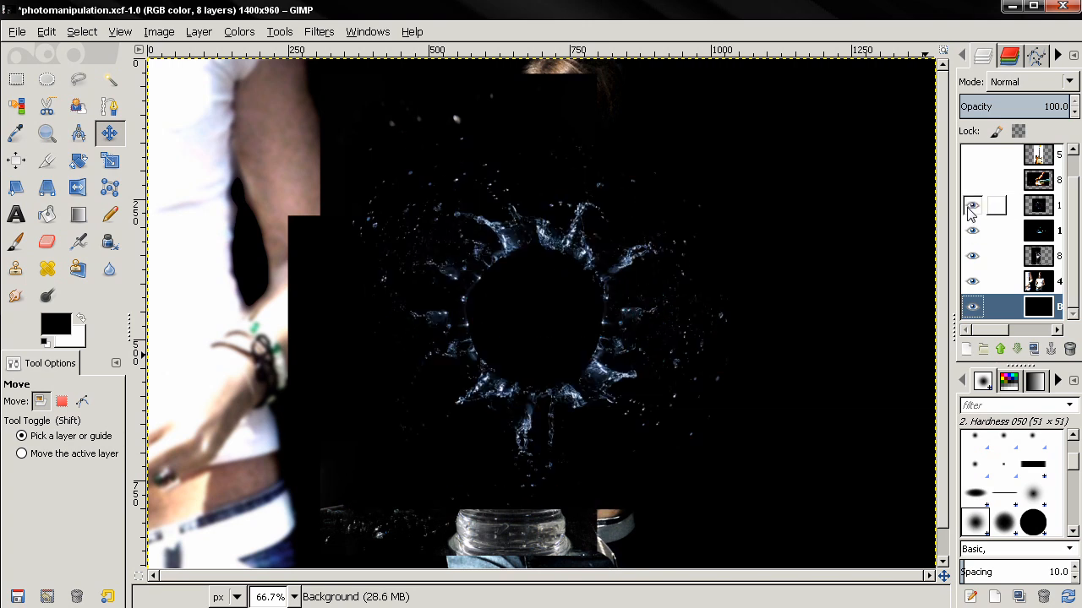
pyautogui.scroll(1, 971, 213)
pyautogui.click(970, 209)
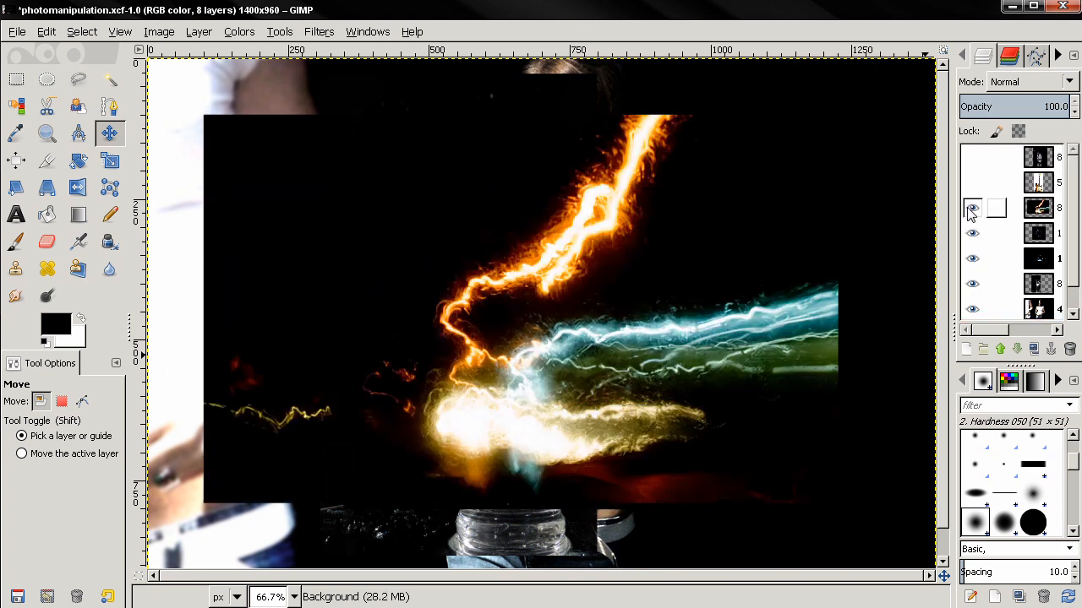
pyautogui.click(972, 184)
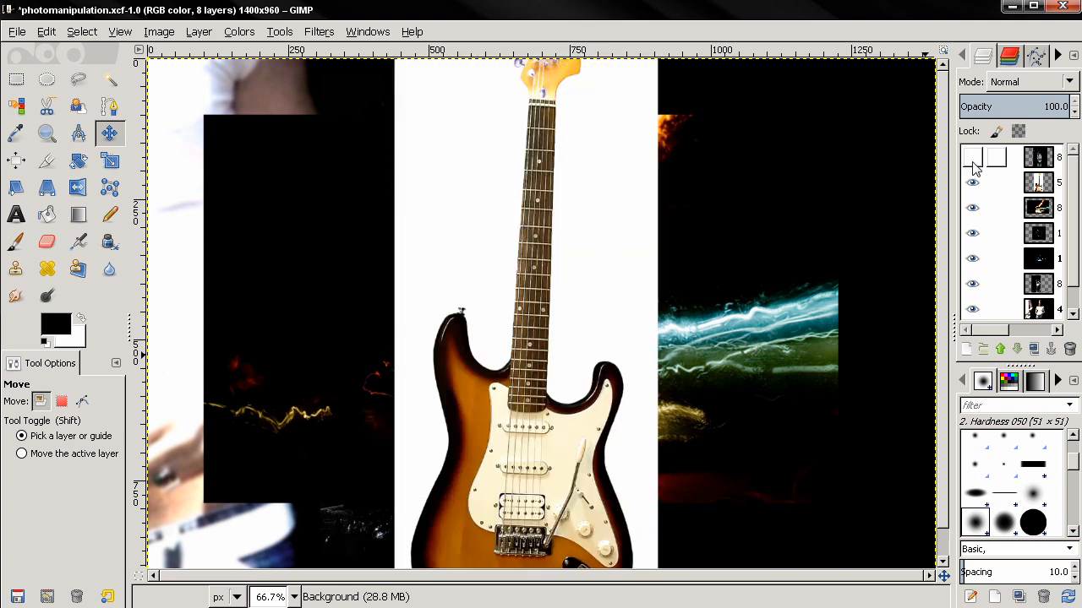
pyautogui.click(972, 165)
pyautogui.scroll(-1, 972, 279)
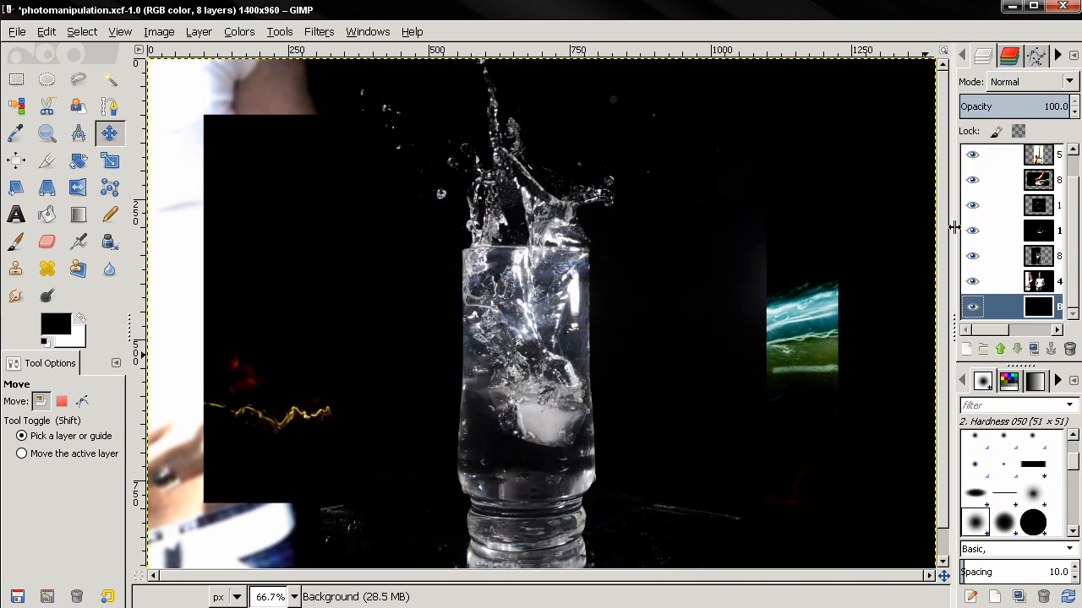
# - Hide all layers except the woman photo and the background, and add an alpha channel to the woman photo layer
pyautogui.keyDown('shift'); pyautogui.click(972, 282); pyautogui.keyUp('shift')
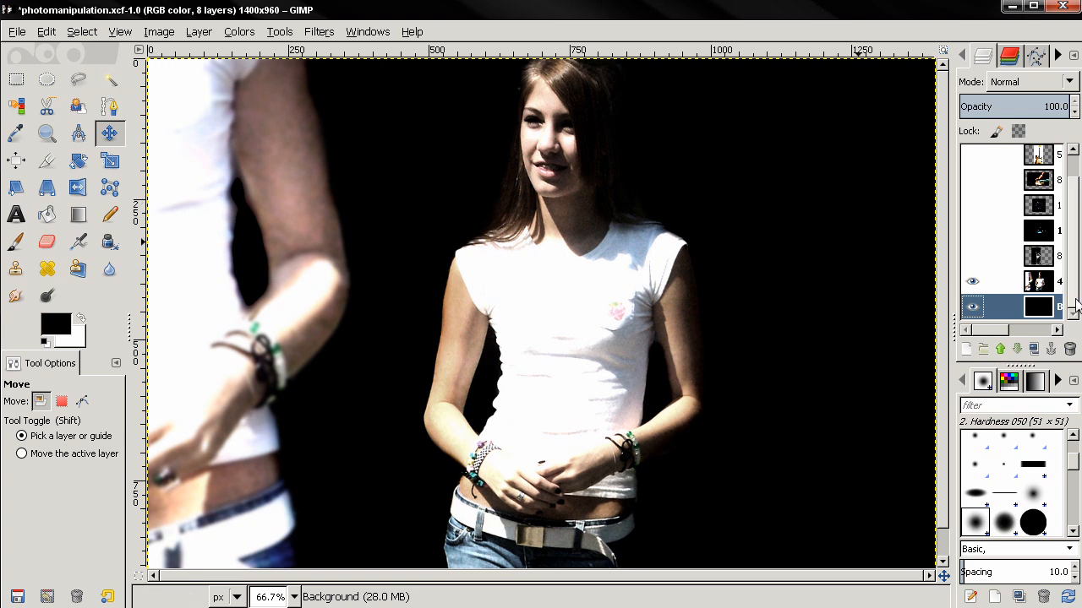
pyautogui.rightClick(1041, 286)
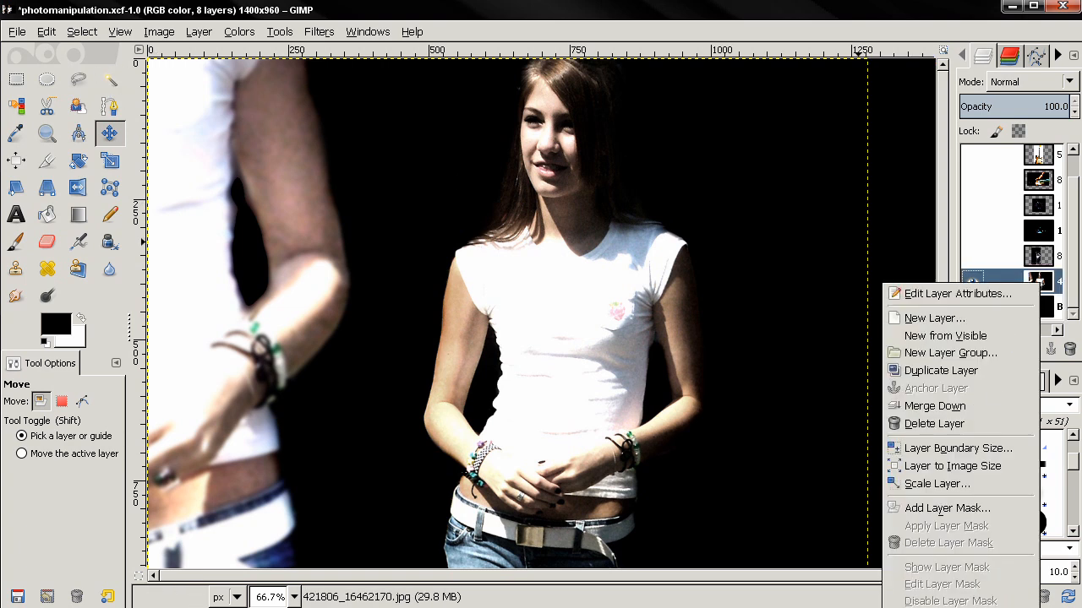
pyautogui.click(942, 607)
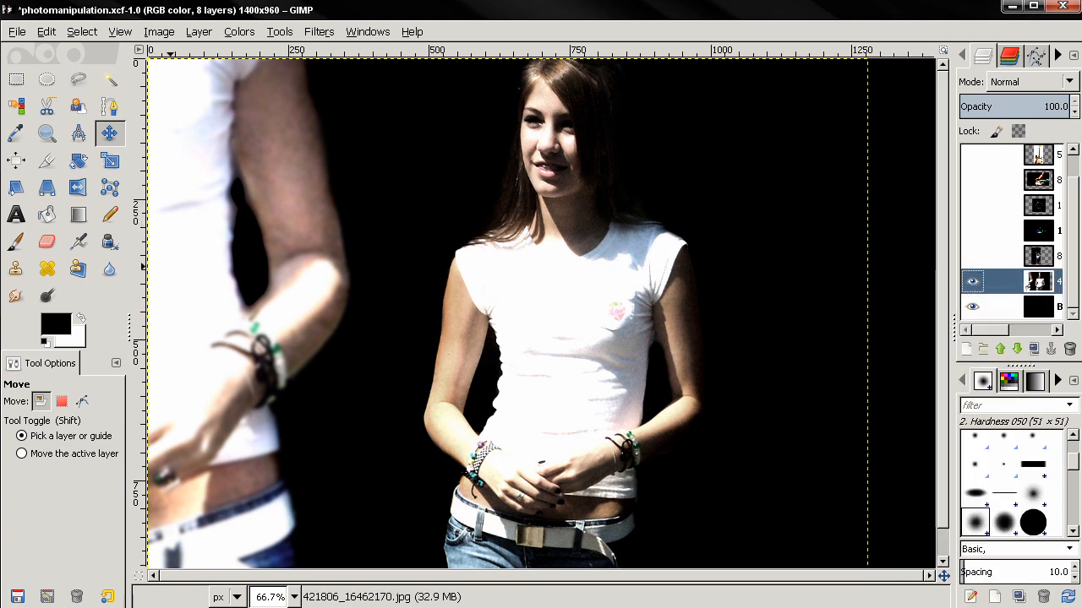
# - Use Free Select to outline the woman's torso with a four-sided polygon from chin level to just above the wrists
pyautogui.click(79, 79)
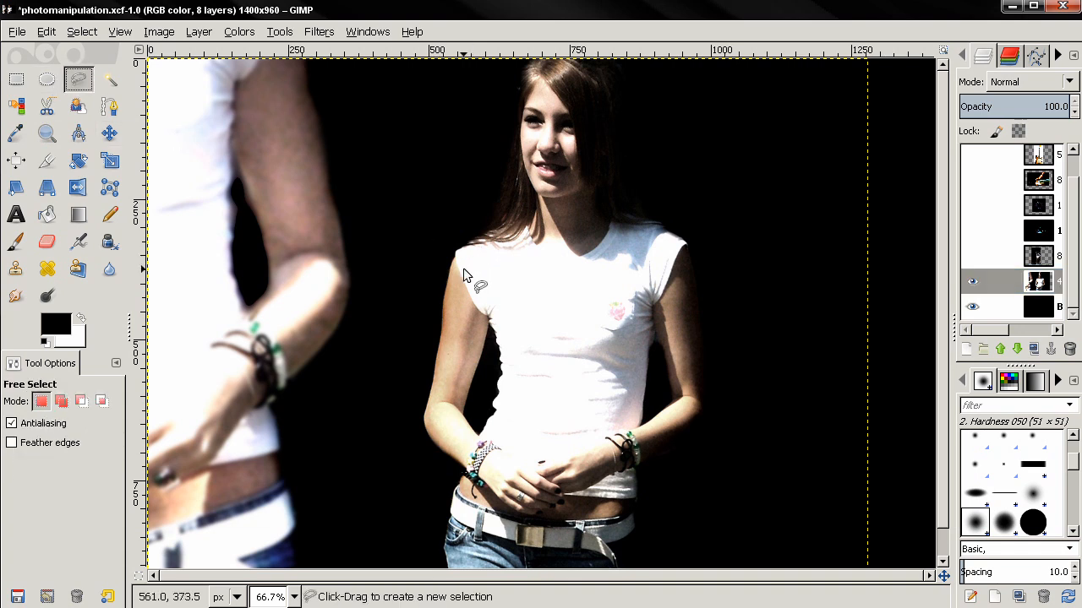
pyautogui.click(403, 420)
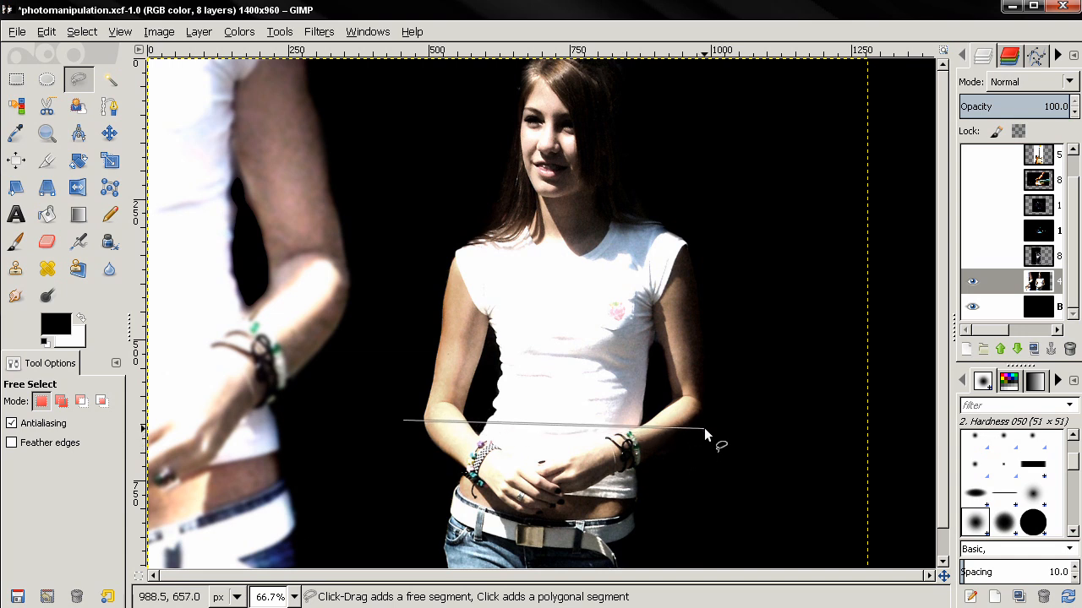
pyautogui.click(704, 428)
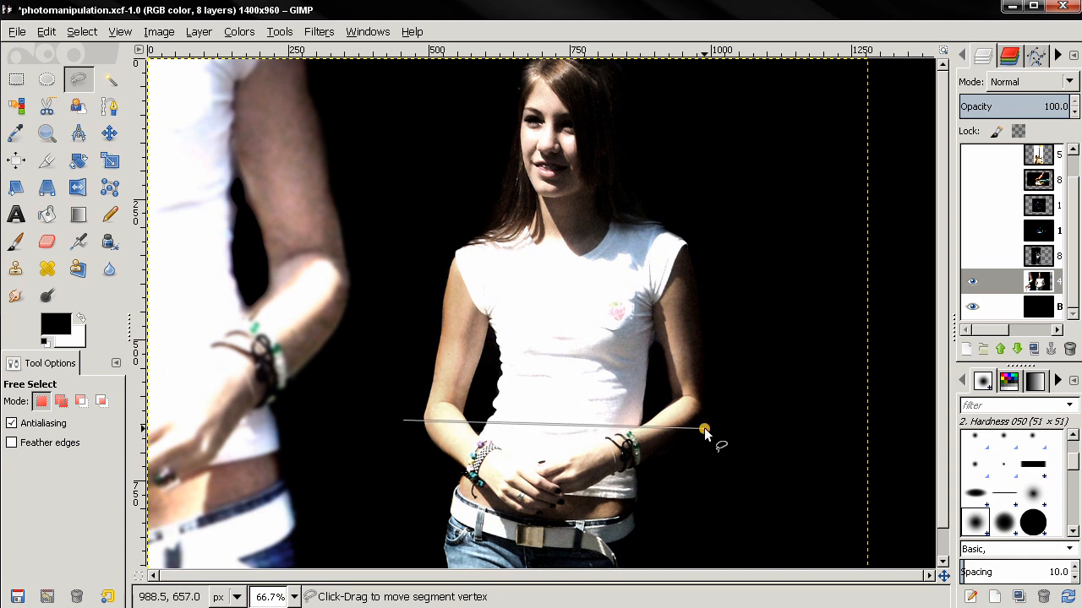
pyautogui.click(710, 182)
pyautogui.click(425, 187)
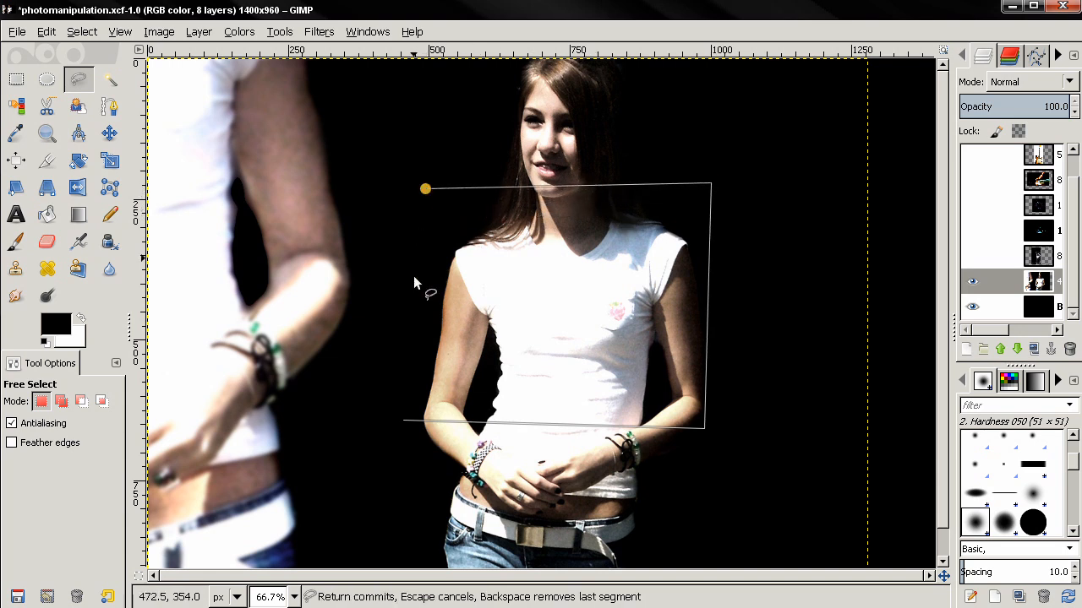
pyautogui.click(403, 420)
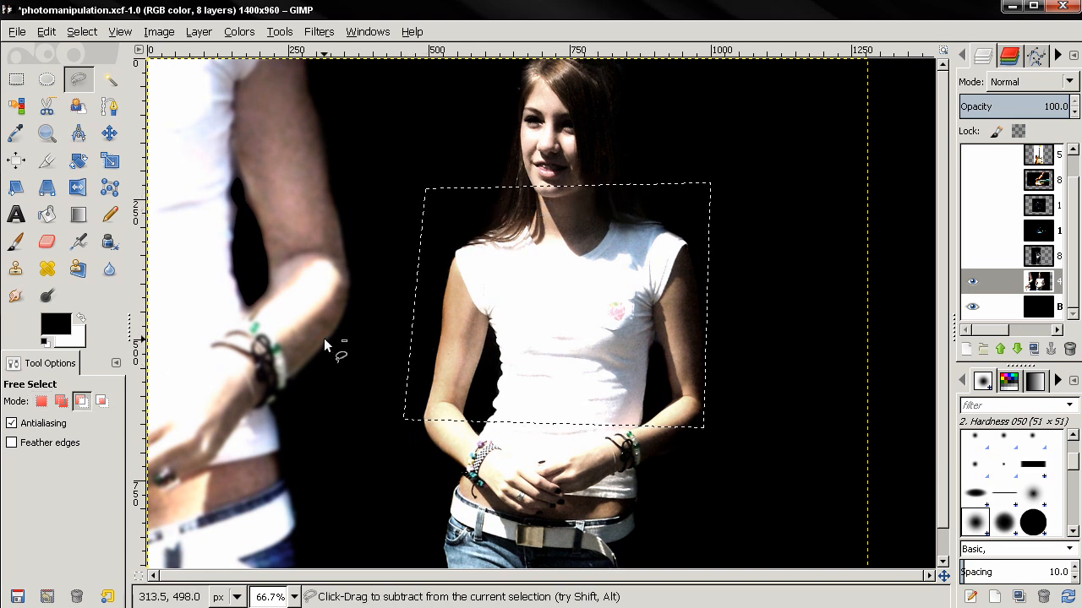
# - Delete everything outside the torso selection from the woman layer and clear the selection
pyautogui.hotkey('ctrl', 'i')
pyautogui.press('Delete')
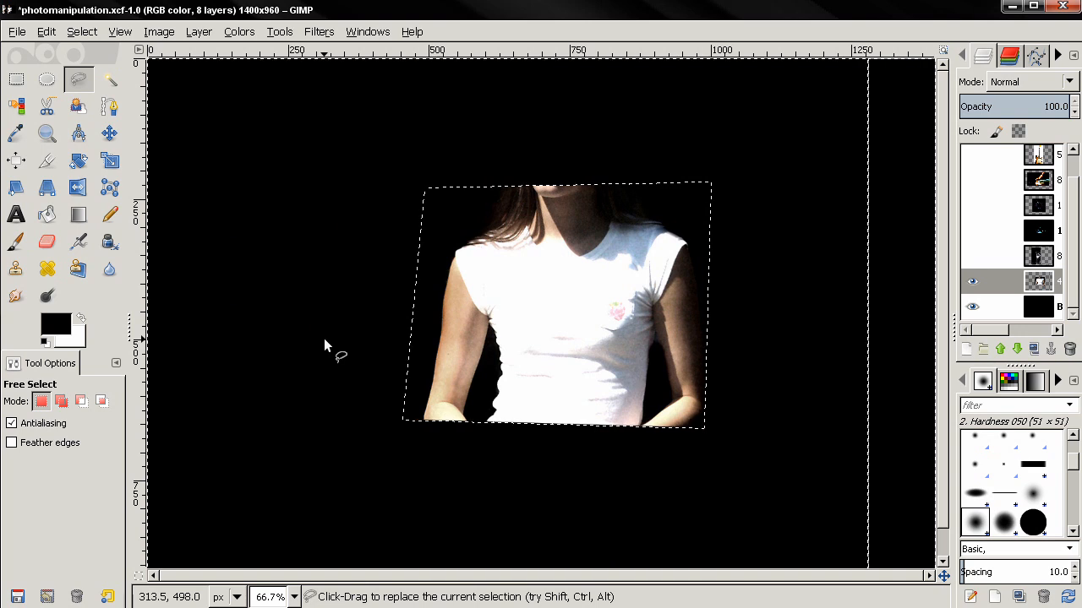
pyautogui.hotkey('ctrl', 'shift', 'a')
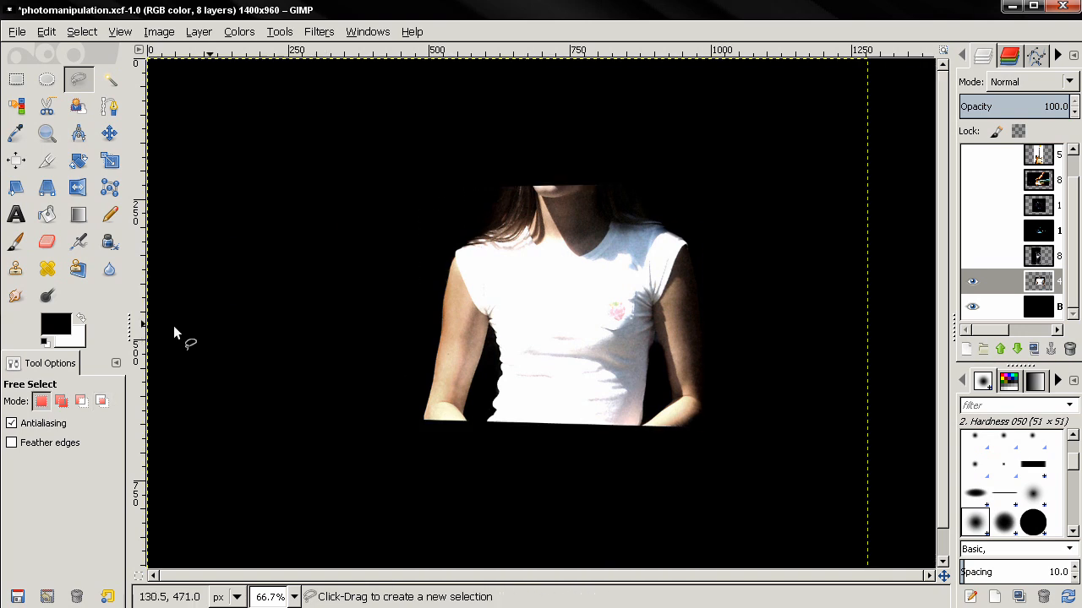
# - Erase the lower part of the arm on the image's left side using the Eraser at size 140.40
pyautogui.click(46, 241)
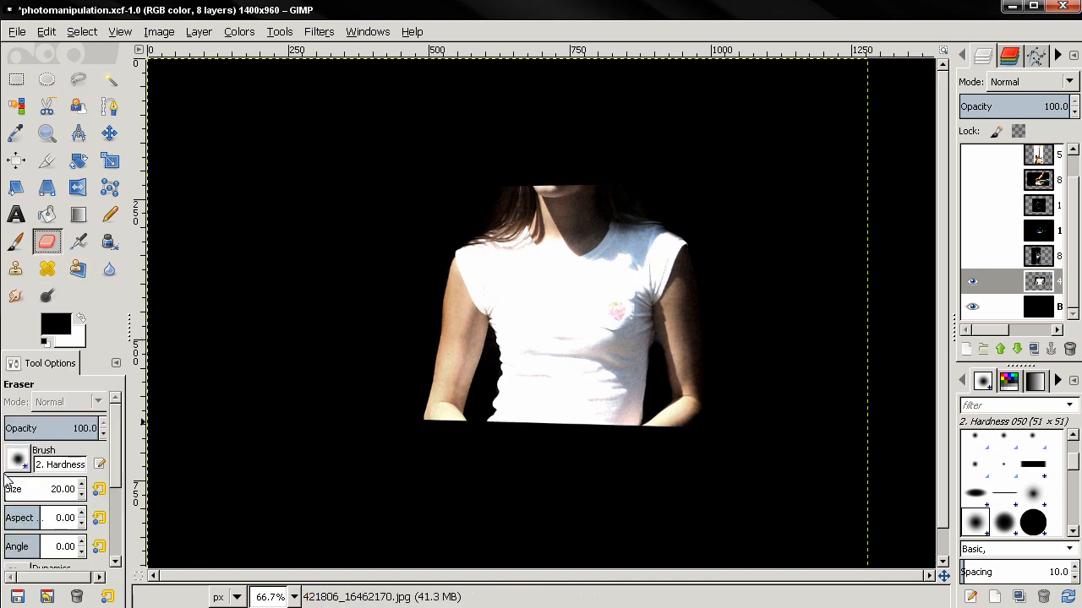
pyautogui.moveTo(7, 489); pyautogui.dragTo(27, 490)
pyautogui.moveTo(441, 397)
pyautogui.mouseDown()
pyautogui.moveTo(428, 434)
pyautogui.moveTo(434, 404)
pyautogui.moveTo(443, 414)
pyautogui.moveTo(447, 362)
pyautogui.moveTo(435, 389)
pyautogui.mouseUp()
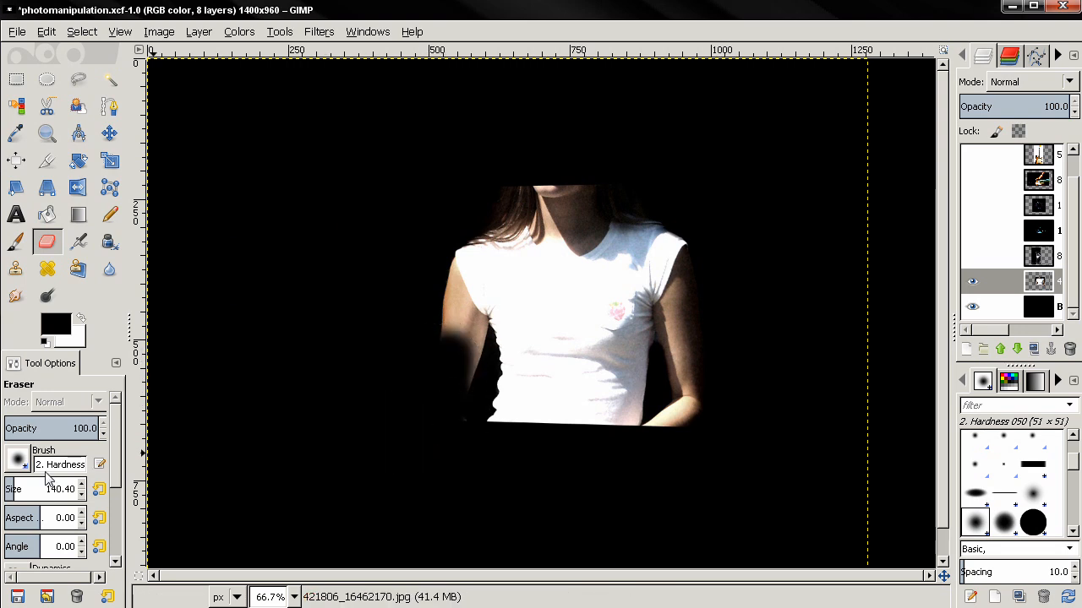
# - Reduce the Eraser size to 82.31 and roughly erase the remaining forearms, the chin and most of the neck
pyautogui.moveTo(12, 486); pyautogui.dragTo(7, 487)
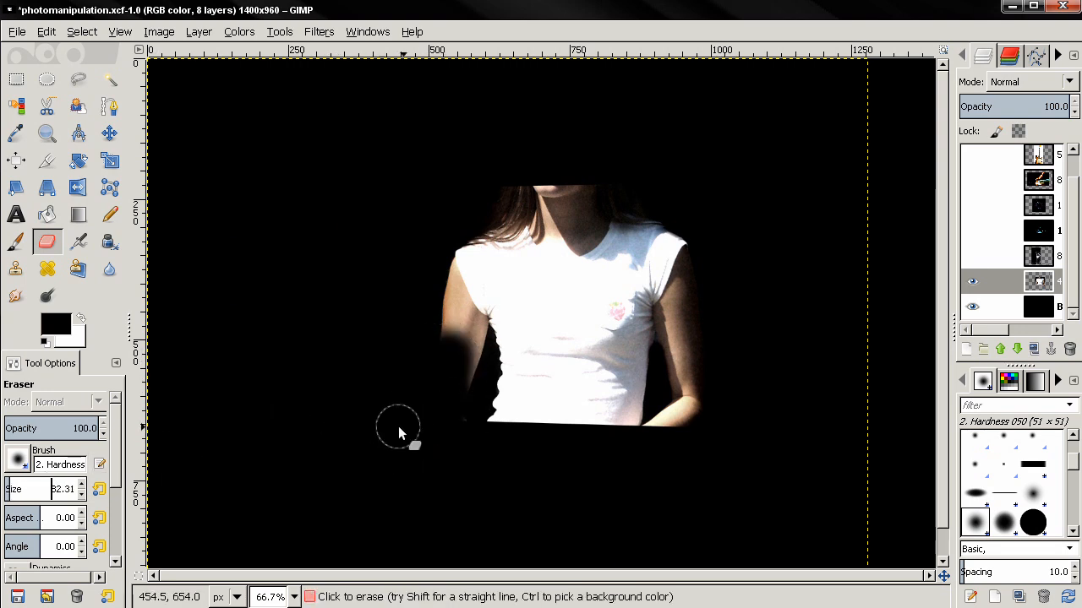
pyautogui.moveTo(449, 430)
pyautogui.mouseDown()
pyautogui.moveTo(464, 368)
pyautogui.moveTo(456, 347)
pyautogui.mouseUp()
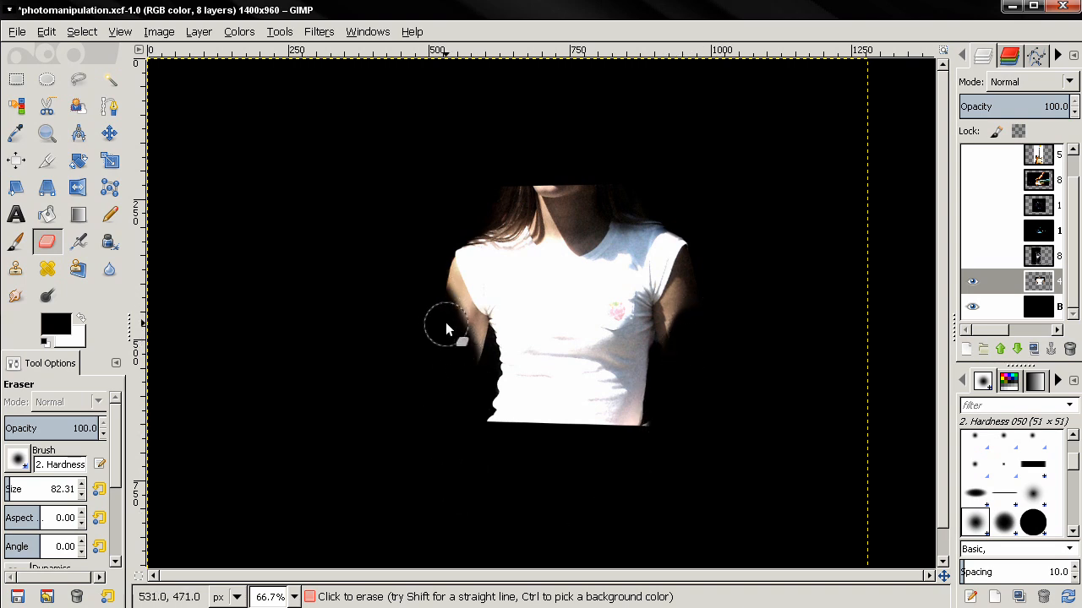
pyautogui.moveTo(446, 176)
pyautogui.mouseDown()
pyautogui.moveTo(629, 190)
pyautogui.moveTo(466, 172)
pyautogui.moveTo(615, 183)
pyautogui.moveTo(563, 200)
pyautogui.moveTo(564, 213)
pyautogui.moveTo(489, 192)
pyautogui.moveTo(468, 203)
pyautogui.moveTo(578, 190)
pyautogui.moveTo(579, 232)
pyautogui.moveTo(604, 196)
pyautogui.moveTo(564, 239)
pyautogui.moveTo(499, 182)
pyautogui.moveTo(588, 192)
pyautogui.moveTo(581, 205)
pyautogui.moveTo(620, 184)
pyautogui.mouseUp()
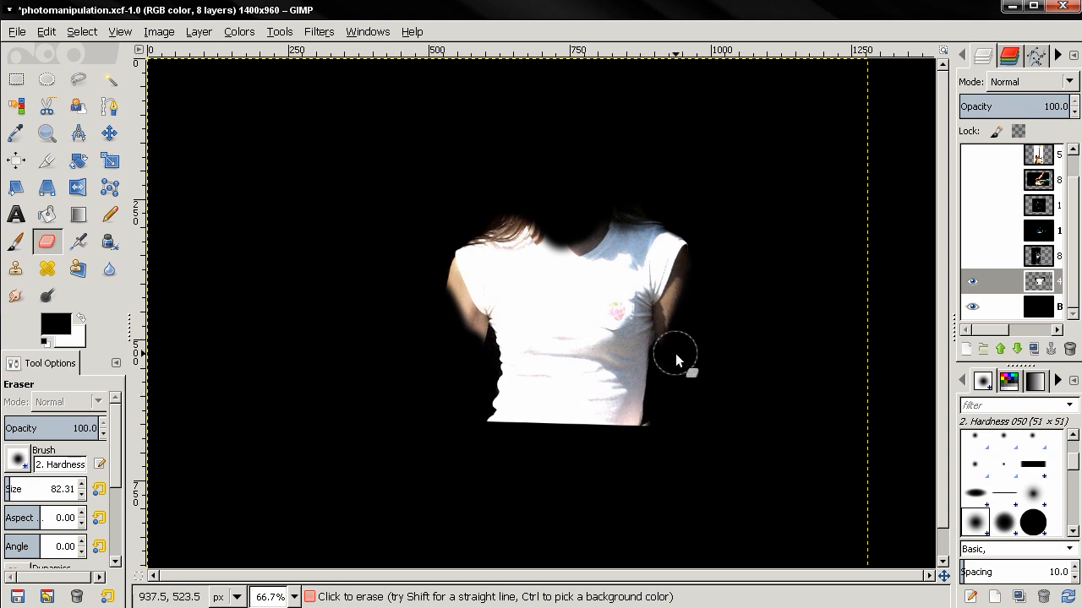
# - Reduce the Eraser size to 22.31 and erase the leftover arm remnant at the shirt's lower-right corner
pyautogui.press('p')
pyautogui.press('[')
pyautogui.press('[')
pyautogui.press('[')
pyautogui.press('[')
pyautogui.press('[')
pyautogui.press('[')
pyautogui.press('[')
pyautogui.press('[')
pyautogui.press('[')
pyautogui.press('[')
pyautogui.press('[')
pyautogui.press('[')
pyautogui.press('[')
pyautogui.press('[')
pyautogui.press('[')
pyautogui.press('[')
pyautogui.press('[')
pyautogui.press('[')
pyautogui.press('[')
pyautogui.press('[')
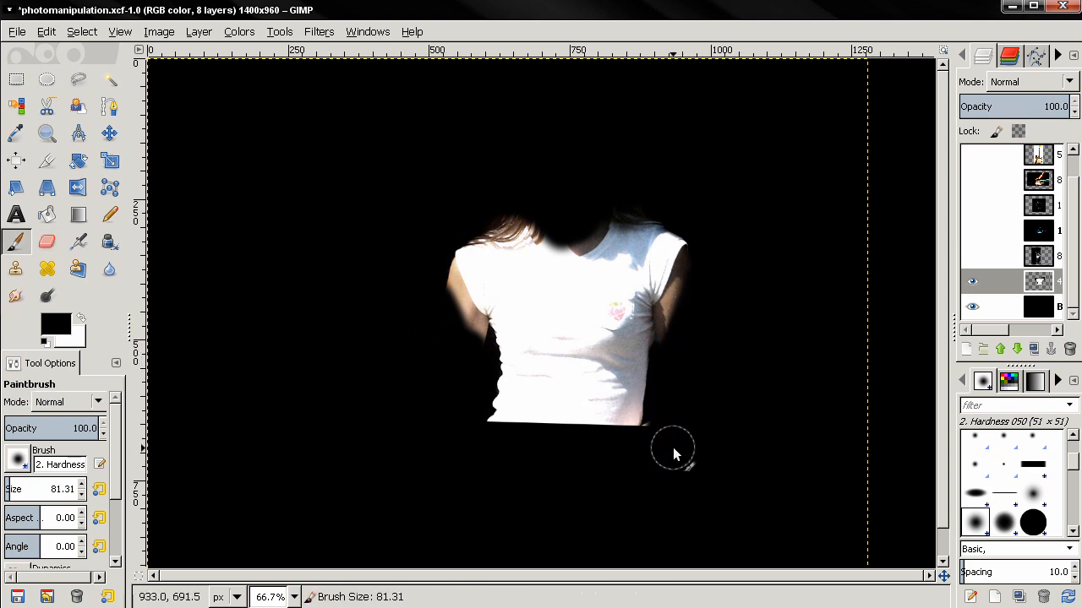
pyautogui.press('[')
pyautogui.hotkey('shift', 'e')
pyautogui.press('1')
pyautogui.press('+')
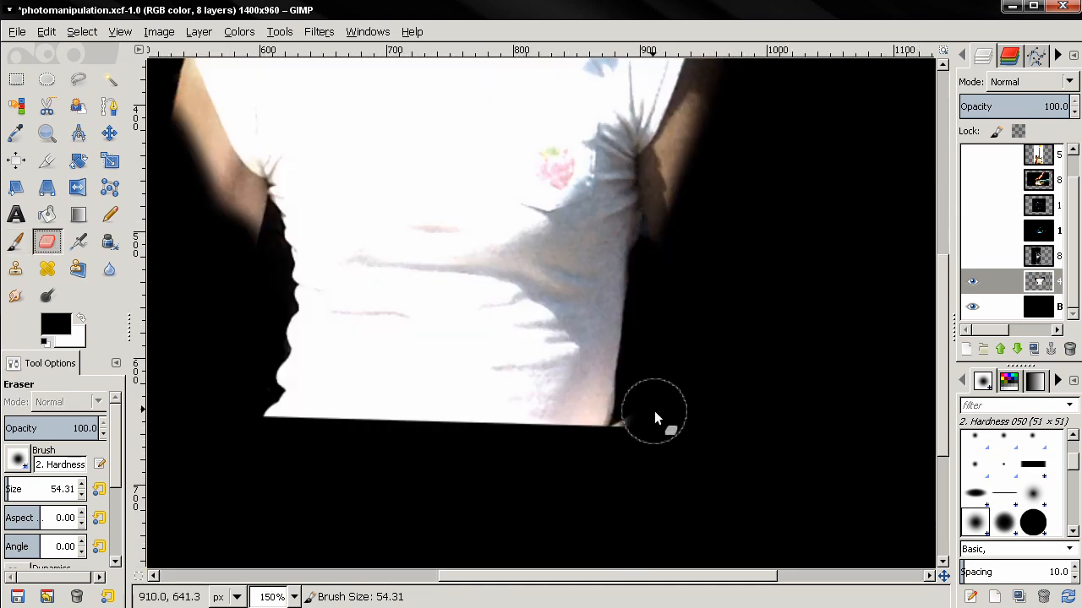
pyautogui.press('[')
pyautogui.press('[')
pyautogui.press('[')
pyautogui.press('[')
pyautogui.press('[')
pyautogui.press('[')
pyautogui.press('[')
pyautogui.press('[')
pyautogui.press('[')
pyautogui.press('[')
pyautogui.press('[')
pyautogui.press('[')
pyautogui.press('[')
pyautogui.press('[')
pyautogui.press('[')
pyautogui.press('[')
pyautogui.press('[')
pyautogui.press('[')
pyautogui.press('[')
pyautogui.press('[')
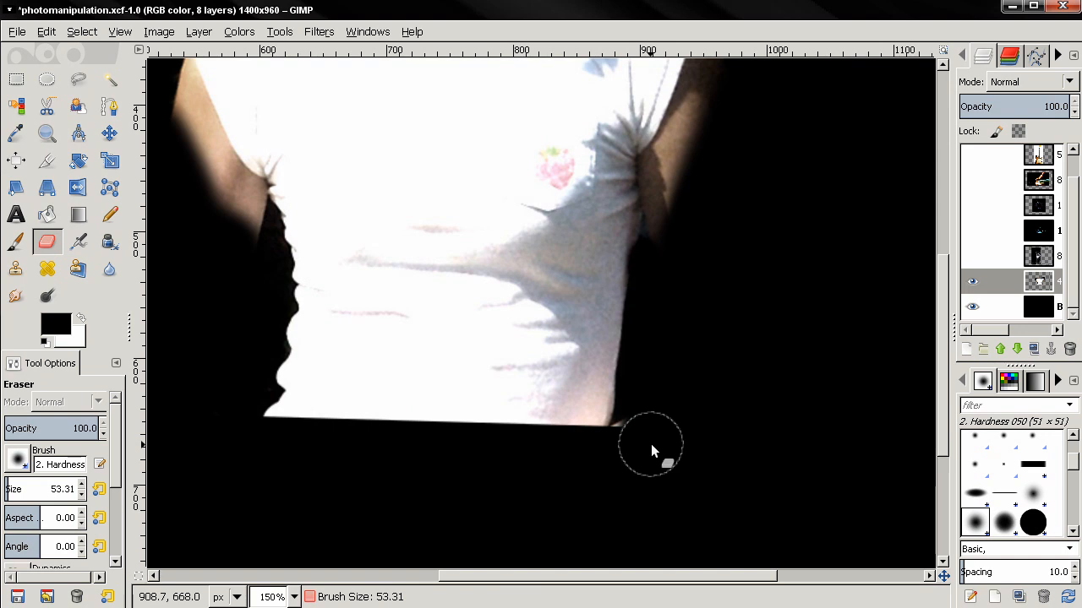
pyautogui.moveTo(629, 426)
pyautogui.mouseDown()
pyautogui.moveTo(615, 436)
pyautogui.moveTo(628, 414)
pyautogui.mouseUp()
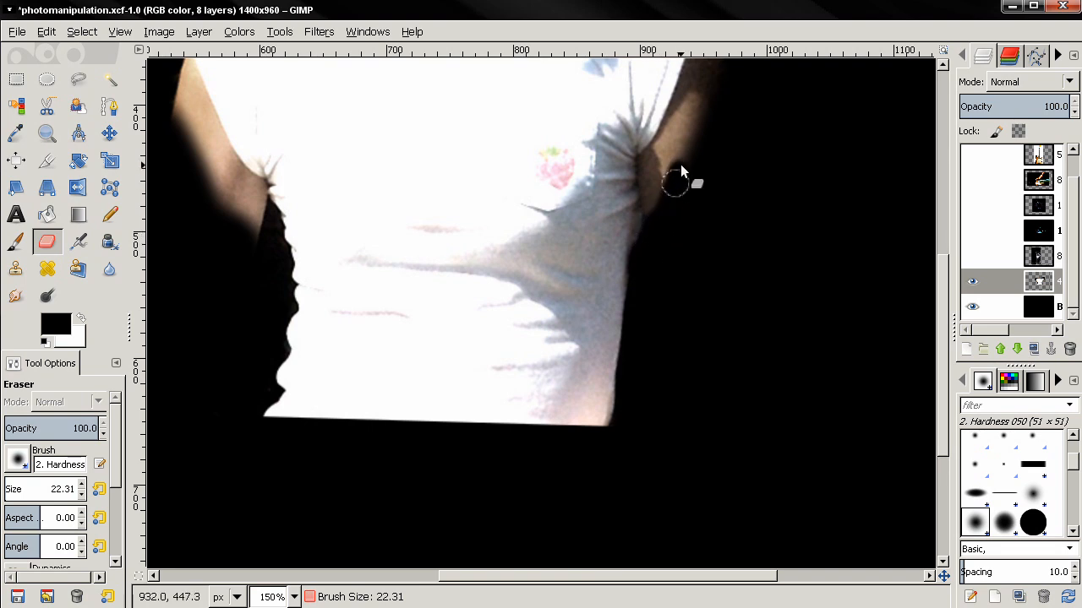
# - Erase most of the remaining upper-arm skin below both shirt sleeves
pyautogui.moveTo(699, 181); pyautogui.dragTo(715, 314)
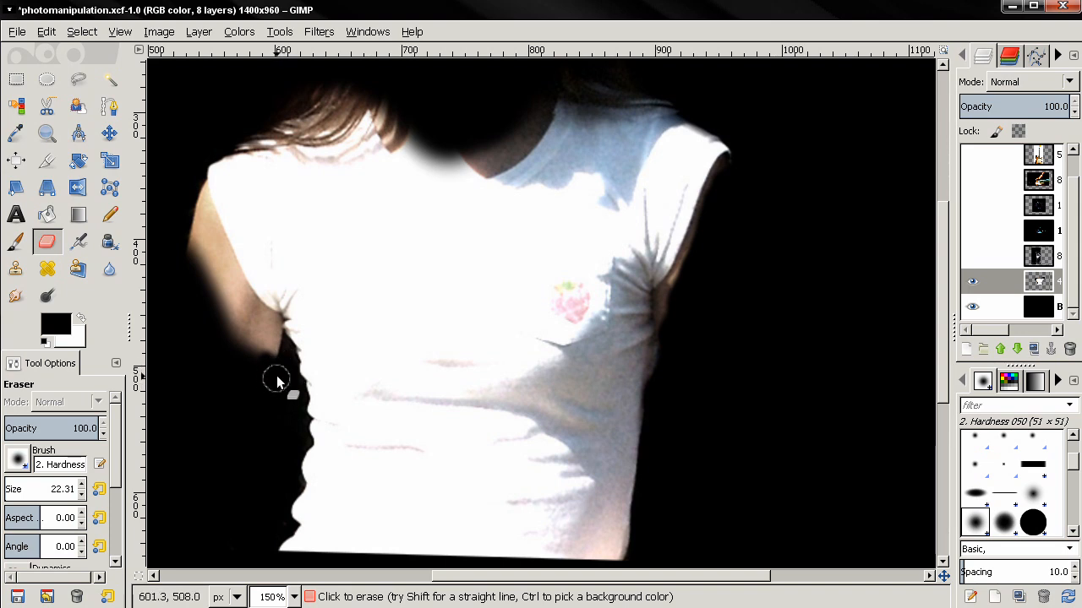
pyautogui.moveTo(249, 319)
pyautogui.mouseDown()
pyautogui.moveTo(251, 361)
pyautogui.moveTo(194, 230)
pyautogui.moveTo(180, 222)
pyautogui.moveTo(244, 376)
pyautogui.moveTo(184, 231)
pyautogui.moveTo(254, 358)
pyautogui.moveTo(194, 203)
pyautogui.mouseUp()
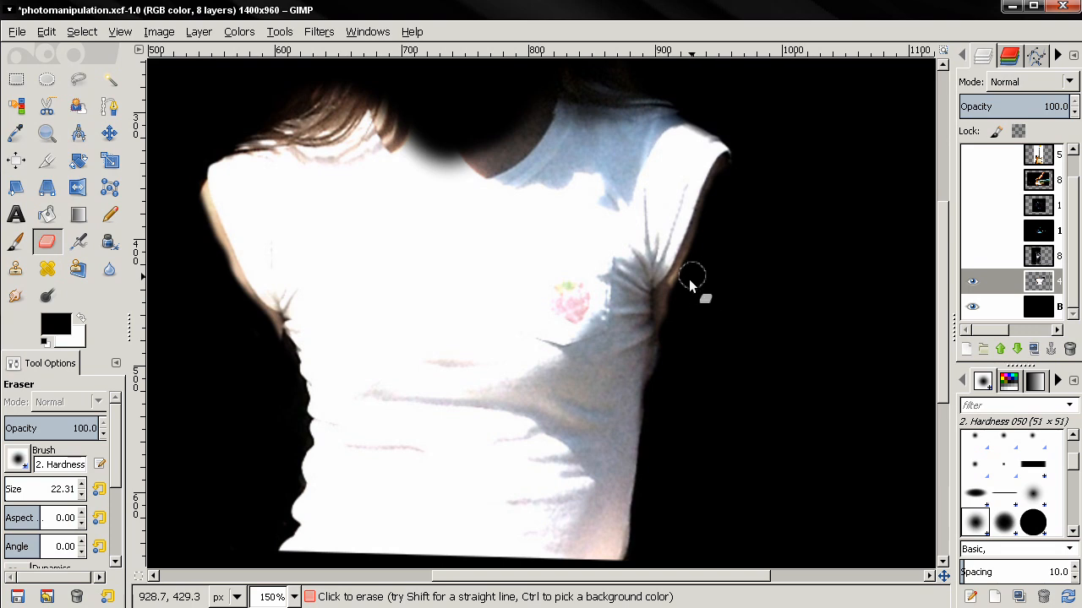
# - Erase the remaining neck skin along the curve of the shirt's neckline
pyautogui.moveTo(545, 262); pyautogui.dragTo(609, 346)
pyautogui.moveTo(560, 211)
pyautogui.mouseDown()
pyautogui.moveTo(519, 239)
pyautogui.moveTo(445, 179)
pyautogui.moveTo(468, 221)
pyautogui.moveTo(503, 246)
pyautogui.moveTo(547, 242)
pyautogui.moveTo(590, 198)
pyautogui.moveTo(569, 230)
pyautogui.moveTo(533, 247)
pyautogui.moveTo(501, 240)
pyautogui.moveTo(458, 203)
pyautogui.mouseUp()
pyautogui.moveTo(431, 157)
pyautogui.mouseDown()
pyautogui.moveTo(454, 217)
pyautogui.moveTo(473, 233)
pyautogui.moveTo(505, 246)
pyautogui.moveTo(568, 238)
pyautogui.mouseUp()
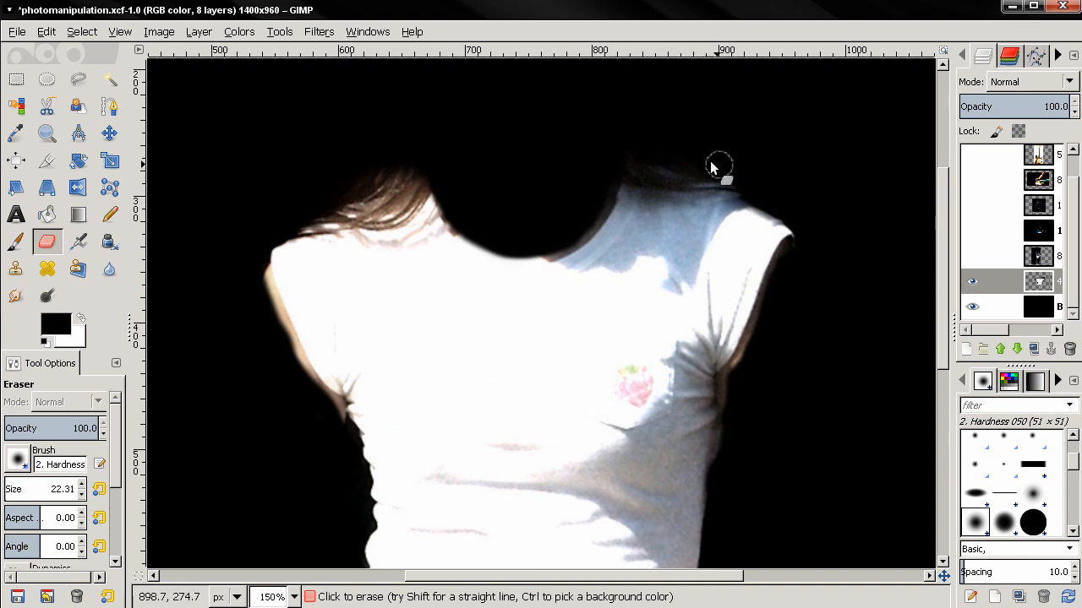
# - Reduce the Eraser size to 5.31 and clean the leftover skin from the edge of the shirt's right-hand sleeve
pyautogui.keyDown('ctrl'); pyautogui.scroll(1, 790, 368); pyautogui.keyUp('ctrl')
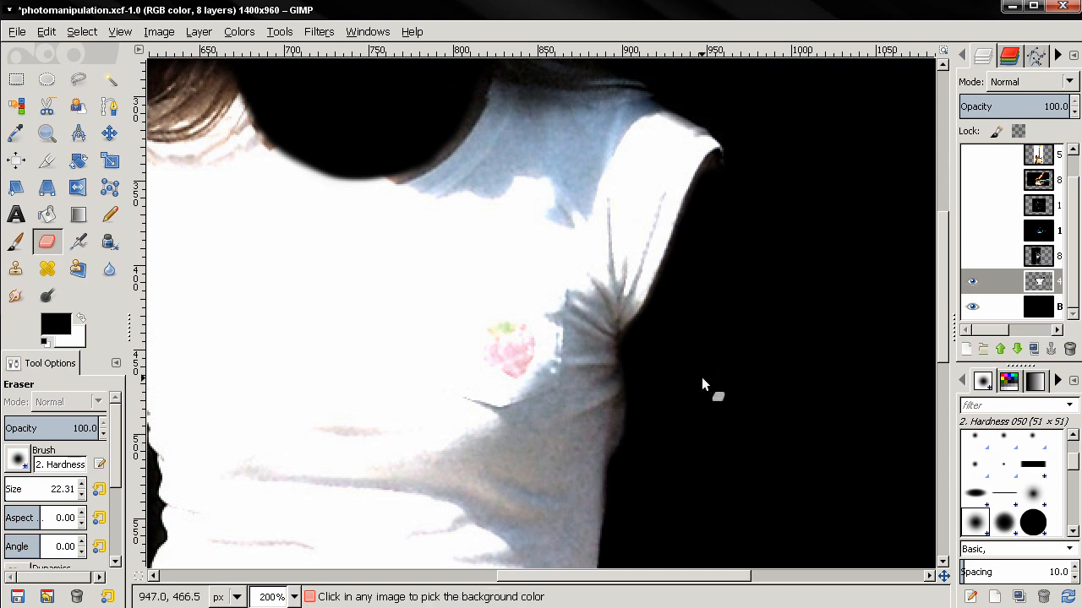
pyautogui.scroll(-3, 702, 377)
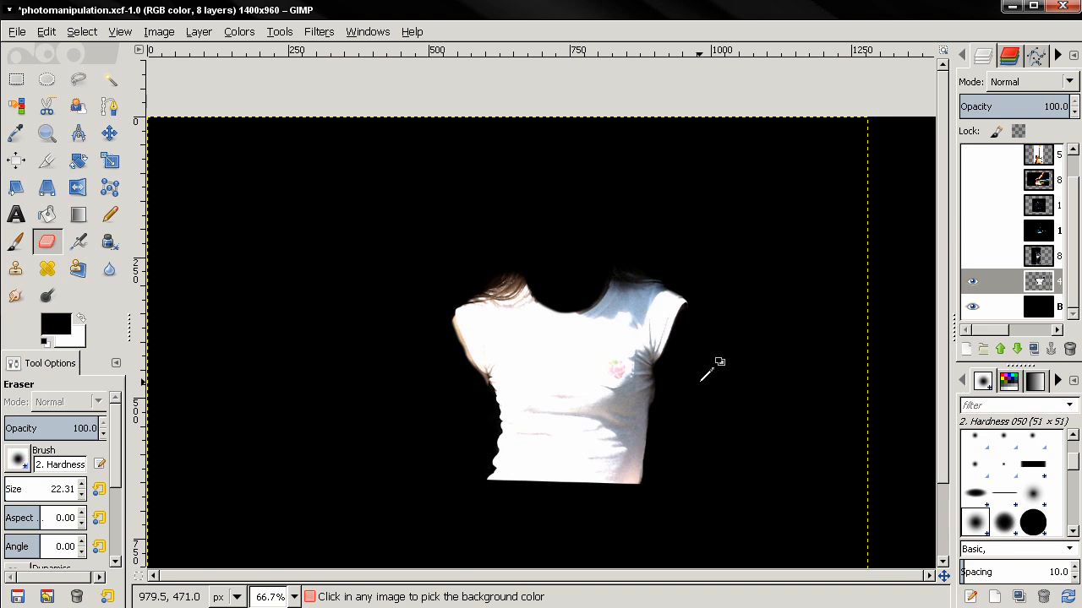
pyautogui.scroll(3, 703, 377)
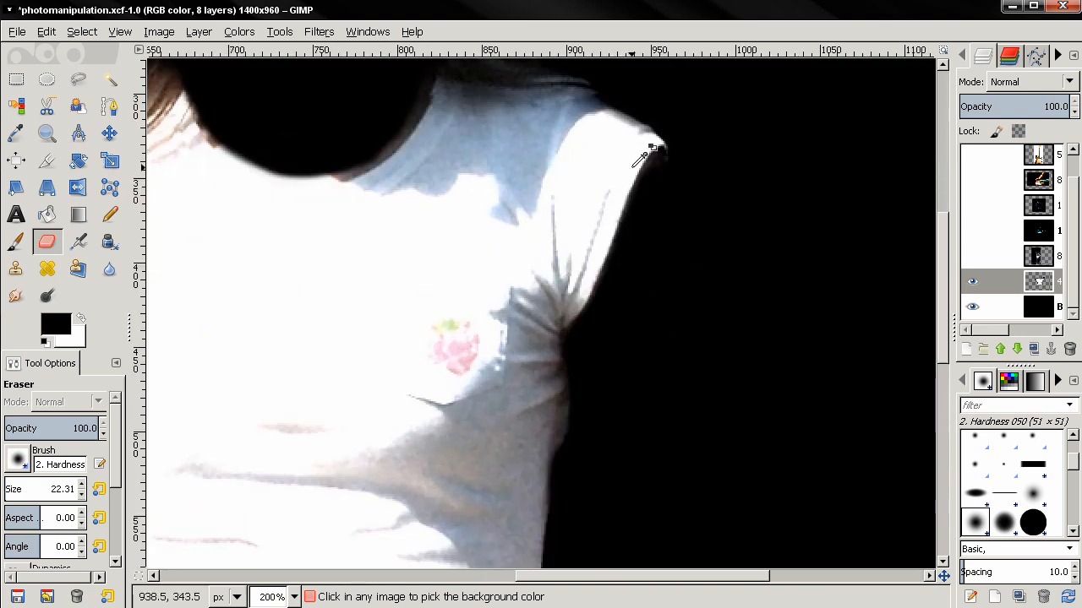
pyautogui.scroll(1, 623, 150)
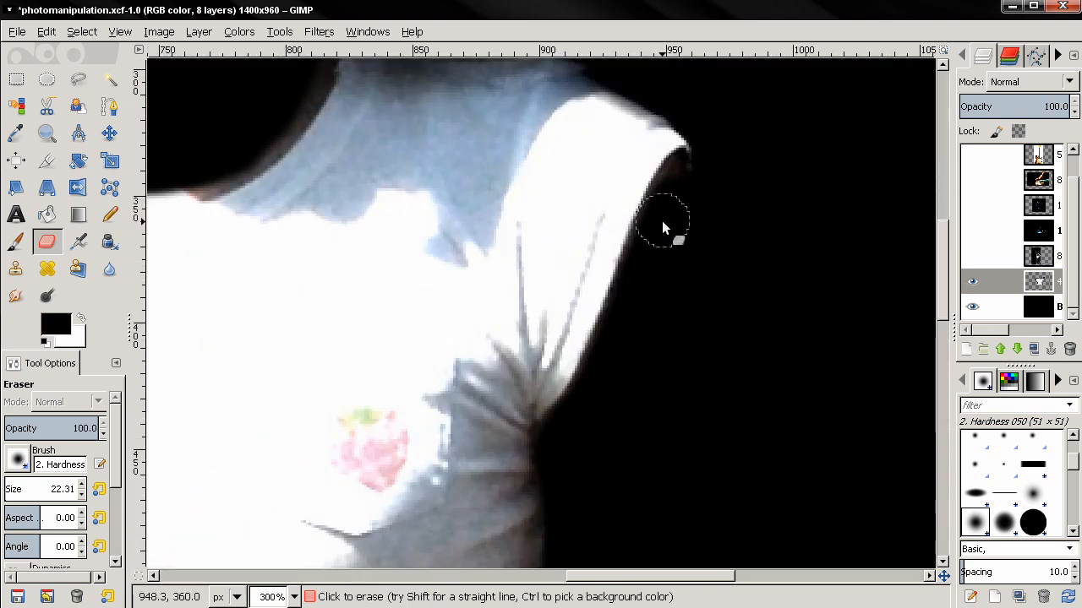
pyautogui.press('[')
pyautogui.press('[')
pyautogui.press('[')
pyautogui.press('[')
pyautogui.press('[')
pyautogui.press('[')
pyautogui.press('[')
pyautogui.press('[')
pyautogui.press('[')
pyautogui.press('[')
pyautogui.press('[')
pyautogui.press('[')
pyautogui.press('[')
pyautogui.press('[')
pyautogui.press('[')
pyautogui.press('[')
pyautogui.press('[')
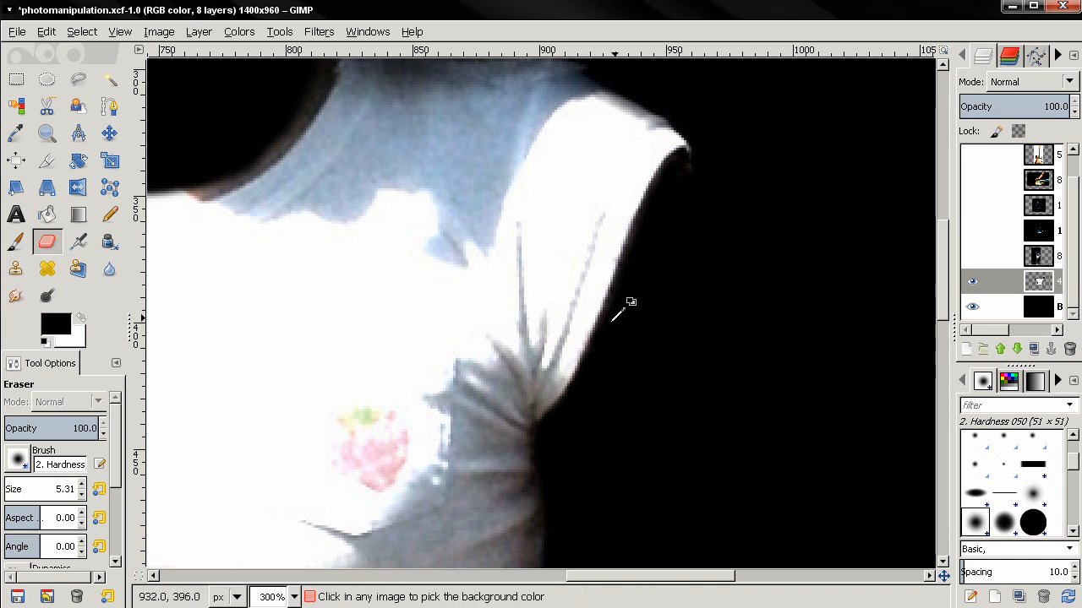
pyautogui.scroll(-3, 619, 313)
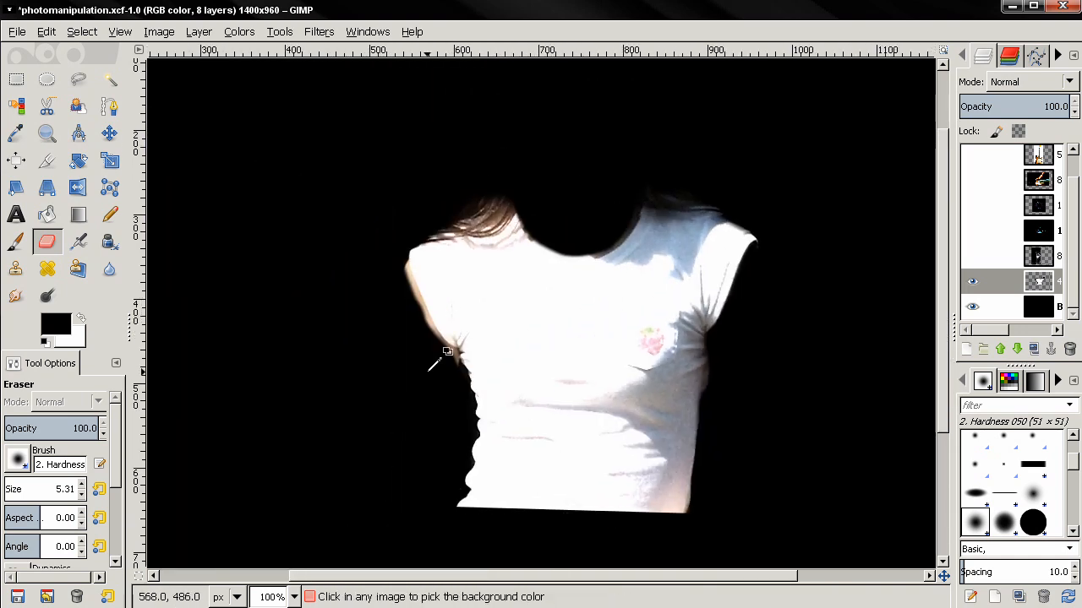
# - Erase the leftover skin at the left-hand armpit and along the lower edge of that sleeve
pyautogui.scroll(4, 447, 351)
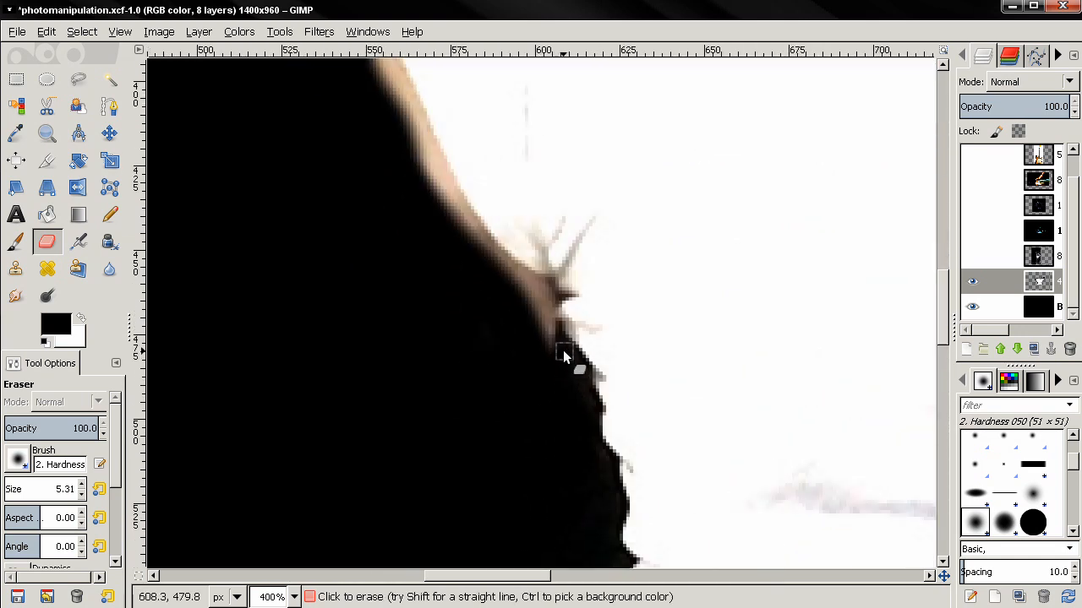
pyautogui.moveTo(549, 305)
pyautogui.mouseDown()
pyautogui.moveTo(551, 293)
pyautogui.moveTo(545, 304)
pyautogui.mouseUp()
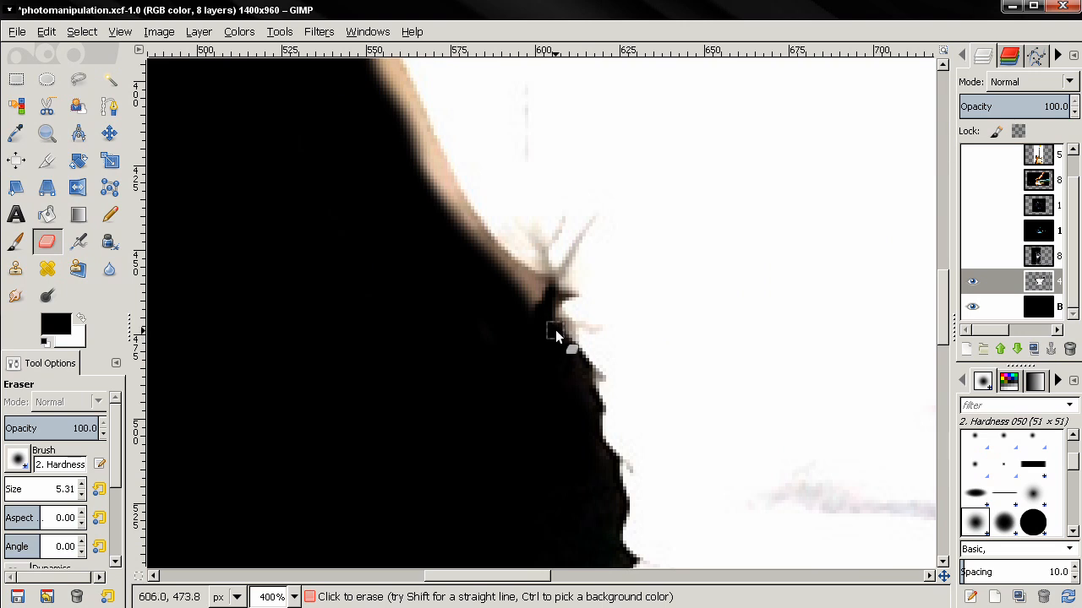
pyautogui.moveTo(543, 299); pyautogui.dragTo(483, 245)
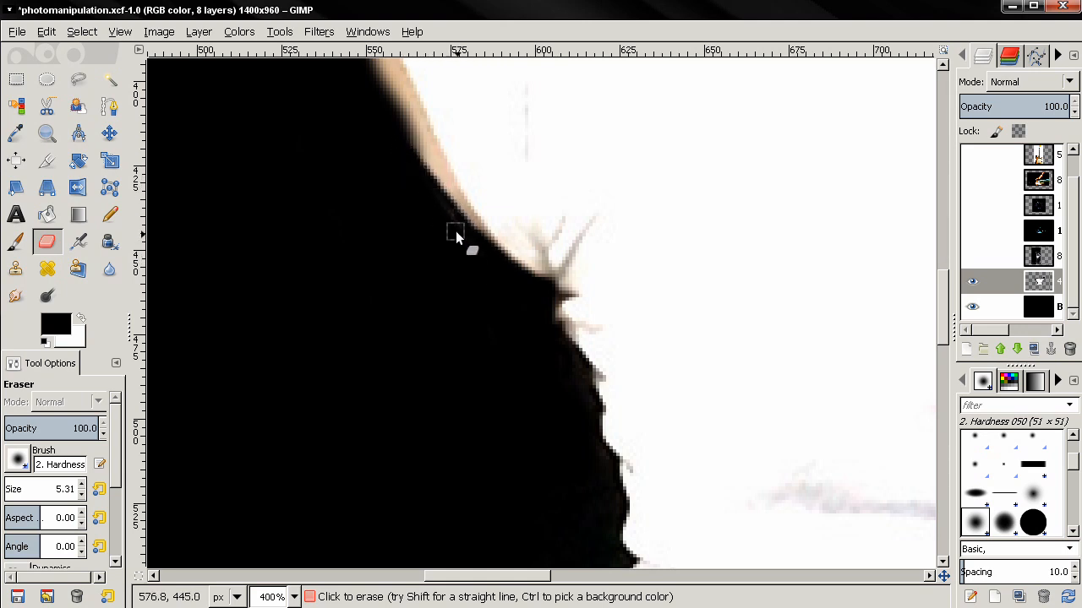
pyautogui.scroll(-6, 420, 193)
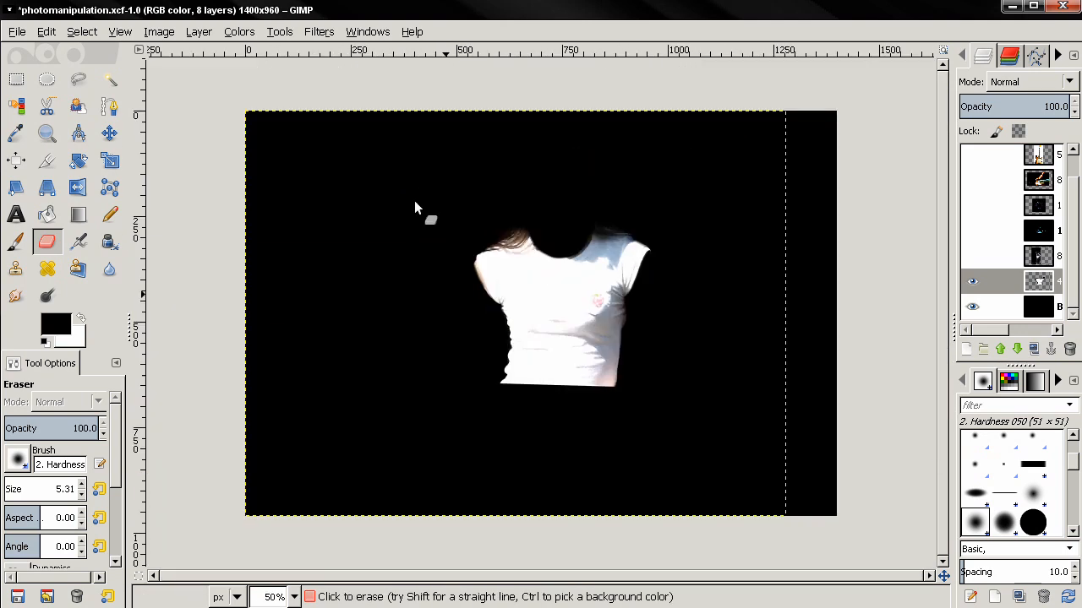
# - Desaturate the T-shirt layer with the shade of gray based on Luminosity
pyautogui.click(244, 34)
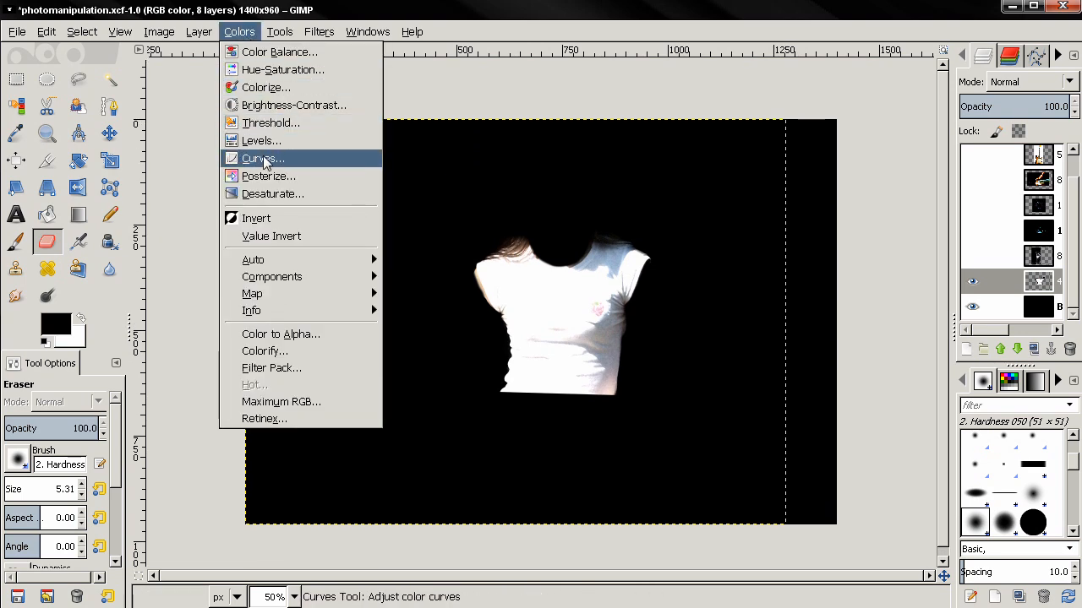
pyautogui.click(270, 193)
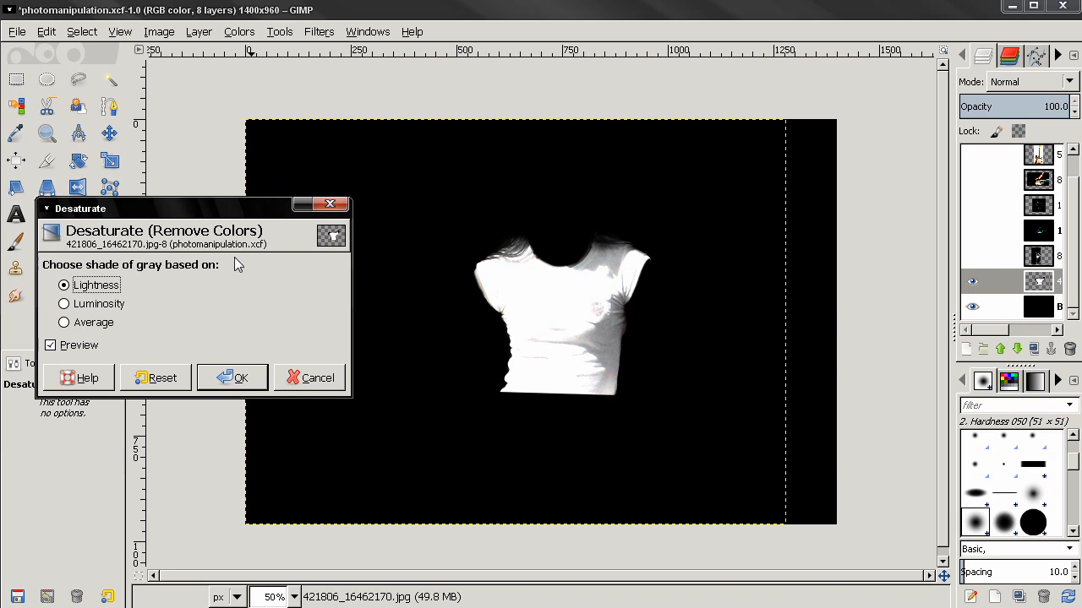
pyautogui.click(96, 306)
pyautogui.click(233, 377)
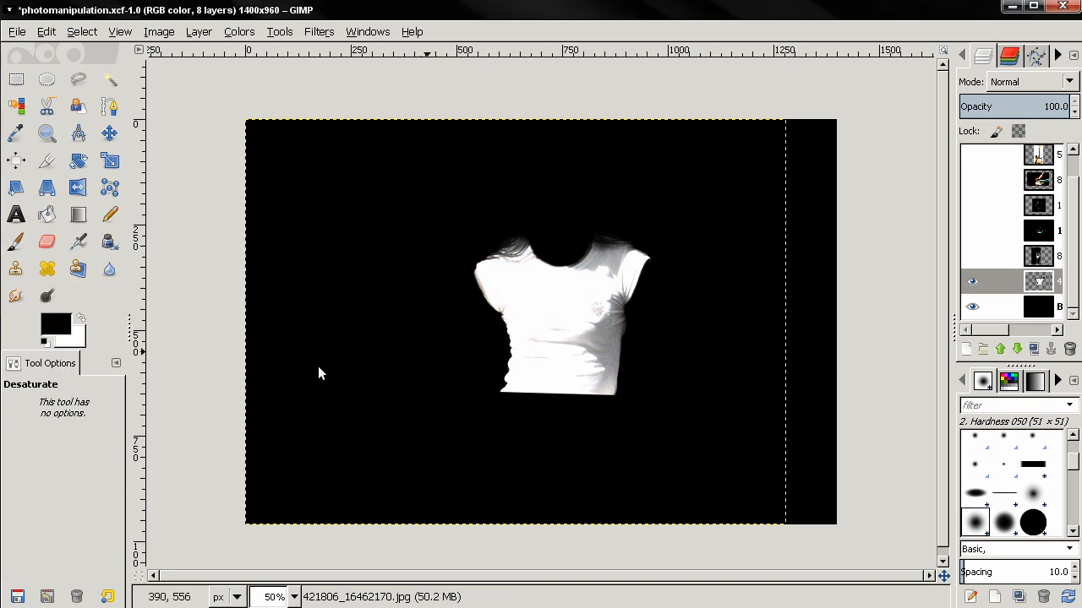
# - Increase the Eraser size to 11.31 and erase the gray skin strip along the left-hand sleeve's outer edge
pyautogui.keyDown('ctrl'); pyautogui.scroll(5, 493, 255); pyautogui.keyUp('ctrl')
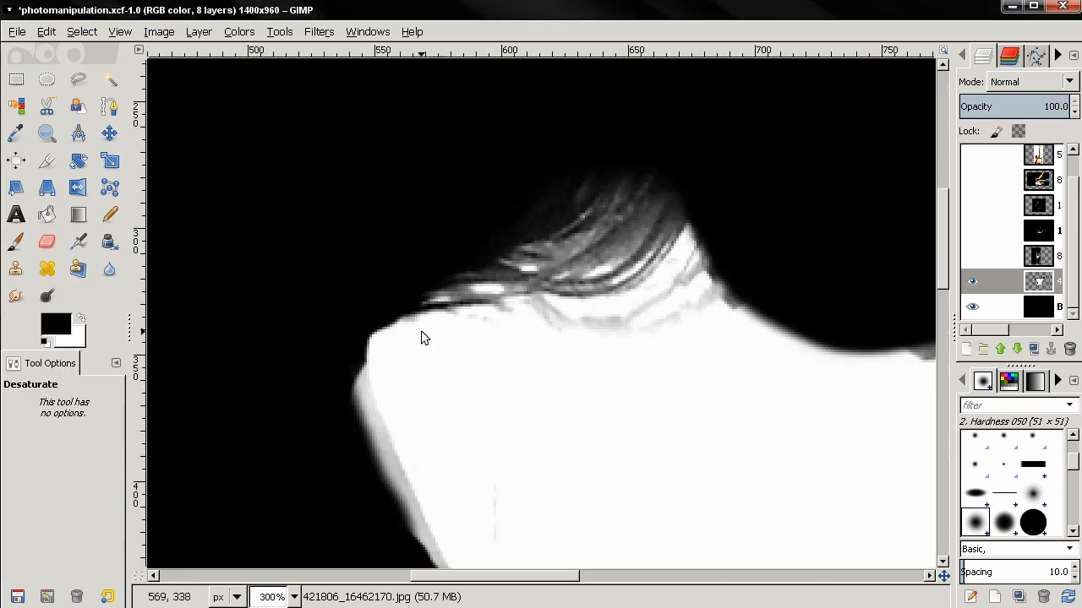
pyautogui.click(47, 241)
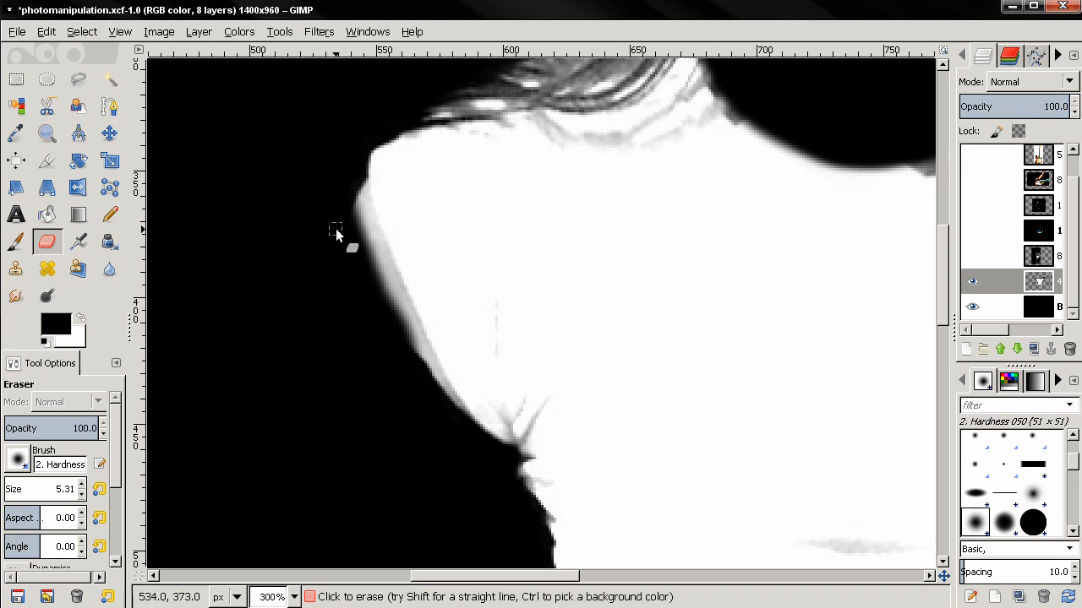
pyautogui.press(']')
pyautogui.press(']')
pyautogui.press(']')
pyautogui.press(']')
pyautogui.press(']')
pyautogui.press(']')
pyautogui.moveTo(386, 296); pyautogui.dragTo(350, 188)
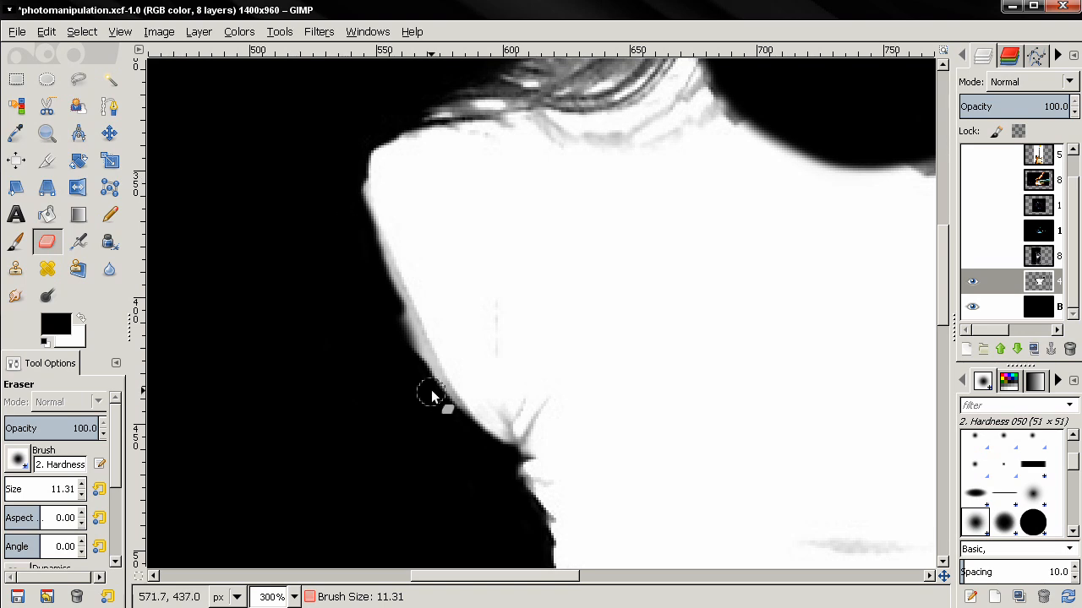
pyautogui.moveTo(397, 306)
pyautogui.mouseDown()
pyautogui.moveTo(413, 396)
pyautogui.moveTo(405, 346)
pyautogui.mouseUp()
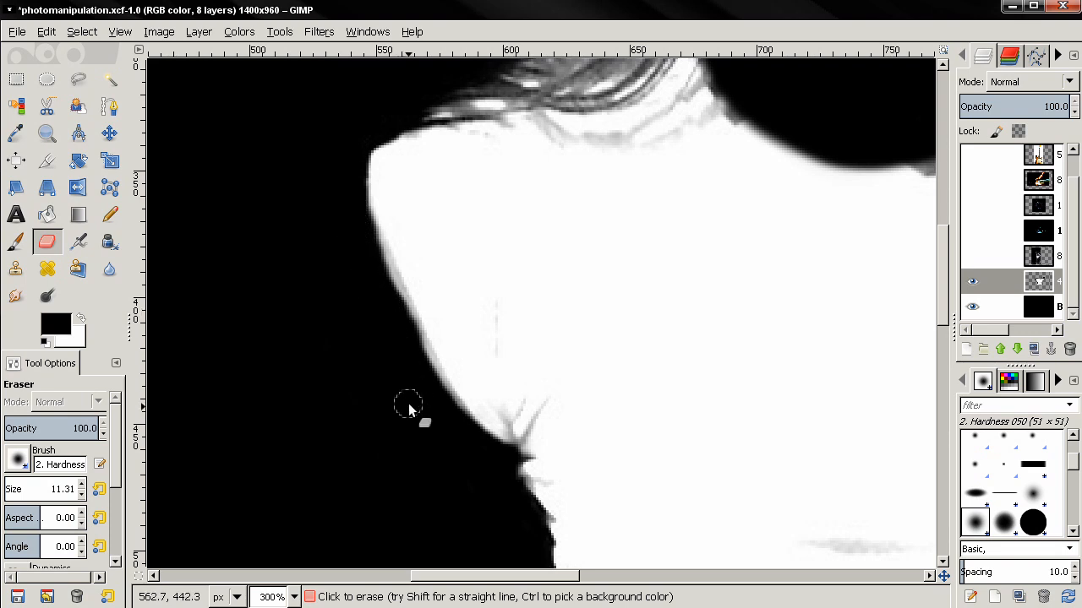
pyautogui.scroll(1, 408, 403)
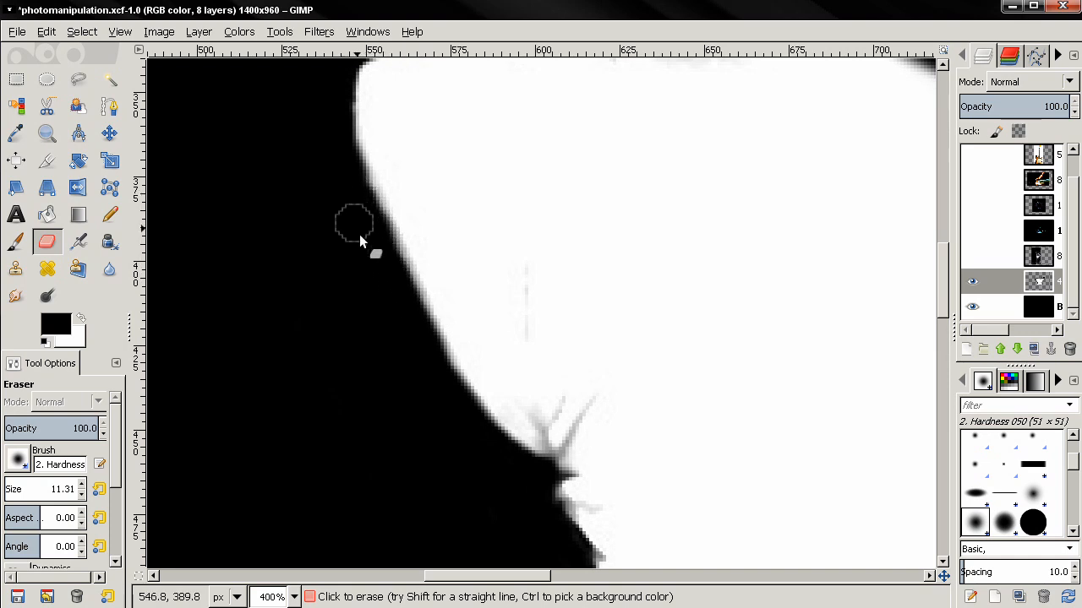
# - Examine the outline of the left-hand sleeve for leftover fringe, both up close and within the whole shirt
pyautogui.scroll(1, 330, 253)
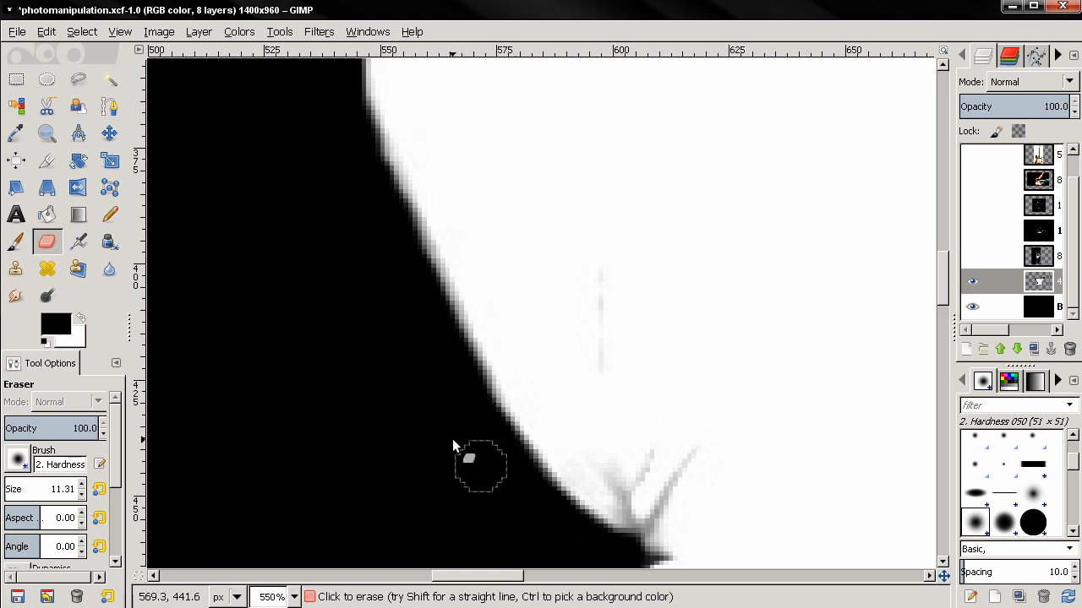
pyautogui.scroll(3, 454, 391)
pyautogui.hscroll(-2, 453, 392)
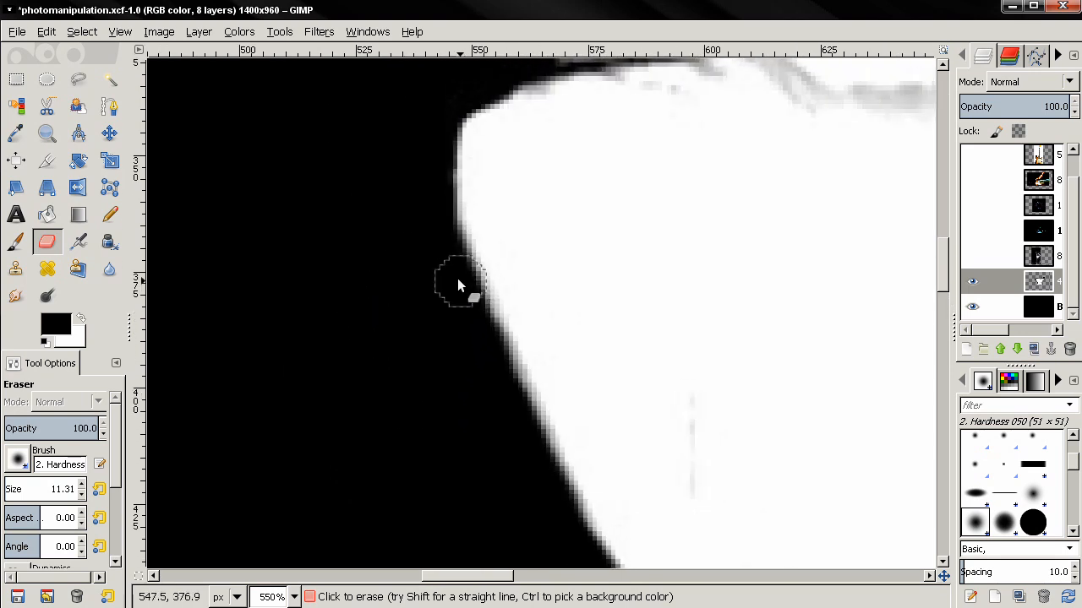
pyautogui.scroll(-5, 375, 265)
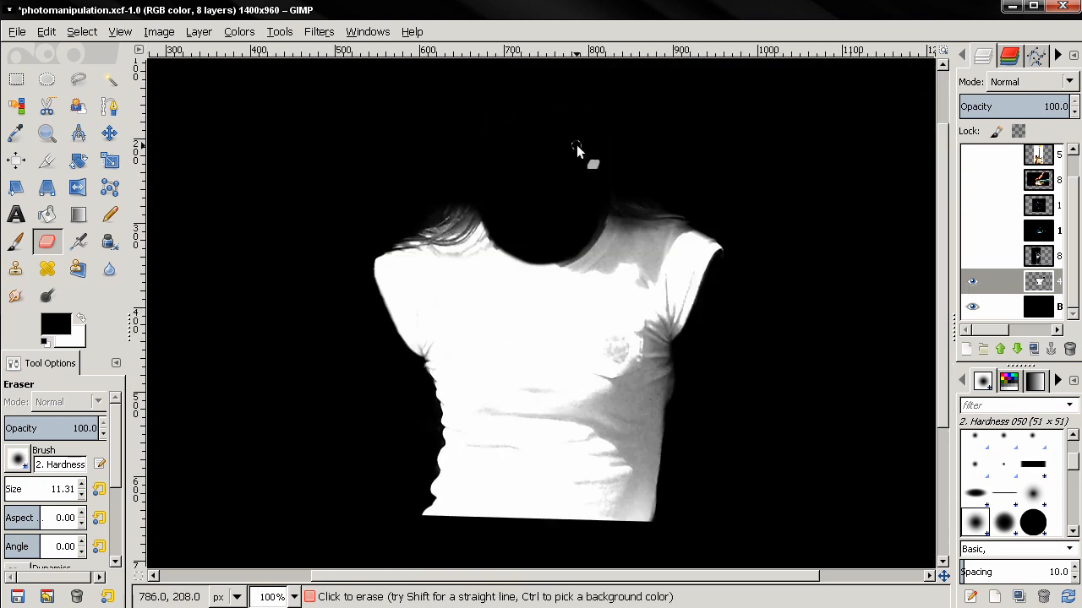
pyautogui.scroll(3, 254, 393)
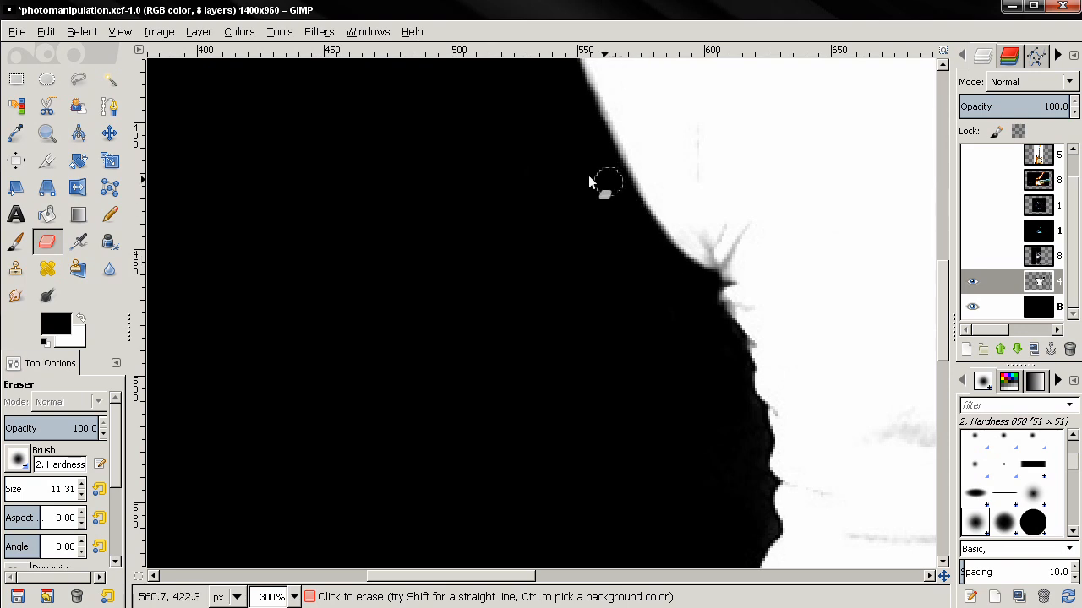
pyautogui.scroll(3, 534, 220)
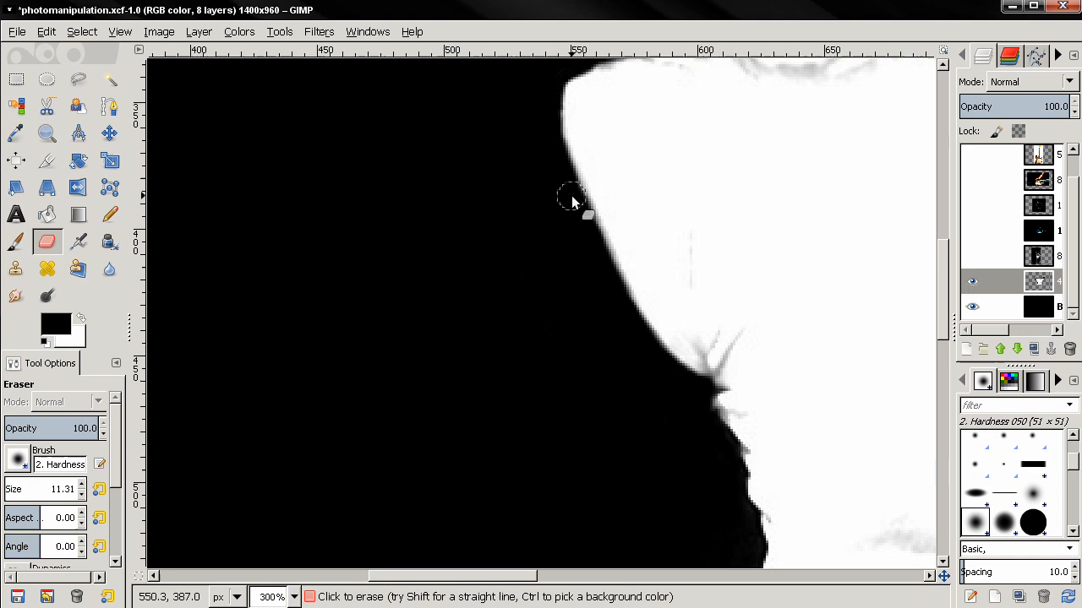
pyautogui.scroll(-3, 502, 188)
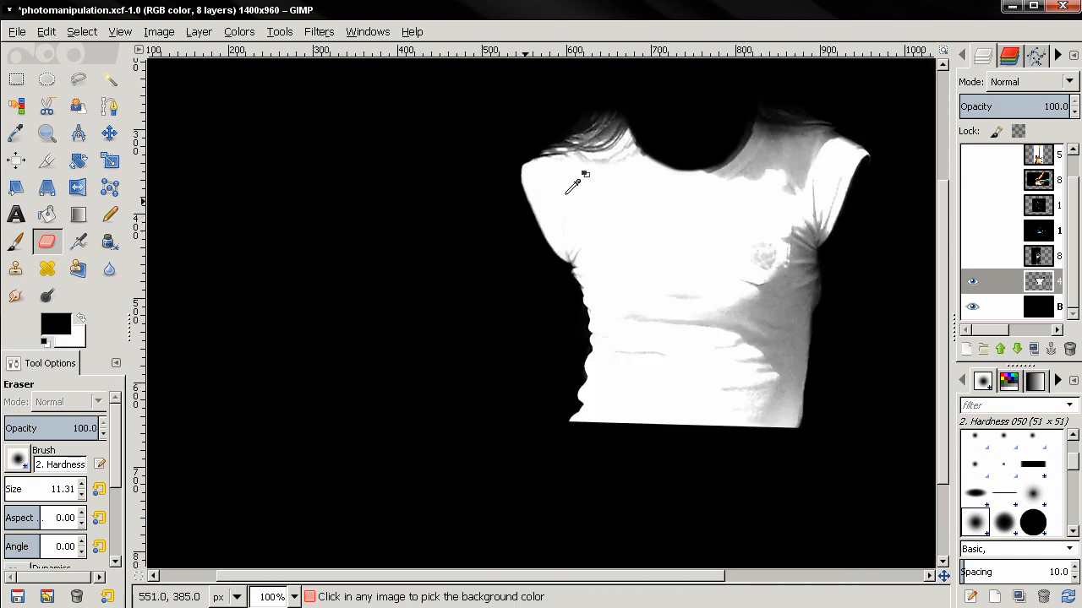
pyautogui.scroll(1, 651, 177)
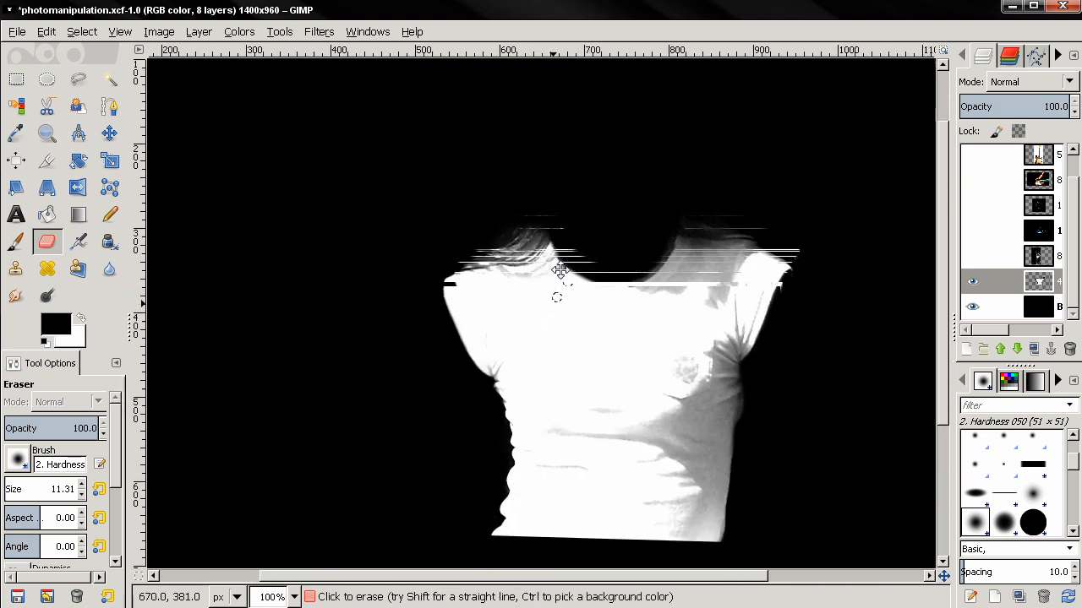
# - Erase the dark fringe along the right-hand side of the neckline and trim its left-hand side and bottom
pyautogui.scroll(2, 596, 211)
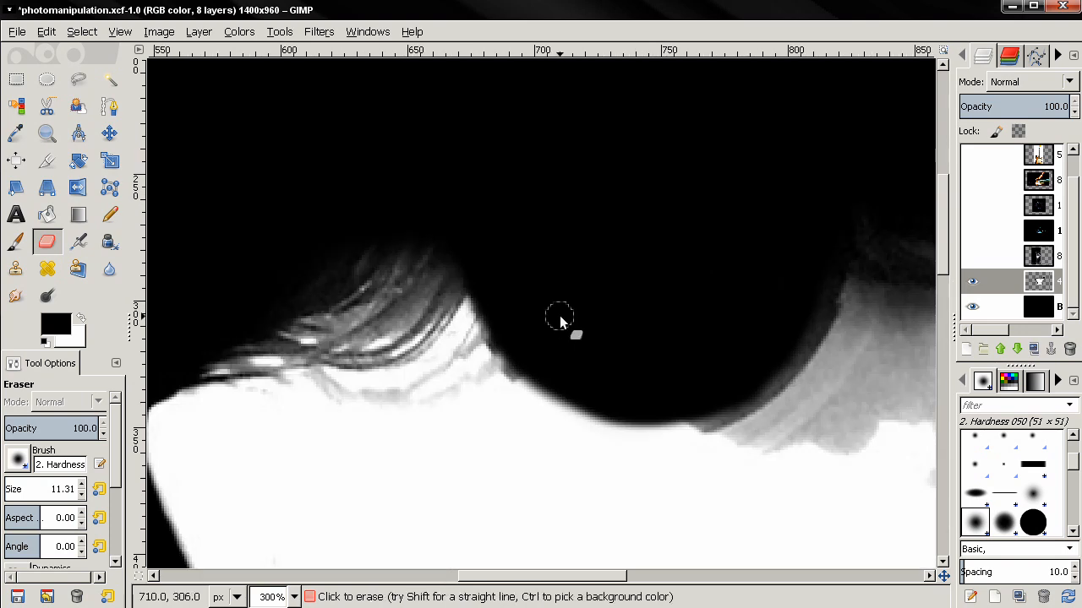
pyautogui.scroll(-3, 560, 315)
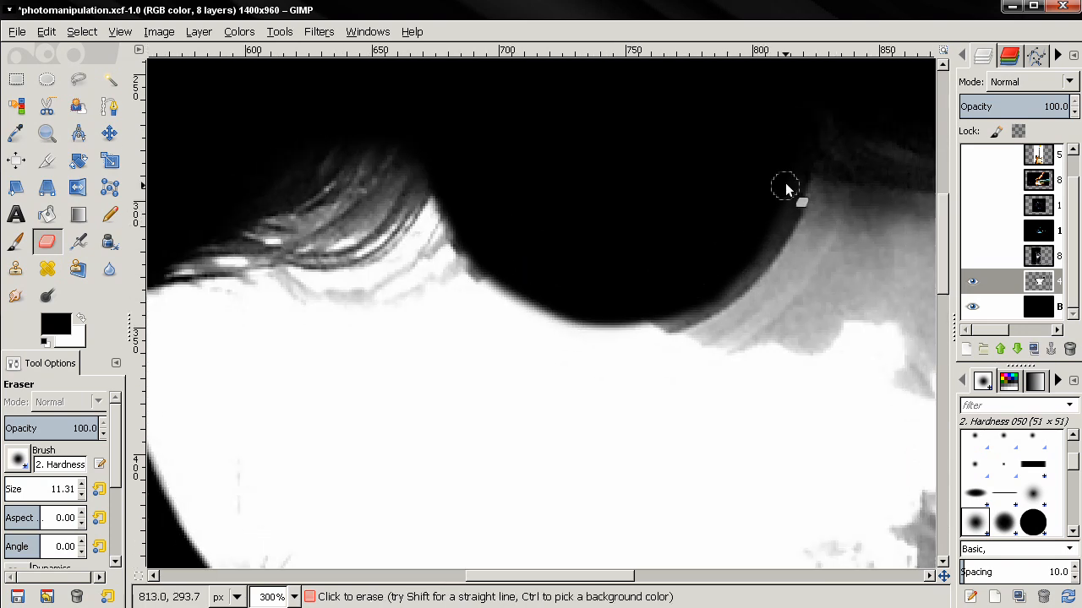
pyautogui.moveTo(787, 191)
pyautogui.mouseDown()
pyautogui.moveTo(742, 276)
pyautogui.moveTo(777, 223)
pyautogui.mouseUp()
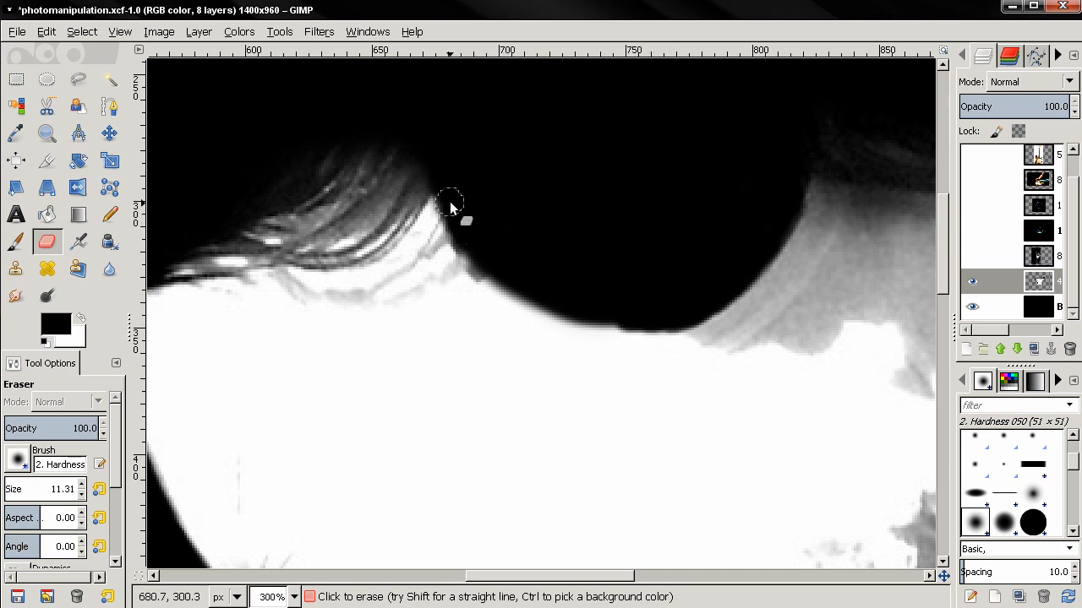
pyautogui.moveTo(457, 241); pyautogui.dragTo(482, 278)
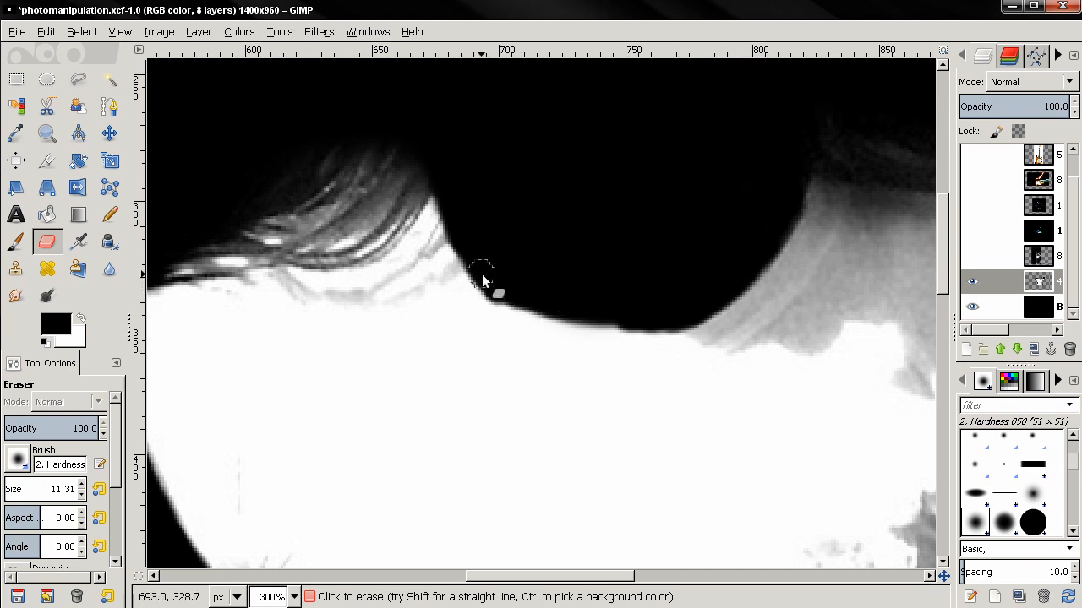
pyautogui.moveTo(498, 292); pyautogui.dragTo(577, 317)
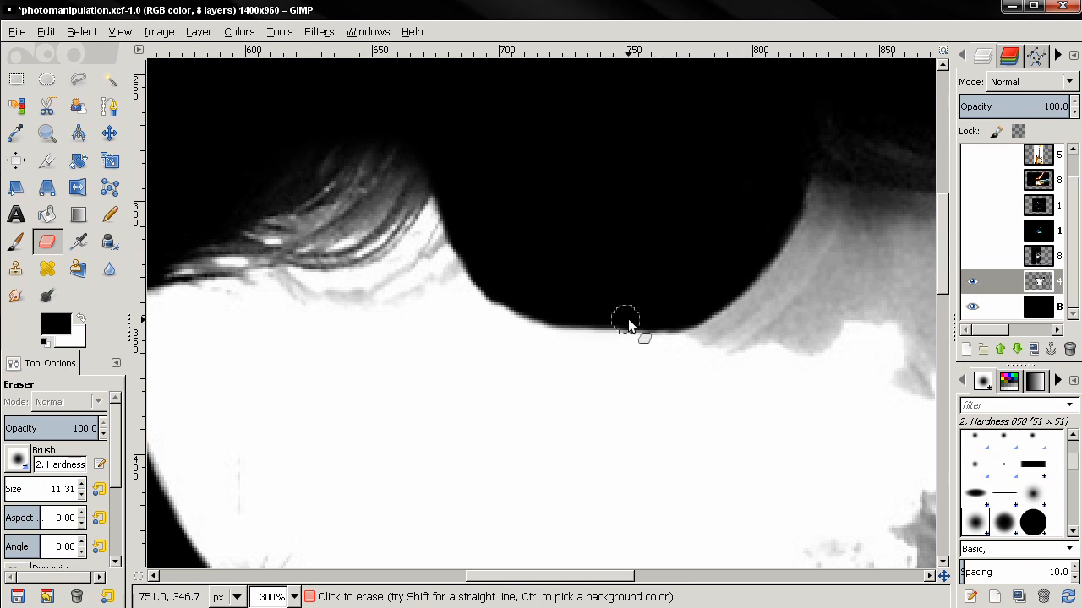
pyautogui.scroll(-5, 575, 285)
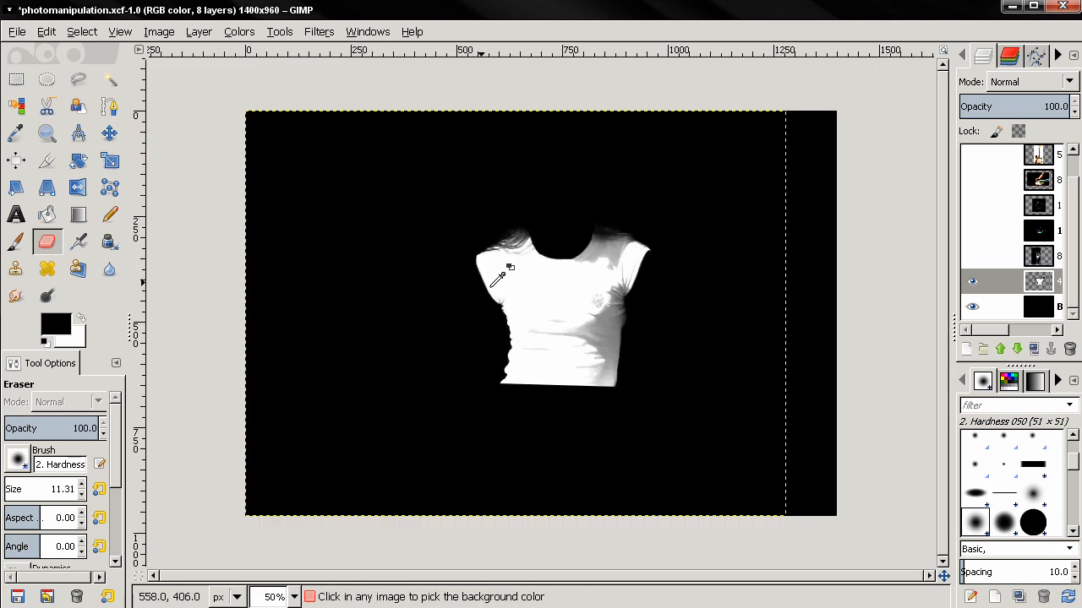
# - Smooth the uneven lower-left bend of the neckline into an even curve with the Eraser
pyautogui.scroll(5, 453, 244)
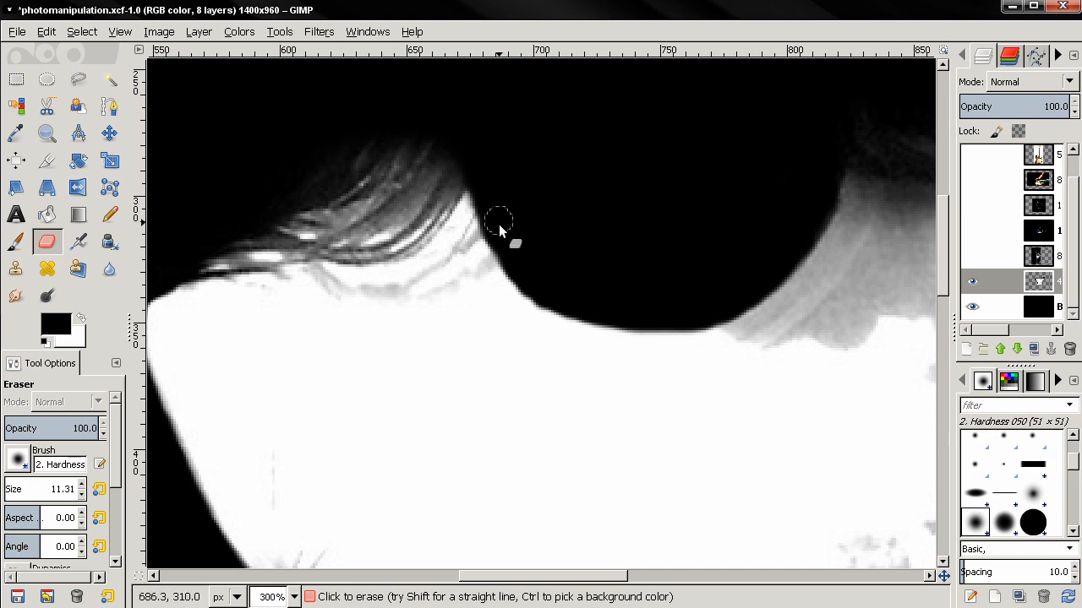
pyautogui.press('ctrl')
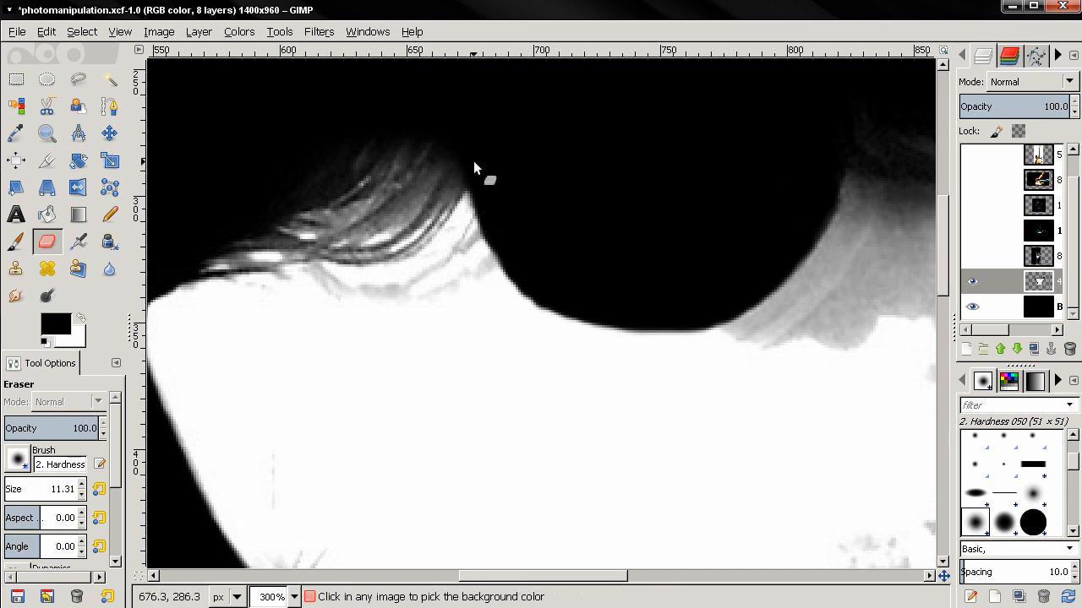
pyautogui.scroll(-4, 474, 161)
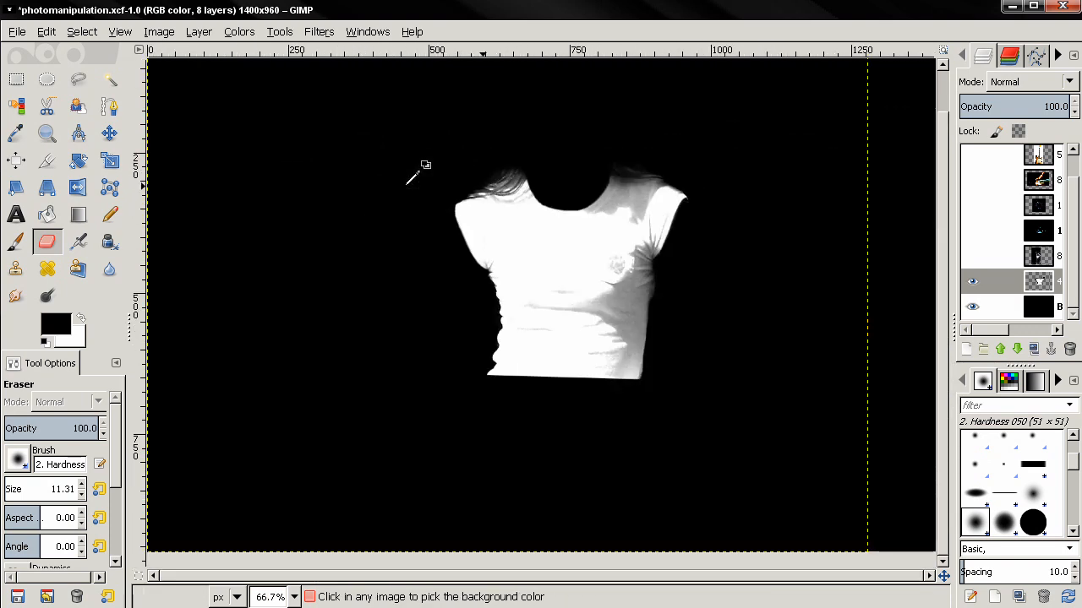
pyautogui.scroll(4, 406, 177)
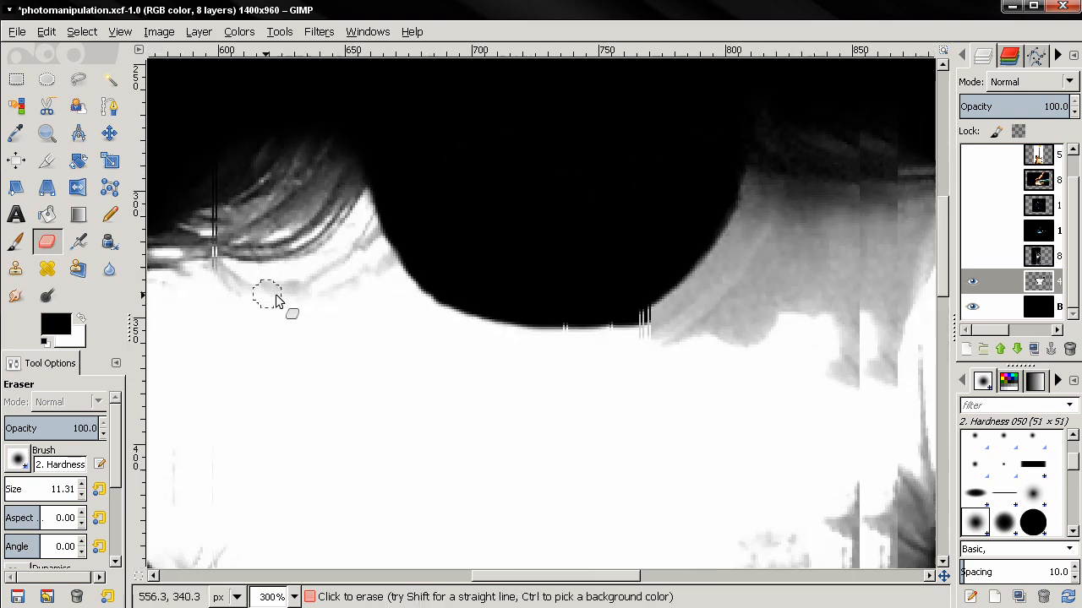
pyautogui.press('ctrl')
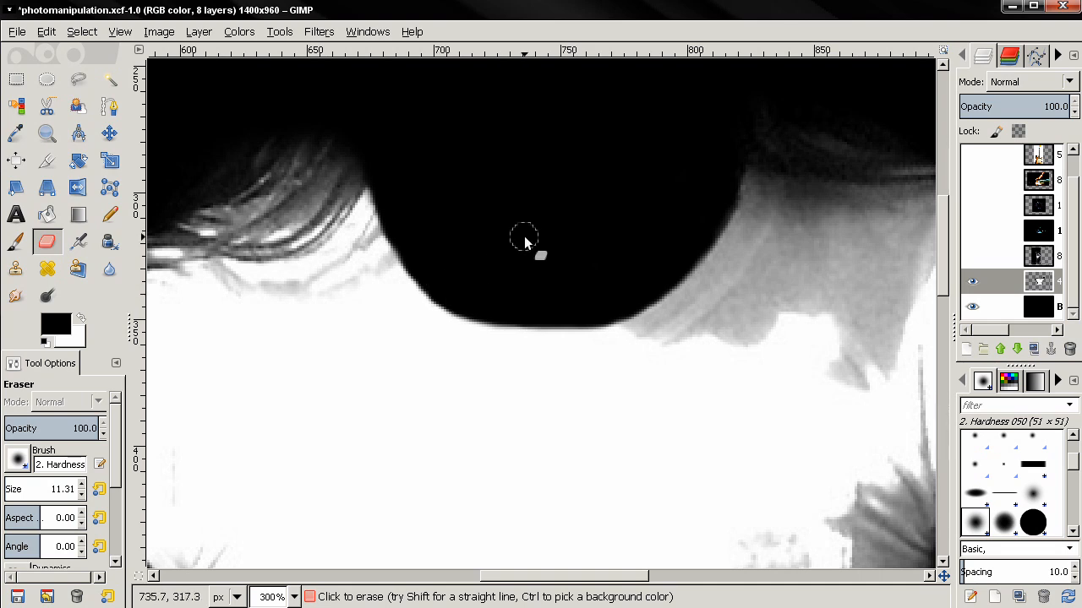
pyautogui.scroll(-3, 524, 236)
pyautogui.scroll(-1, 397, 240)
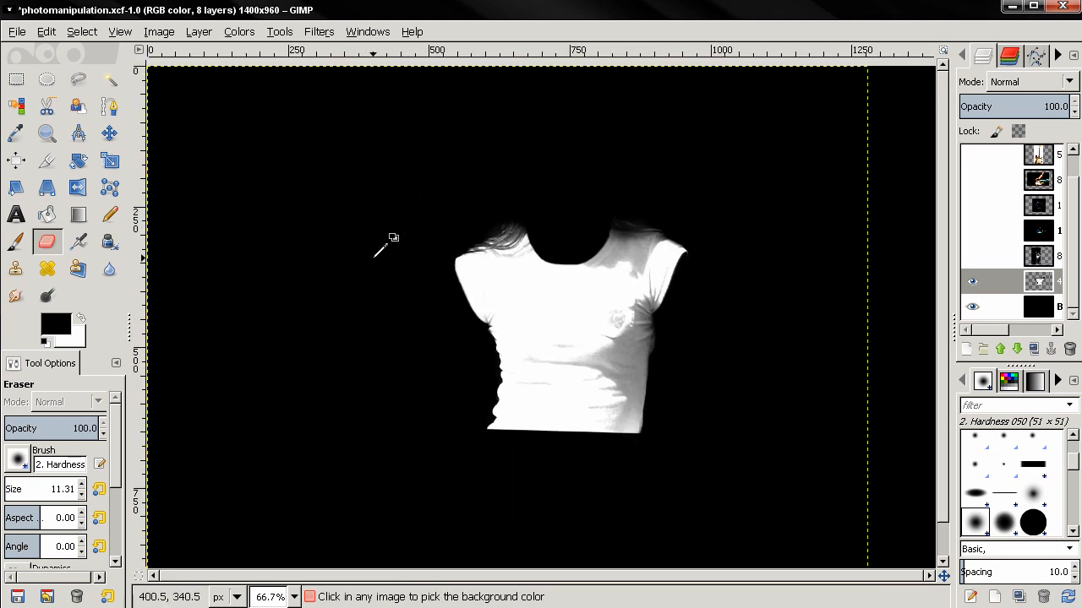
# - Examine the remaining hair strands on both shoulders of the shirt
pyautogui.scroll(3, 410, 245)
pyautogui.scroll(5, 419, 250)
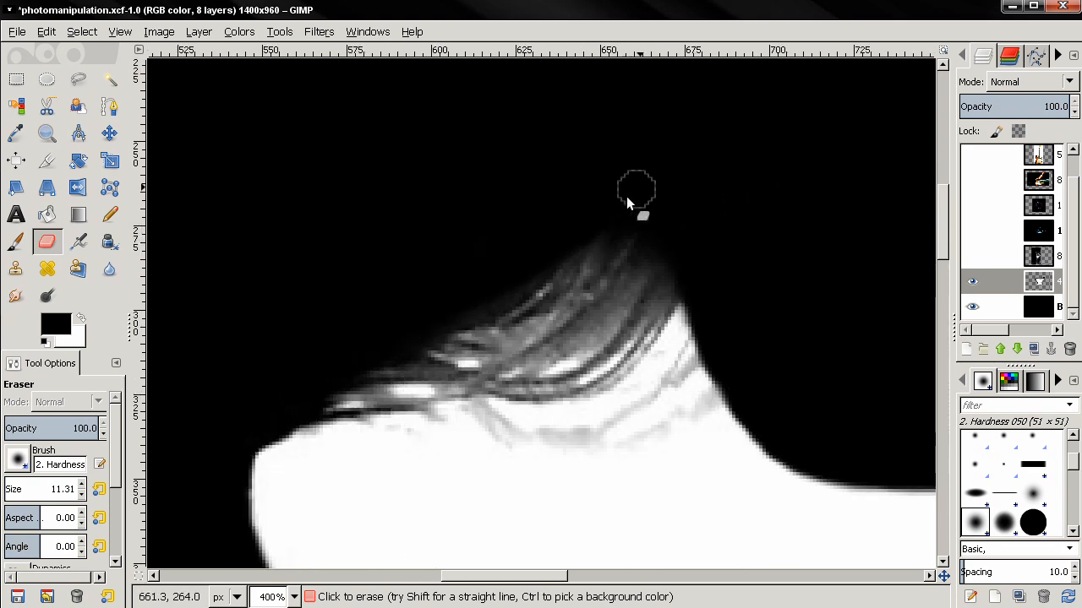
pyautogui.scroll(-3, 482, 234)
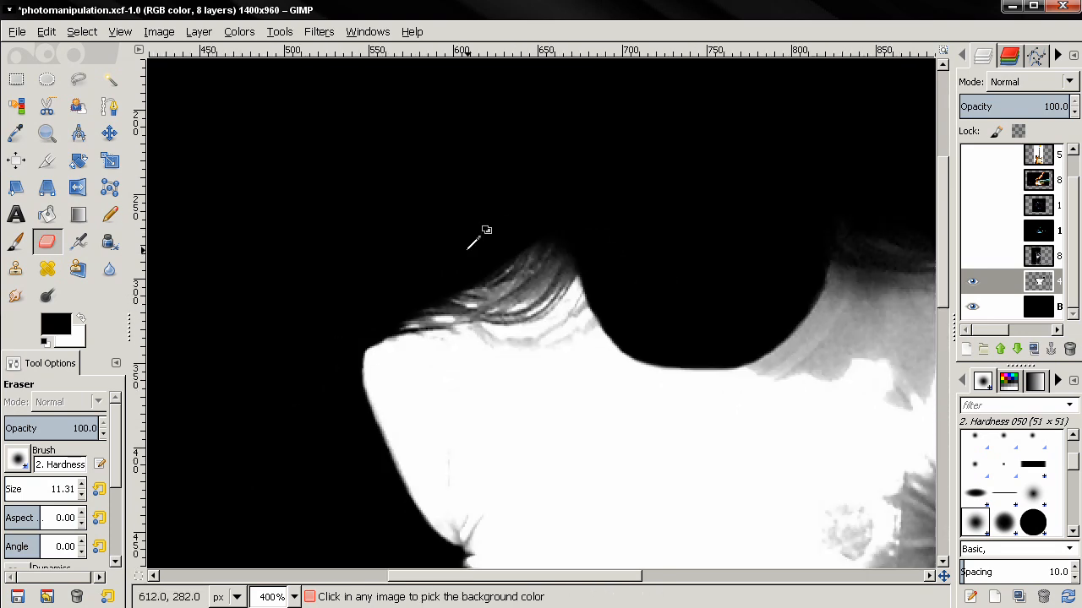
pyautogui.moveTo(711, 250); pyautogui.dragTo(492, 288)
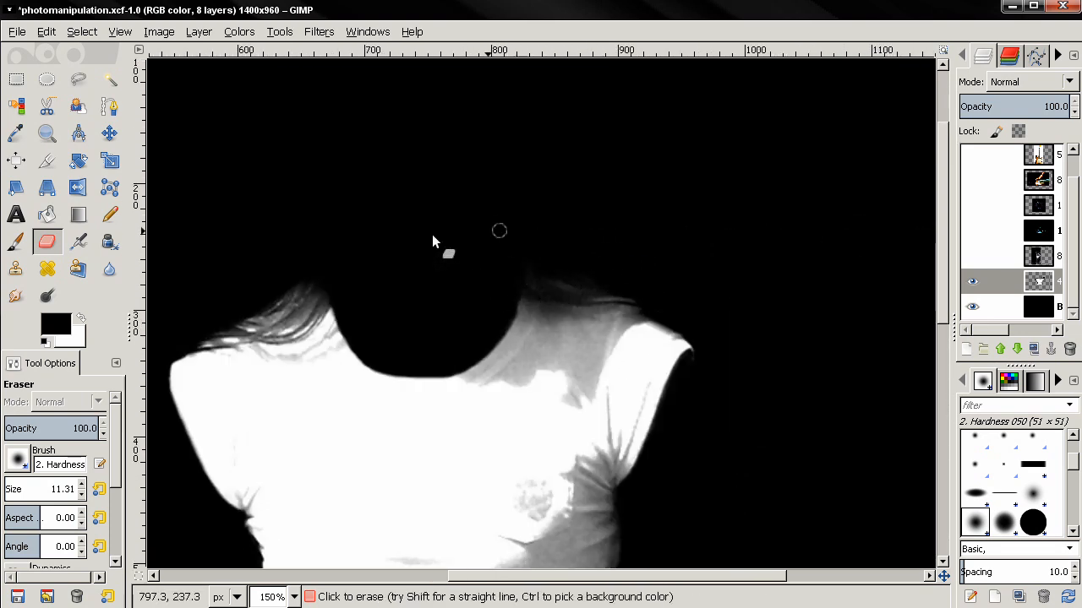
pyautogui.scroll(-1, 308, 230)
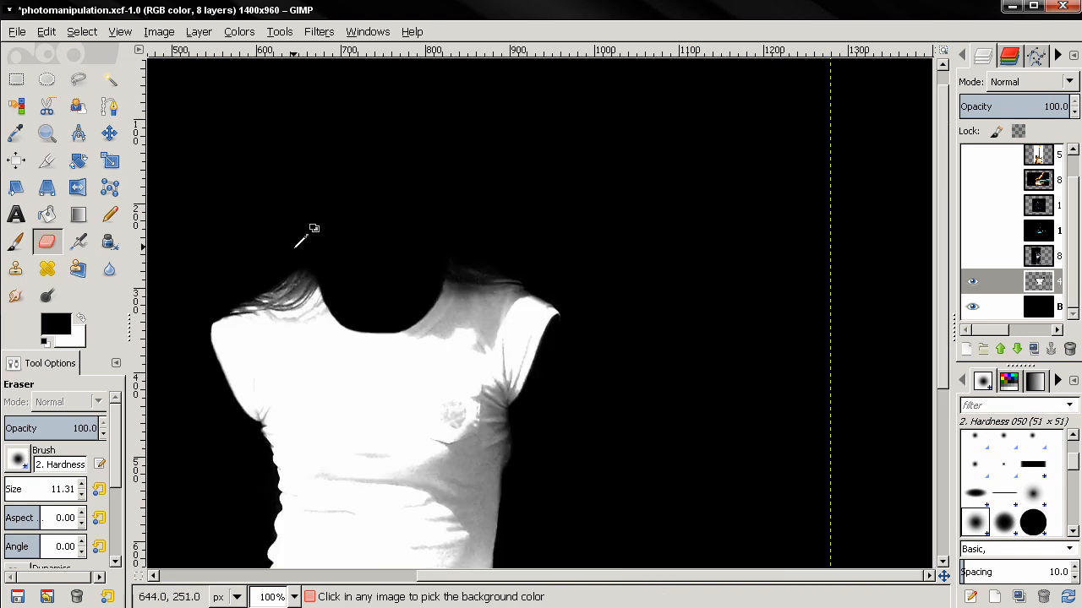
# - Examine the smoothed neckline up close and within the whole shirt
pyautogui.scroll(3, 309, 234)
pyautogui.moveTo(425, 402); pyautogui.dragTo(437, 297)
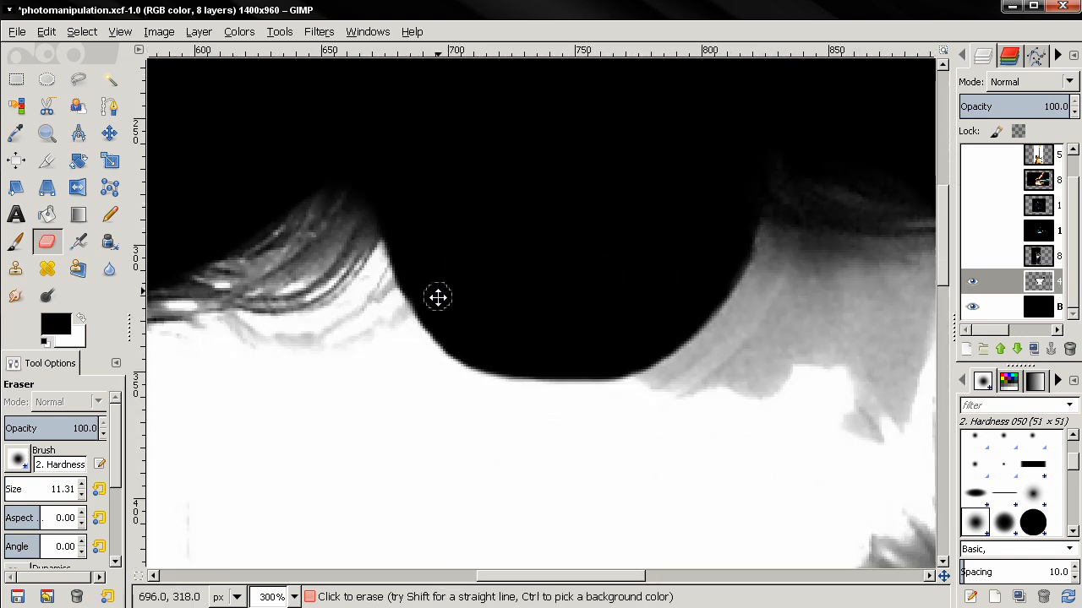
pyautogui.scroll(1, 437, 300)
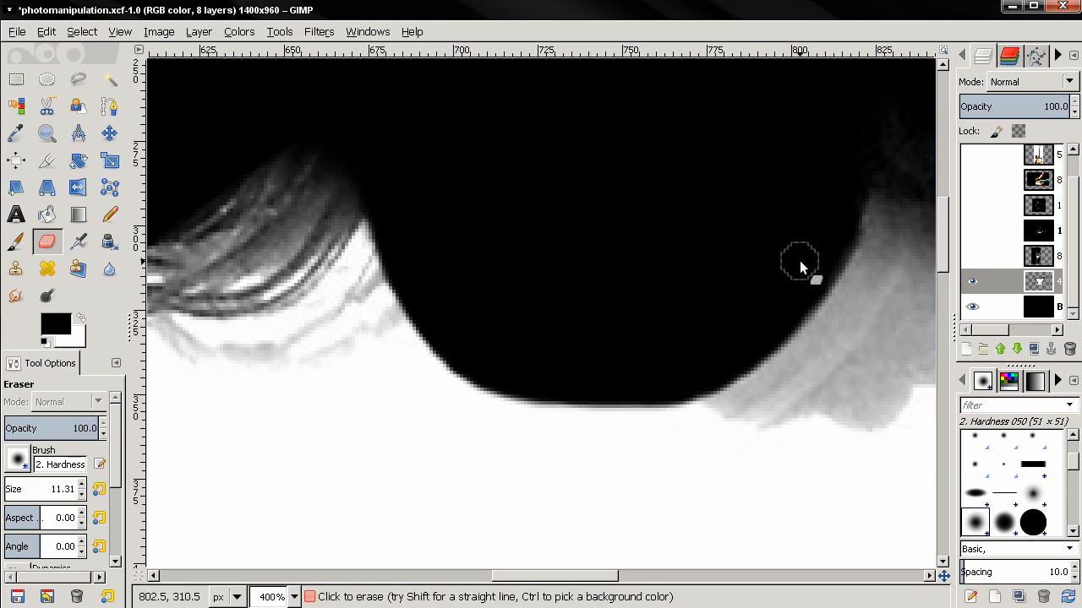
pyautogui.scroll(-3, 632, 302)
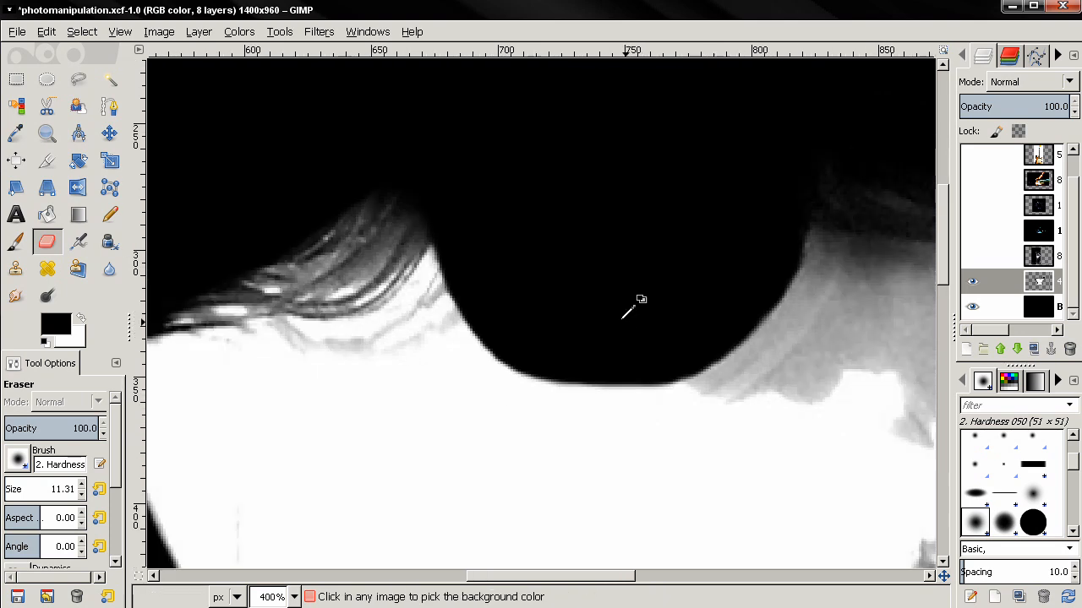
pyautogui.scroll(-1, 632, 302)
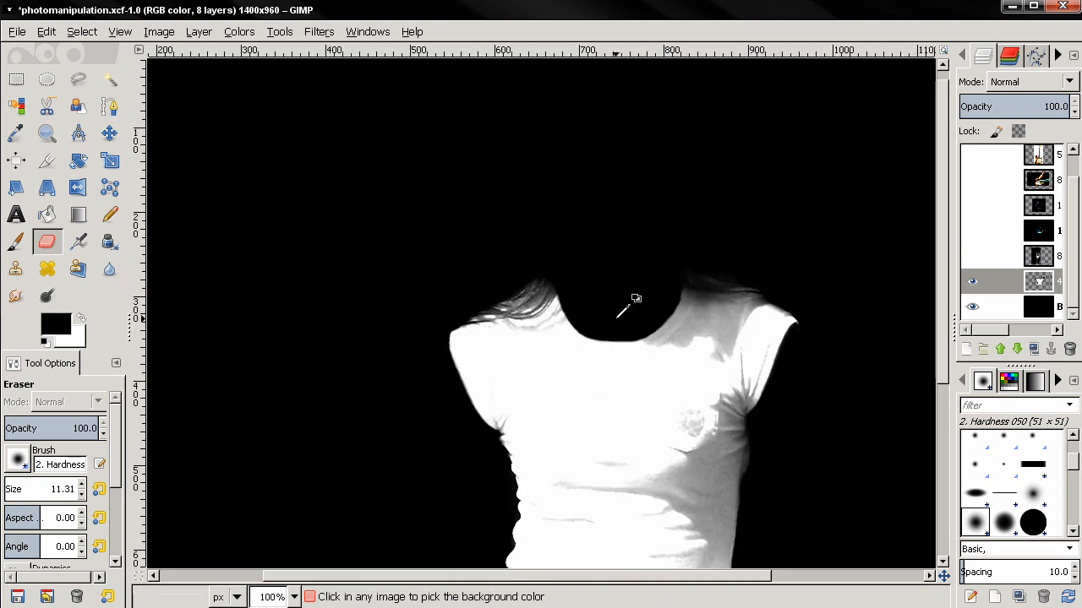
pyautogui.scroll(-1, 632, 302)
pyautogui.moveTo(643, 381); pyautogui.dragTo(670, 279)
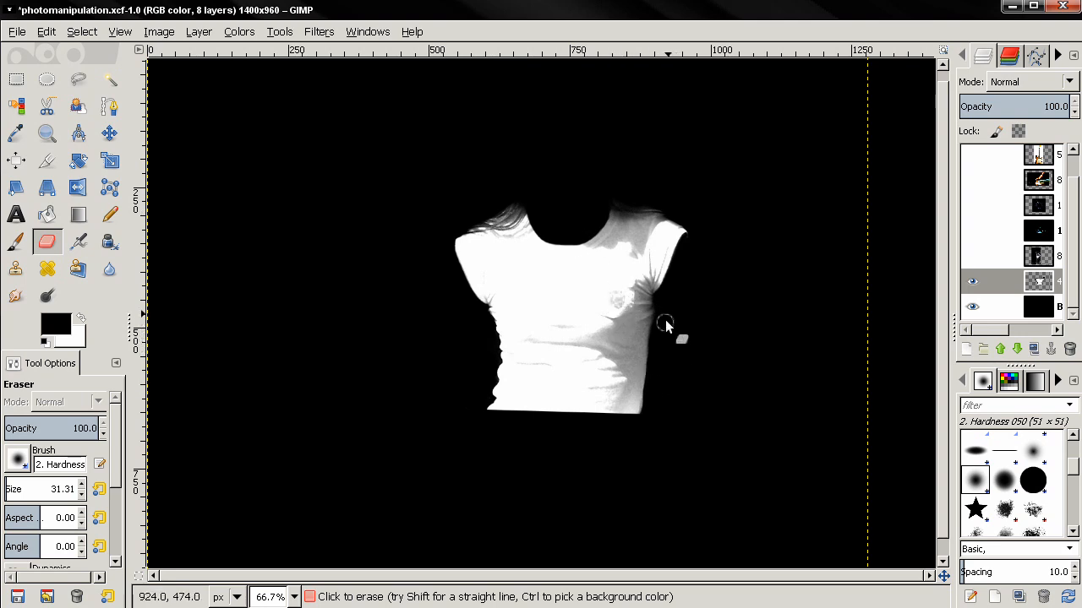
# - Roughen the shirt's straight bottom hem with the Eraser, using the Acrylic 02 brush at size 64.31
pyautogui.click(1029, 507)
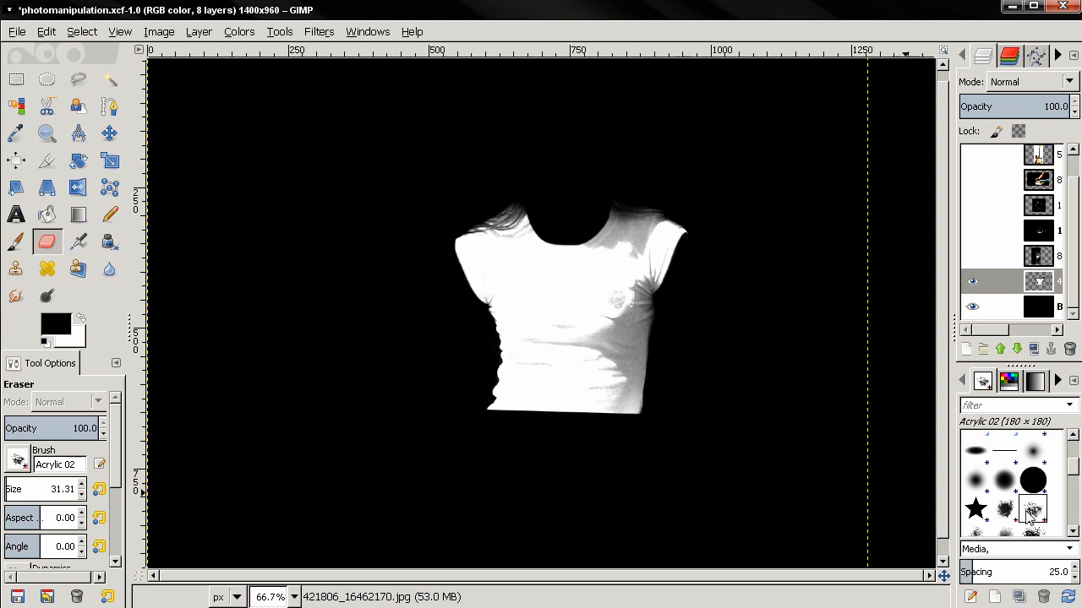
pyautogui.press(']')
pyautogui.press(']')
pyautogui.press(']')
pyautogui.press(']')
pyautogui.press(']')
pyautogui.press(']')
pyautogui.press(']')
pyautogui.press(']')
pyautogui.press(']')
pyautogui.press(']')
pyautogui.press(']')
pyautogui.press(']')
pyautogui.press(']')
pyautogui.press(']')
pyautogui.press(']')
pyautogui.press(']')
pyautogui.press(']')
pyautogui.press(']')
pyautogui.press(']')
pyautogui.press(']')
pyautogui.press(']')
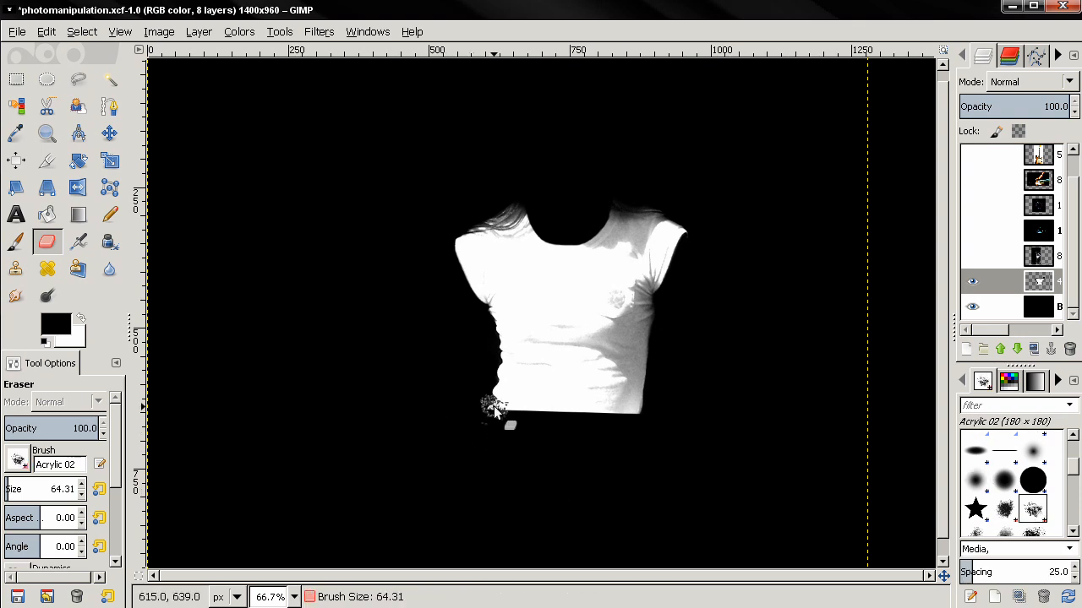
pyautogui.moveTo(489, 411)
pyautogui.mouseDown()
pyautogui.moveTo(493, 426)
pyautogui.moveTo(519, 414)
pyautogui.mouseUp()
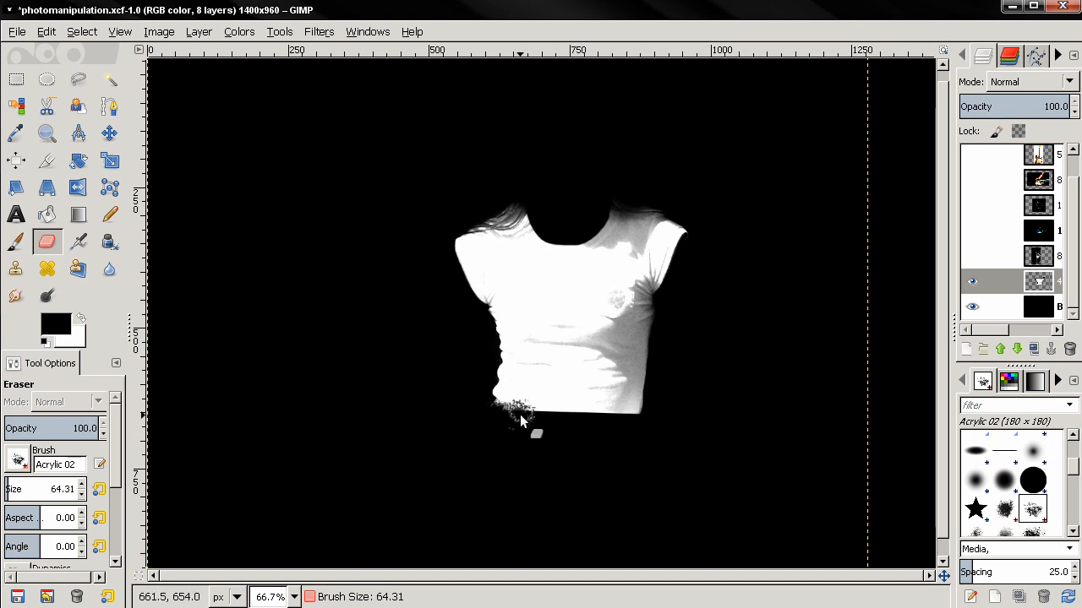
pyautogui.moveTo(629, 425)
pyautogui.mouseDown()
pyautogui.moveTo(550, 425)
pyautogui.moveTo(561, 416)
pyautogui.mouseUp()
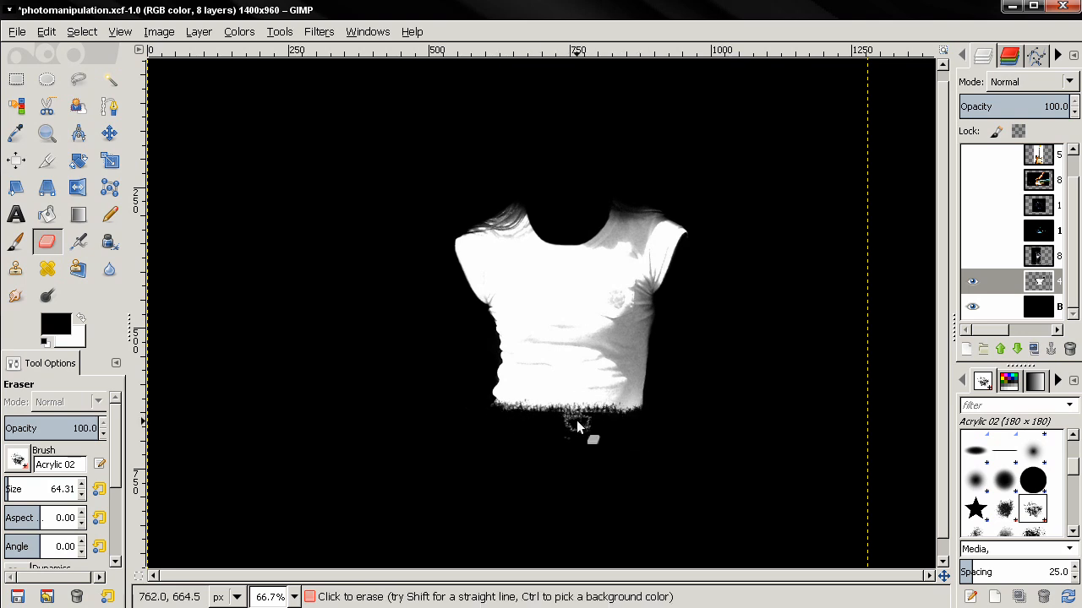
# - Refine the ragged hem with the Acrylic 02 eraser brush at angle 13.81, reducing its size to 31.31 and 16.31
pyautogui.moveTo(36, 547); pyautogui.dragTo(65, 547)
pyautogui.scroll(3, 587, 441)
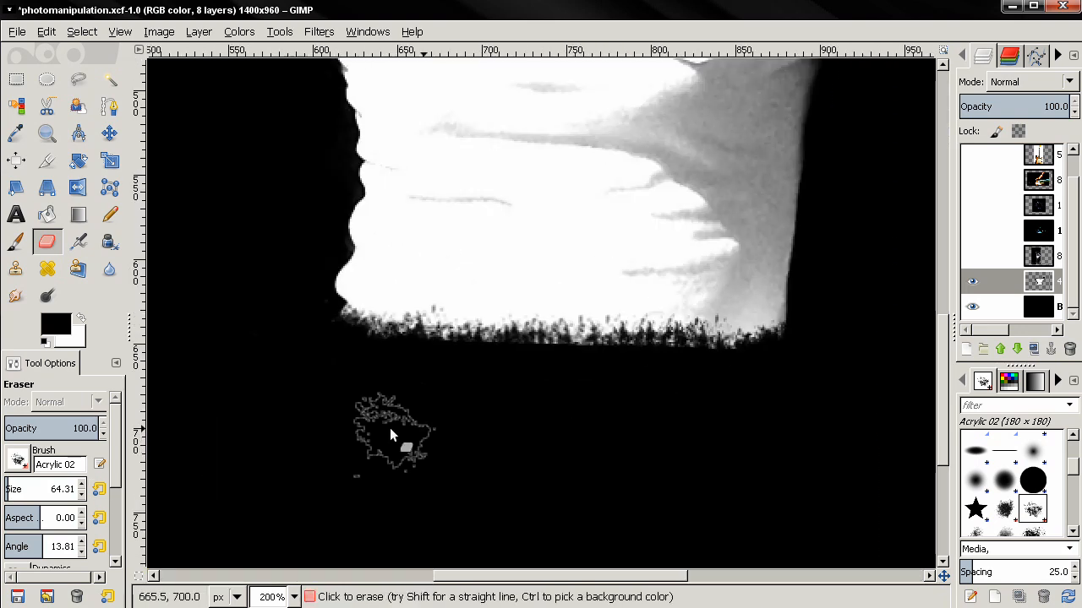
pyautogui.press('[')
pyautogui.press('[')
pyautogui.press('[')
pyautogui.press('[')
pyautogui.press('[')
pyautogui.press('[')
pyautogui.press('[')
pyautogui.press('[')
pyautogui.press('[')
pyautogui.press('[')
pyautogui.press('[')
pyautogui.press('[')
pyautogui.press('[')
pyautogui.press('[')
pyautogui.press('[')
pyautogui.press('[')
pyautogui.press('[')
pyautogui.press('[')
pyautogui.press('[')
pyautogui.press('[')
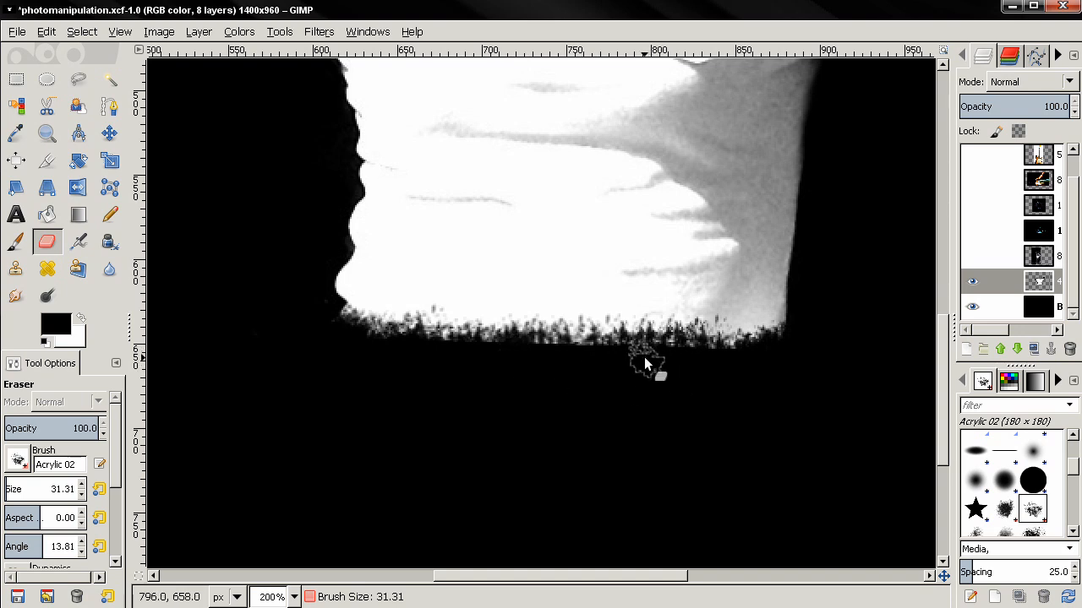
pyautogui.press('[')
pyautogui.press('[')
pyautogui.press('[')
pyautogui.press('[')
pyautogui.press('[')
pyautogui.press('[')
pyautogui.press('[')
pyautogui.press('[')
pyautogui.press('[')
pyautogui.press('[')
pyautogui.press('[')
pyautogui.press('[')
pyautogui.press('[')
pyautogui.press('[')
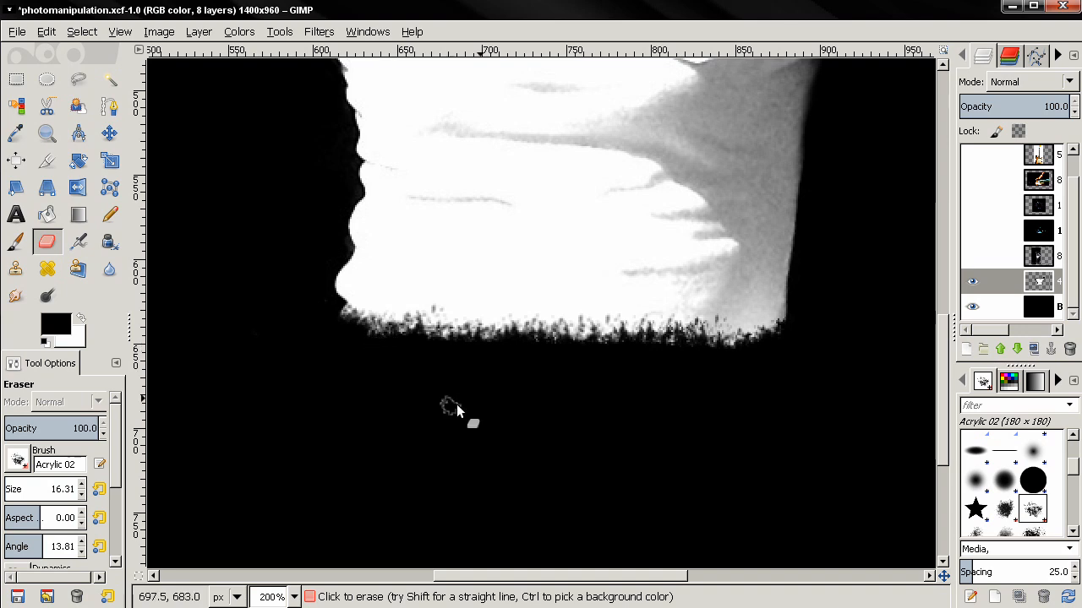
# - Examine the ragged hem, both at its left-hand corner and within the whole shirt
pyautogui.scroll(-3, 473, 385)
pyautogui.scroll(1, 452, 389)
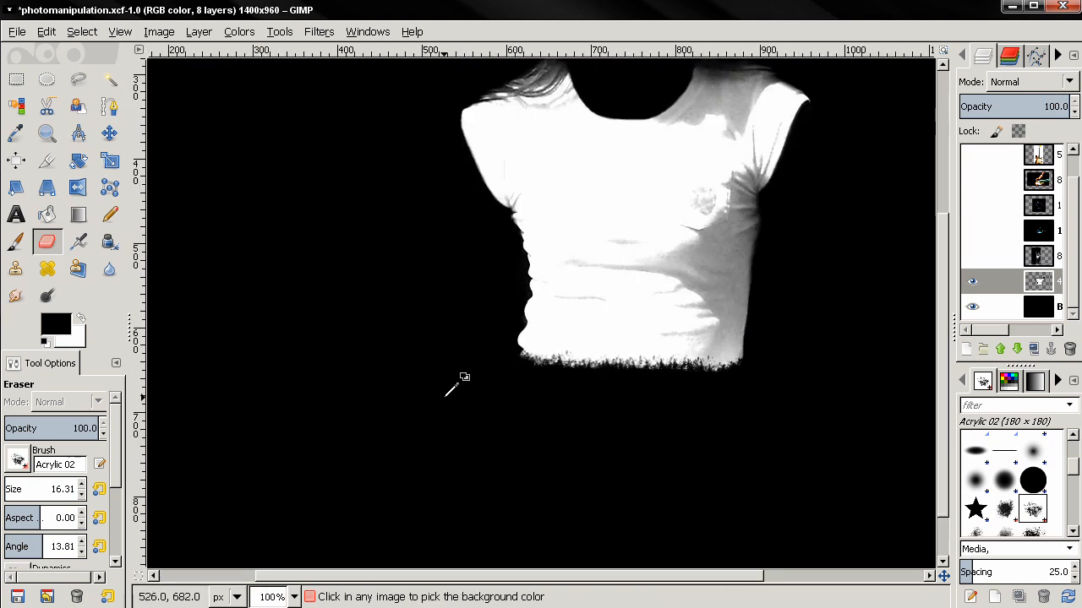
pyautogui.scroll(3, 532, 370)
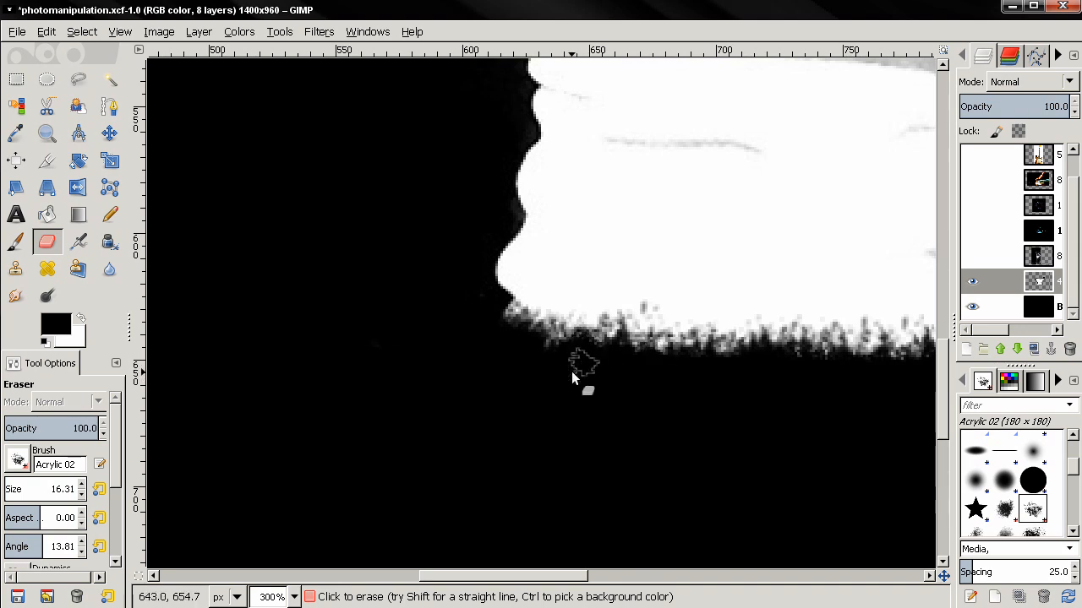
pyautogui.keyDown('ctrl'); pyautogui.scroll(-3, 580, 403); pyautogui.keyUp('ctrl')
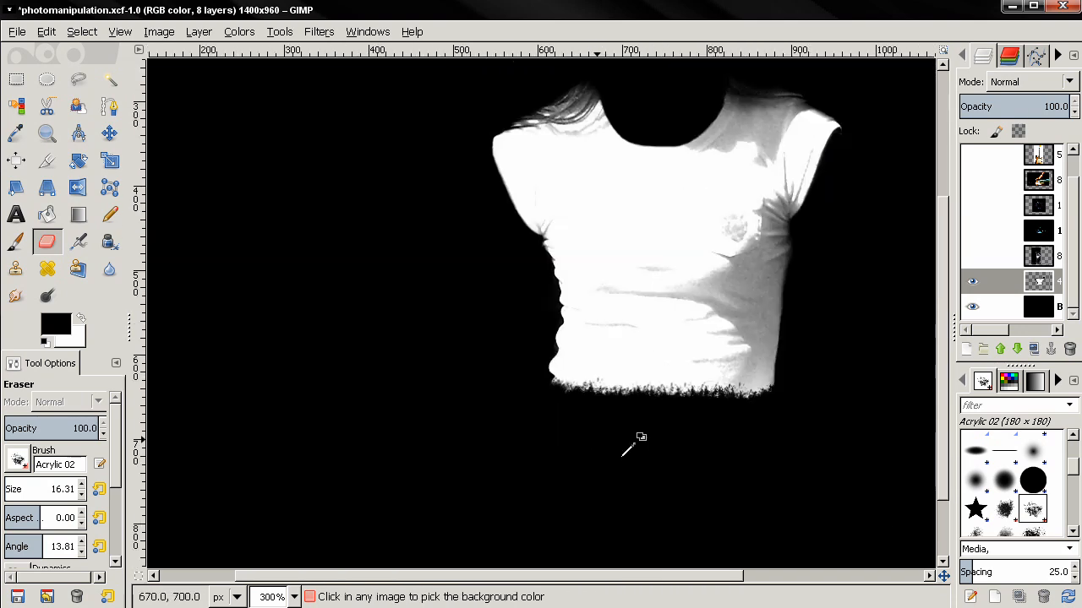
pyautogui.hscroll(5, 668, 456)
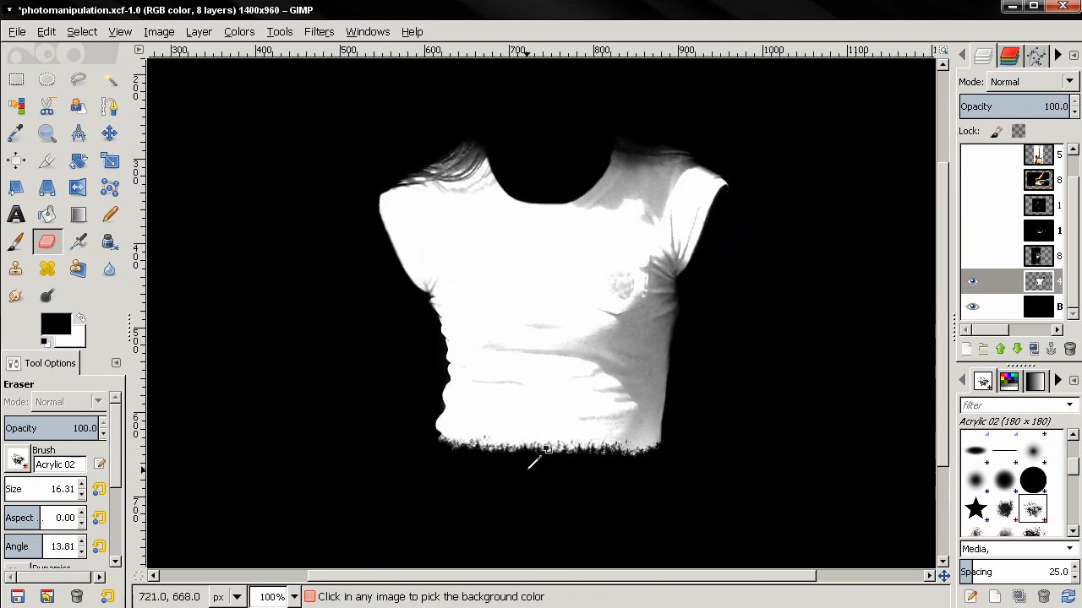
pyautogui.keyDown('ctrl'); pyautogui.scroll(-1, 531, 465); pyautogui.keyUp('ctrl')
pyautogui.hscroll(-2, 574, 411)
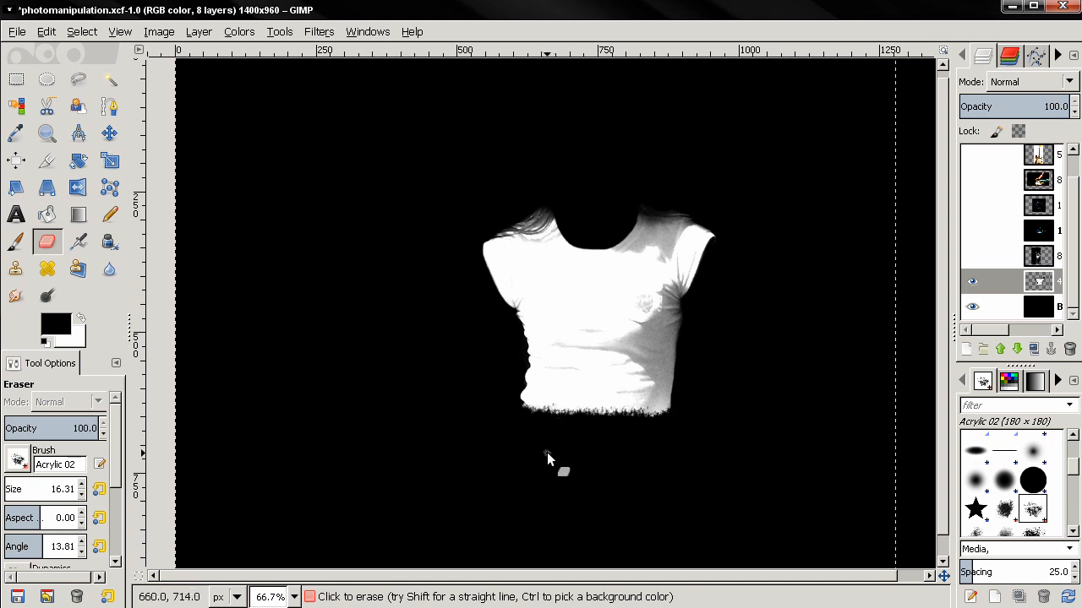
# - Roughen the right-hand end of the hem with the eraser brush at size 48.31, and set the brush angle to 42.28
pyautogui.keyDown('ctrl'); pyautogui.scroll(1, 546, 452); pyautogui.keyUp('ctrl')
pyautogui.press(']')
pyautogui.press(']')
pyautogui.press(']')
pyautogui.press(']')
pyautogui.press(']')
pyautogui.press(']')
pyautogui.press(']')
pyautogui.press(']')
pyautogui.press(']')
pyautogui.press(']')
pyautogui.press(']')
pyautogui.press(']')
pyautogui.press(']')
pyautogui.press(']')
pyautogui.press(']')
pyautogui.press(']')
pyautogui.press(']')
pyautogui.press(']')
pyautogui.press(']')
pyautogui.press(']')
pyautogui.press(']')
pyautogui.press(']')
pyautogui.press(']')
pyautogui.press(']')
pyautogui.press(']')
pyautogui.press(']')
pyautogui.press(']')
pyautogui.press(']')
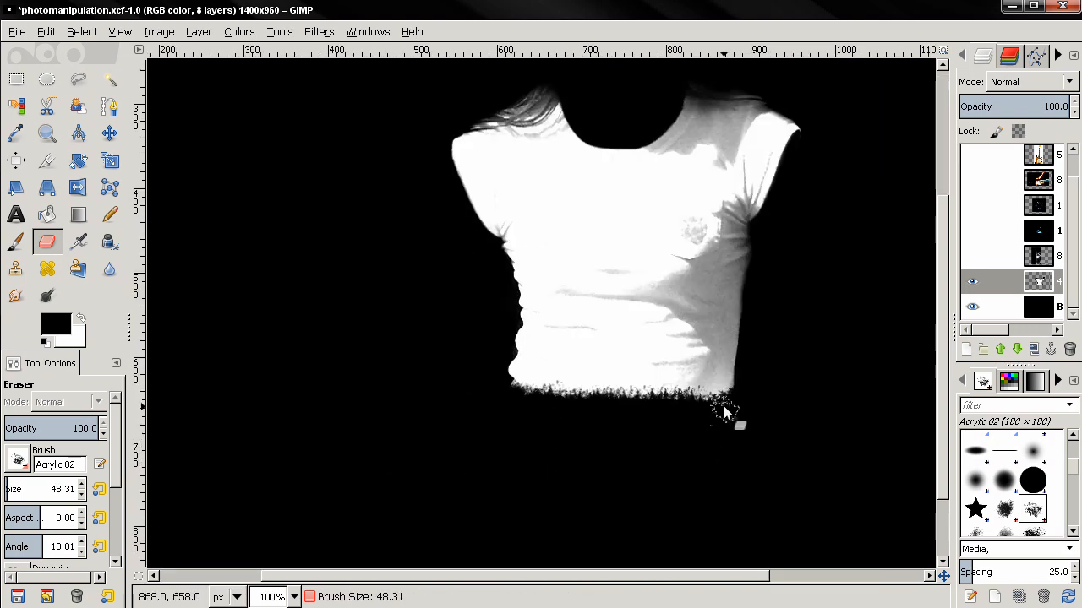
pyautogui.moveTo(37, 547); pyautogui.dragTo(213, 548)
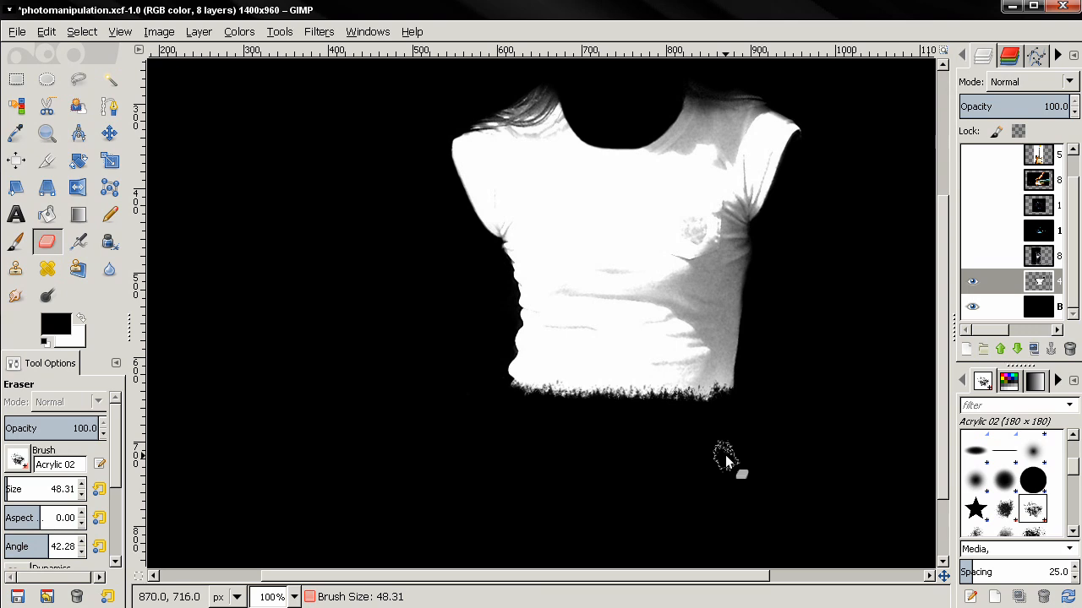
pyautogui.press('ctrl')
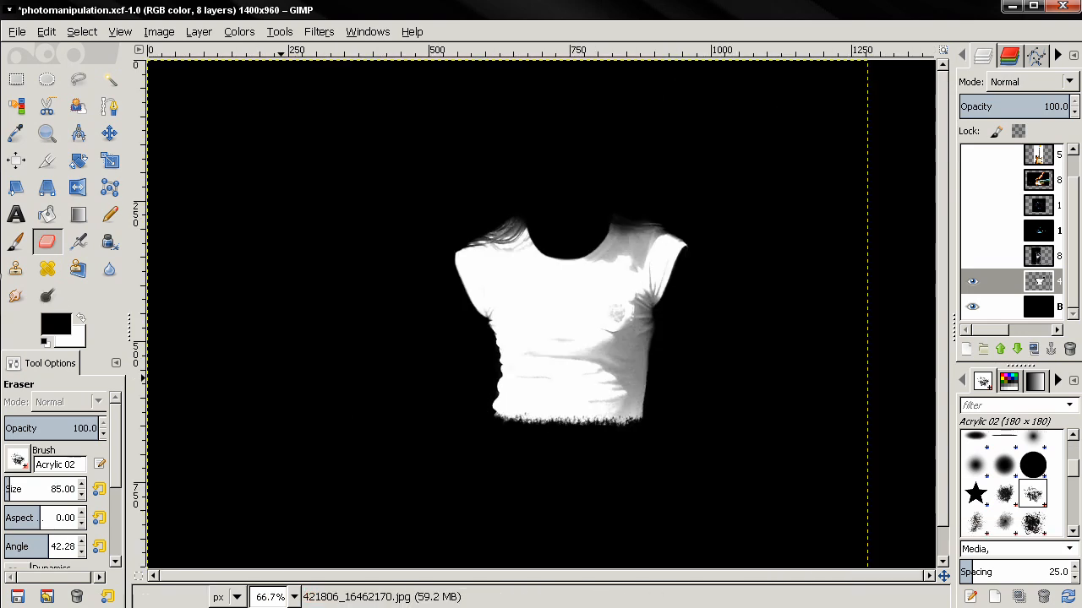
# - Clone clean white fabric over the hair strands on the left-hand shoulder with the Hardness 050 brush at size 51
pyautogui.click(15, 268)
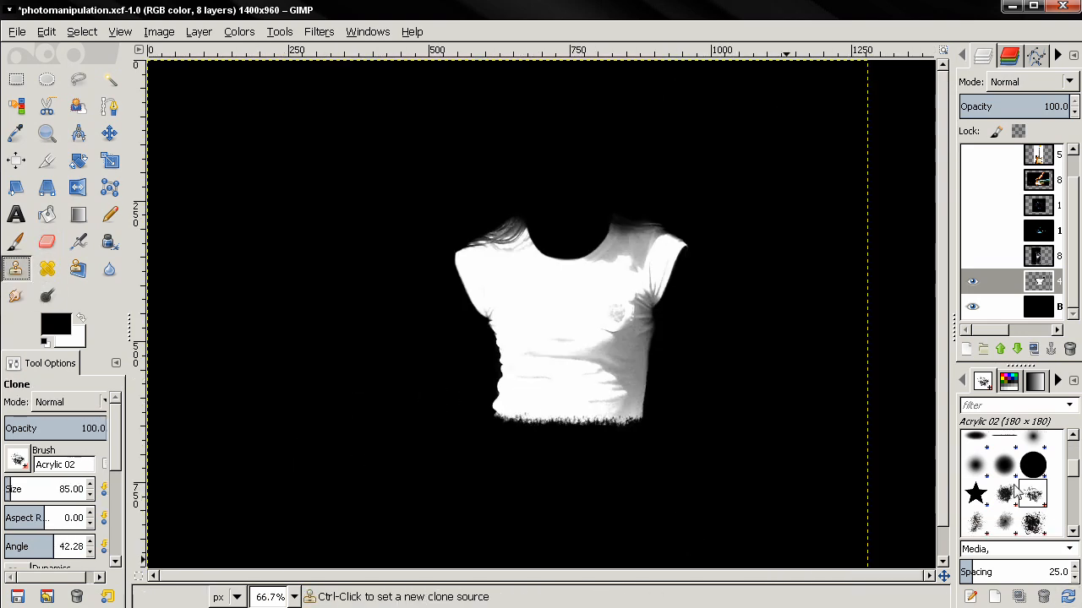
pyautogui.click(975, 466)
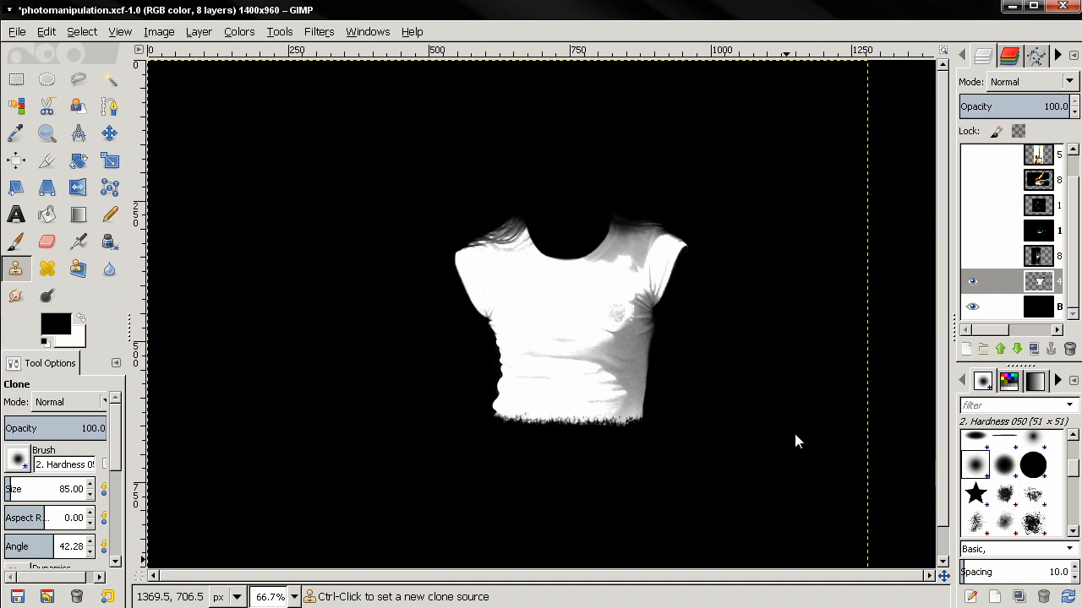
pyautogui.press('[')
pyautogui.press('[')
pyautogui.press('[')
pyautogui.press('[')
pyautogui.press('[')
pyautogui.press('[')
pyautogui.press('[')
pyautogui.press('[')
pyautogui.press('[')
pyautogui.press('[')
pyautogui.press('[')
pyautogui.press('[')
pyautogui.press('[')
pyautogui.press('[')
pyautogui.press('[')
pyautogui.press('[')
pyautogui.press('[')
pyautogui.press('[')
pyautogui.press('[')
pyautogui.press('[')
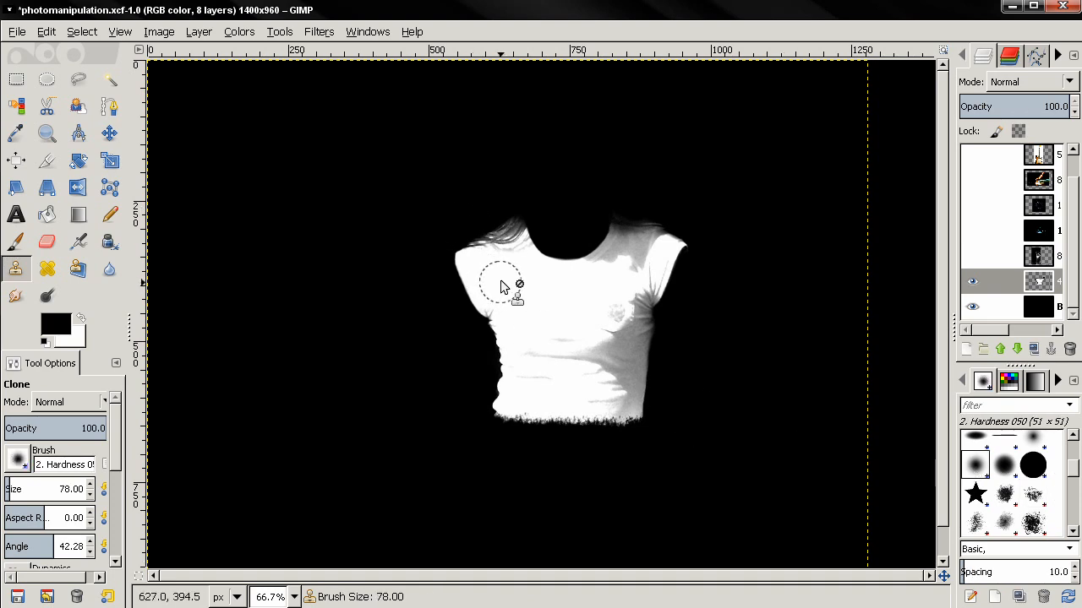
pyautogui.press('[')
pyautogui.press('[')
pyautogui.press('[')
pyautogui.press('[')
pyautogui.press('[')
pyautogui.press('[')
pyautogui.press('[')
pyautogui.press('[')
pyautogui.press('[')
pyautogui.press('[')
pyautogui.press('[')
pyautogui.press('[')
pyautogui.press('[')
pyautogui.keyDown('ctrl'); pyautogui.click(504, 272); pyautogui.keyUp('ctrl')
pyautogui.moveTo(501, 246); pyautogui.dragTo(467, 257)
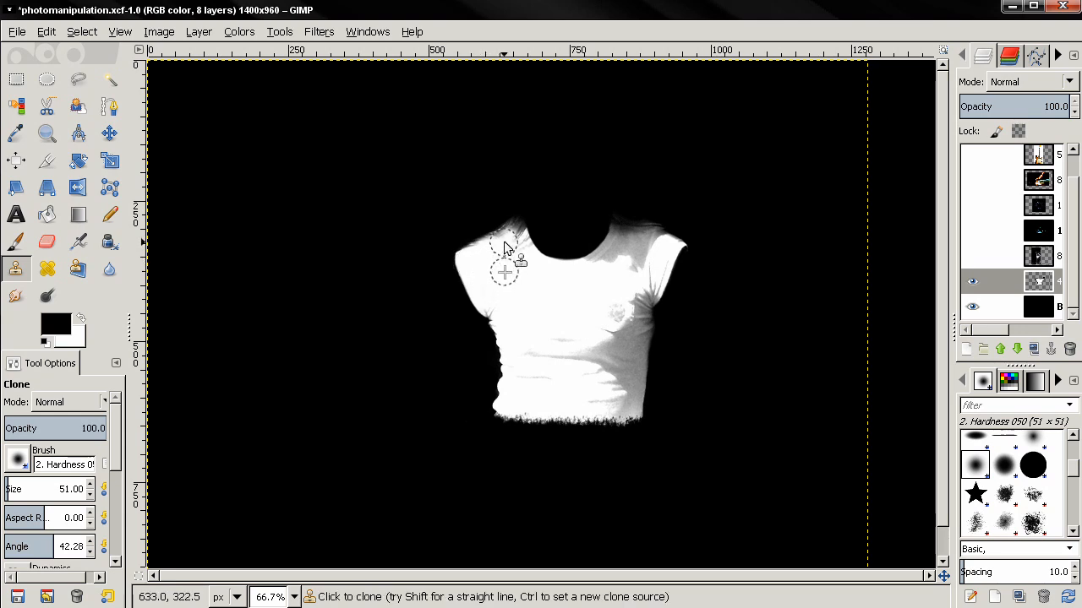
pyautogui.keyDown('ctrl'); pyautogui.click(524, 286); pyautogui.keyUp('ctrl')
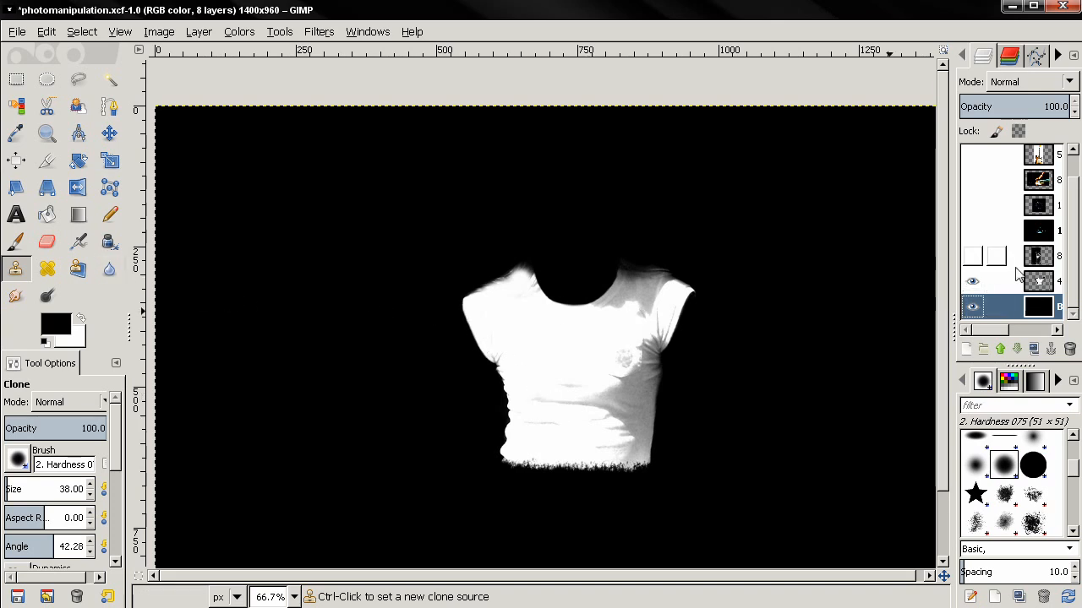
# - Show the water glass layer directly above the shirt and make it the active layer
pyautogui.click(972, 256)
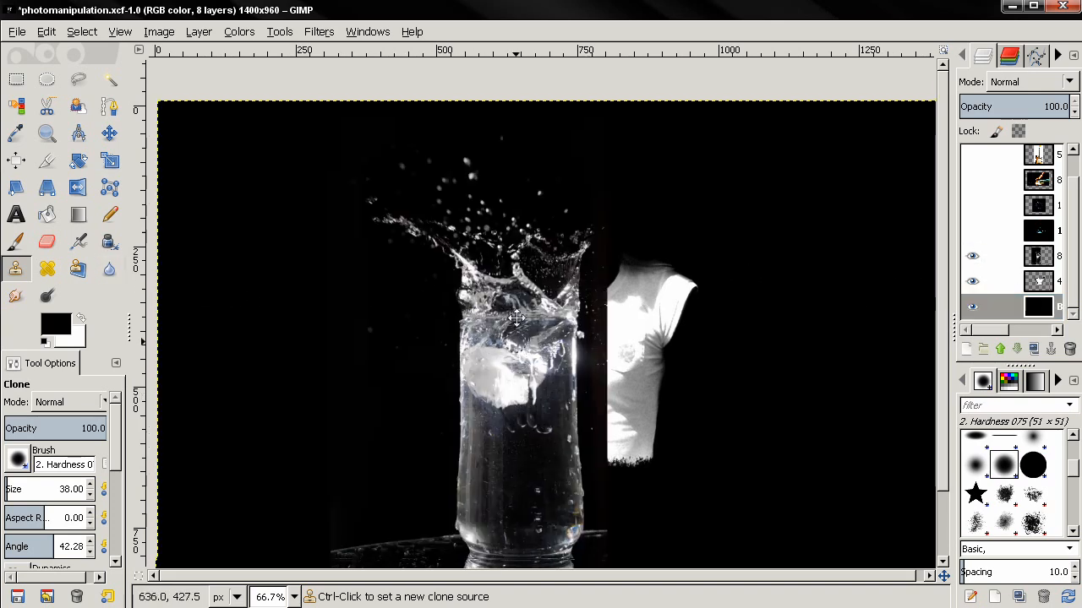
pyautogui.press('-')
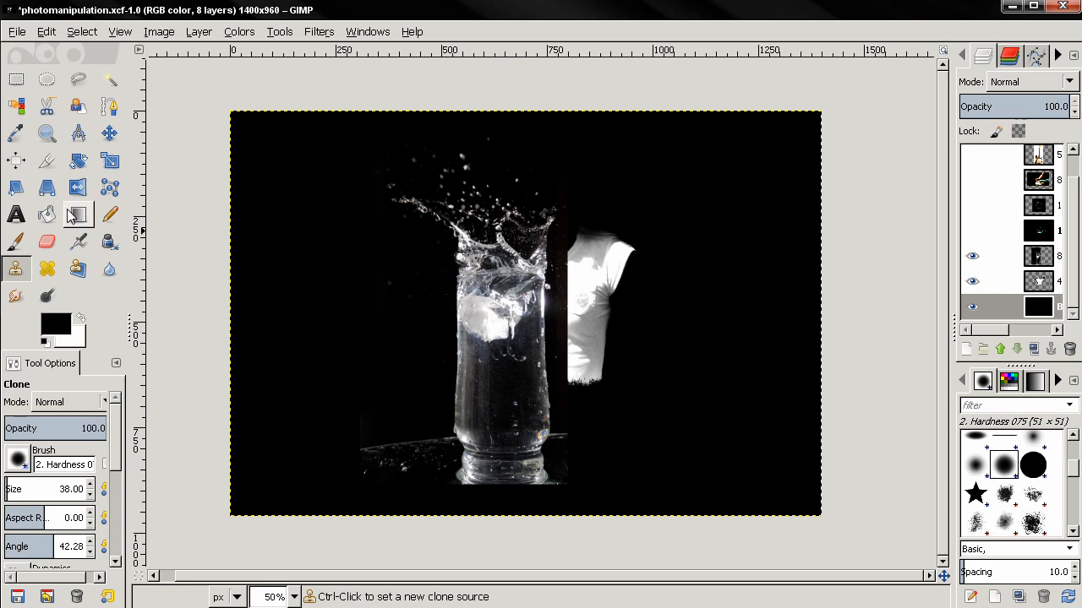
pyautogui.click(1039, 260)
pyautogui.rightClick(1037, 258)
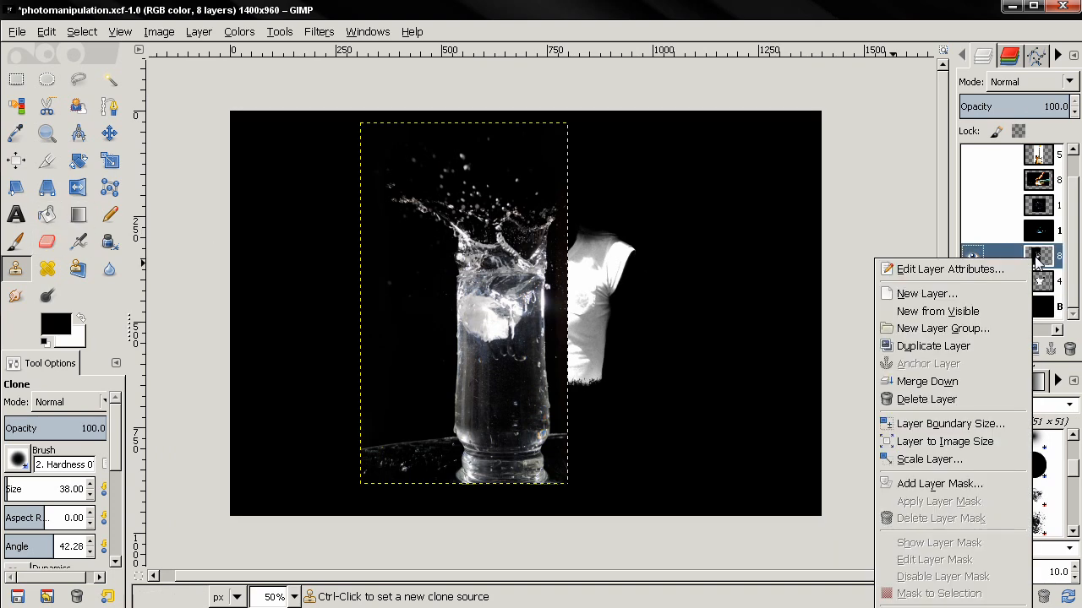
pyautogui.click(1040, 258)
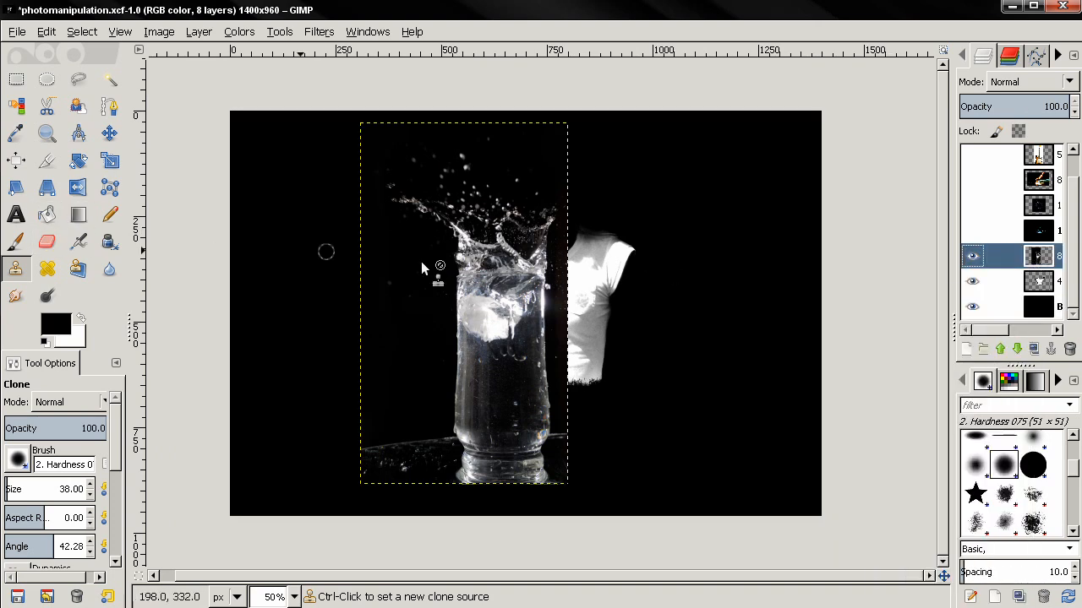
# - Outline the glass below the splash with Free Select, delete that area and clear the selection
pyautogui.click(78, 78)
pyautogui.click(334, 272)
pyautogui.click(594, 273)
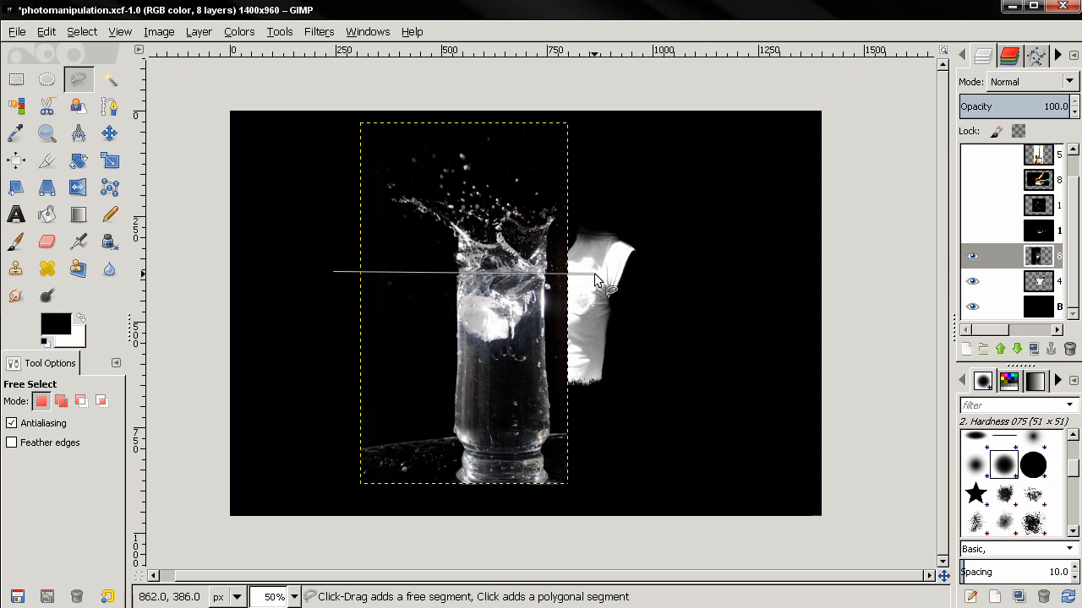
pyautogui.click(584, 496)
pyautogui.click(322, 504)
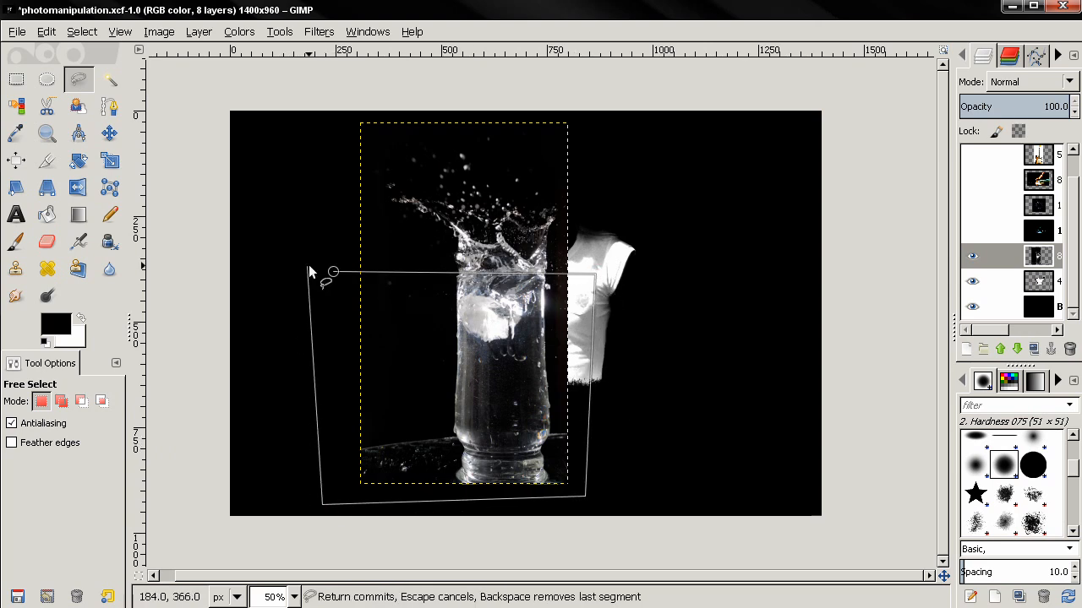
pyautogui.click(334, 272)
pyautogui.press('Return')
pyautogui.press('Delete')
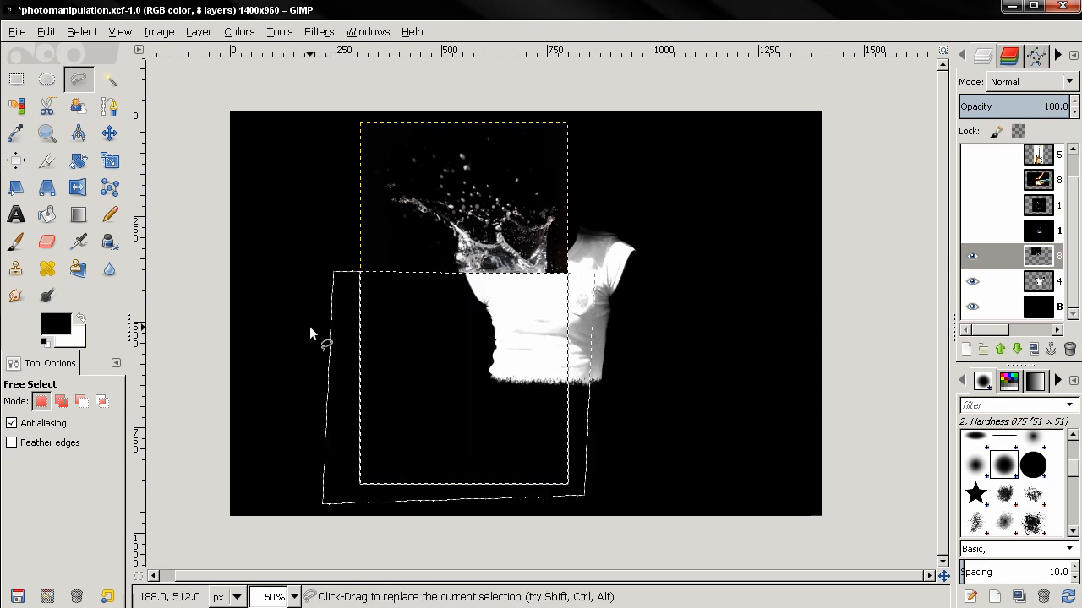
pyautogui.hotkey('ctrl', 'shift', 'a')
# - Remove the black background around the water splash with Fuzzy Select and clear the selection
pyautogui.press('u')
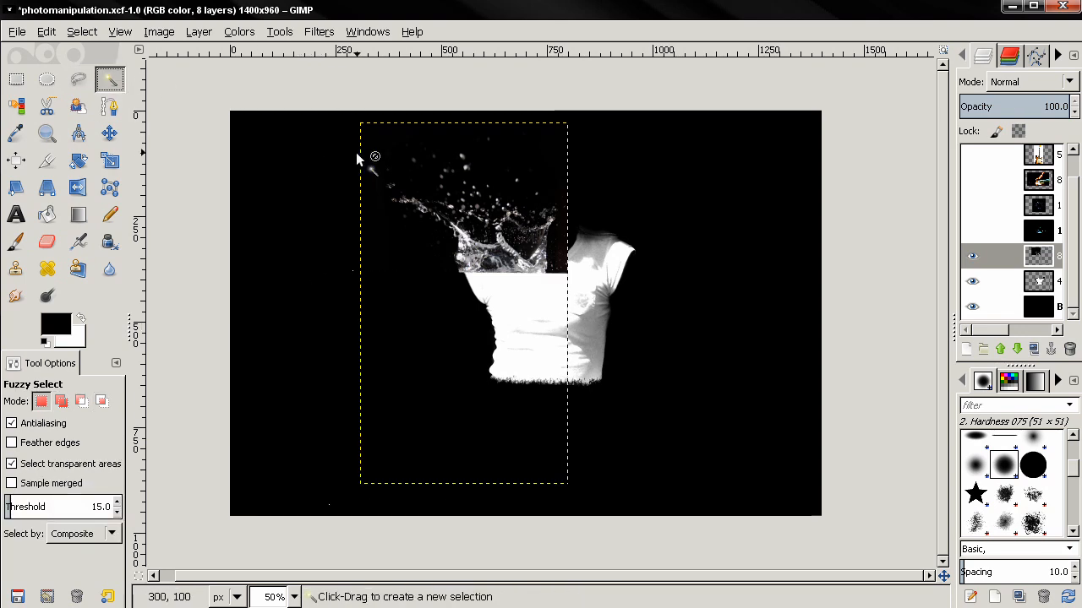
pyautogui.click(363, 155)
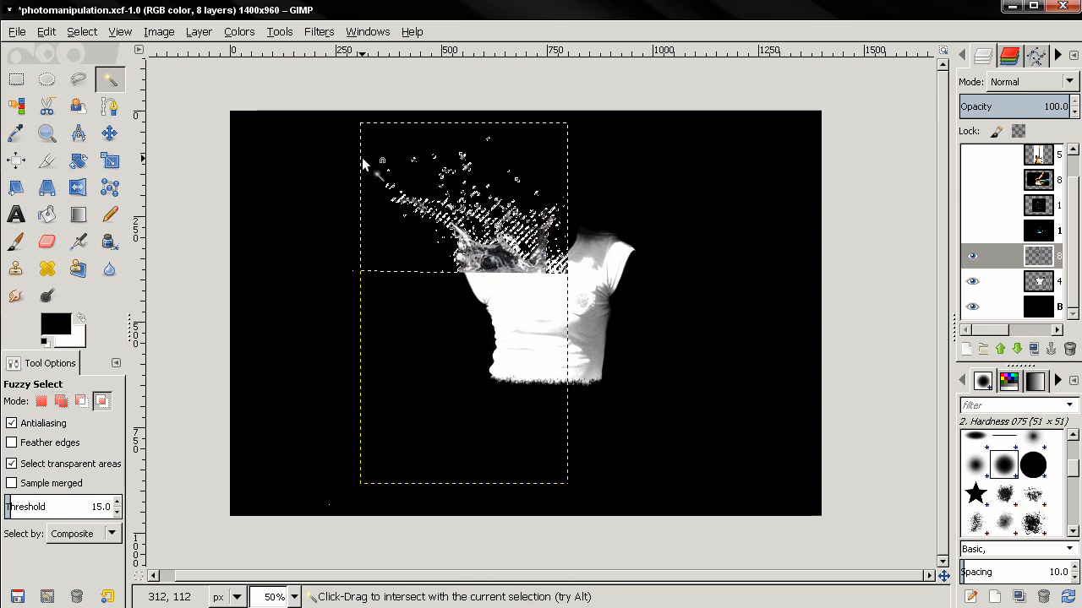
pyautogui.keyDown('ctrl'); pyautogui.keyDown('shift'); pyautogui.click(361, 157); pyautogui.keyUp('shift'); pyautogui.keyUp('ctrl')
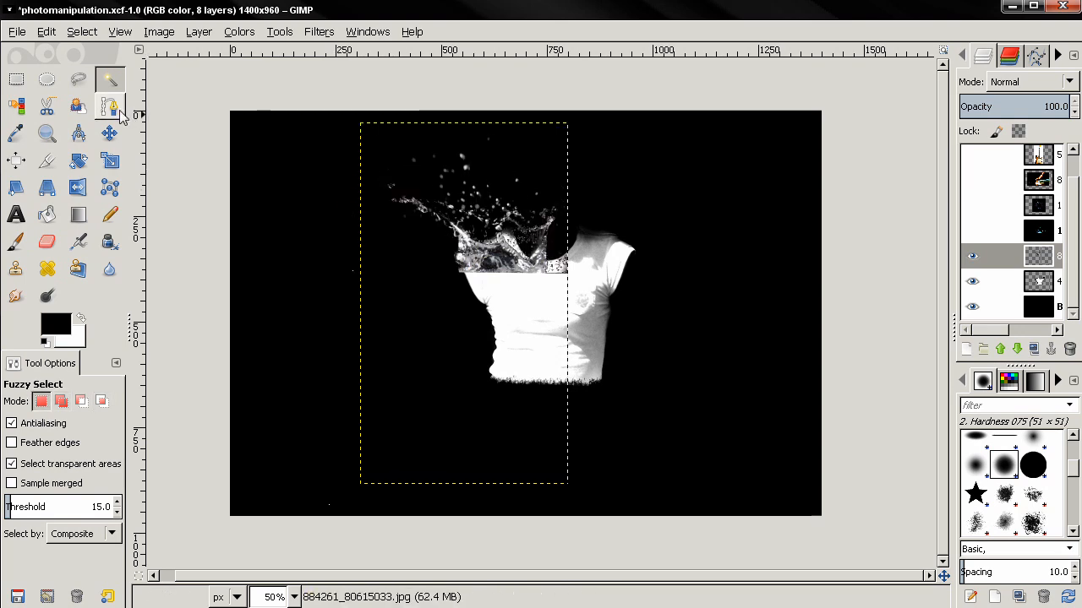
# - Move the isolated water splash over the neck opening of the white shirt
pyautogui.click(109, 133)
pyautogui.moveTo(532, 252); pyautogui.dragTo(560, 246)
pyautogui.scroll(1, 553, 295)
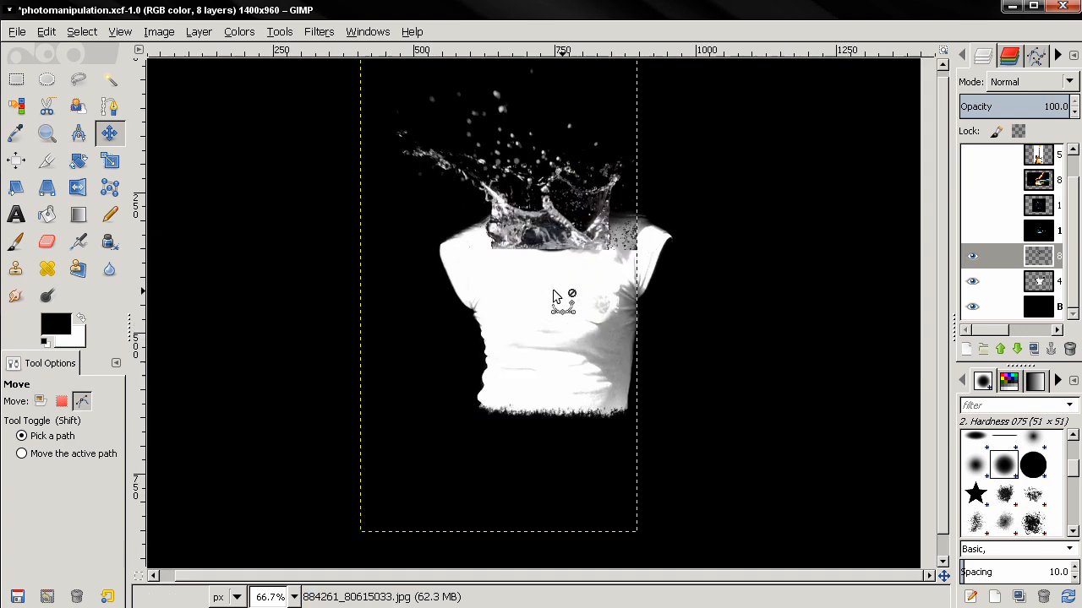
# - Erase the straight lower edge of the neck splash using the Acrylic 02 brush at size 93.93
pyautogui.click(1031, 491)
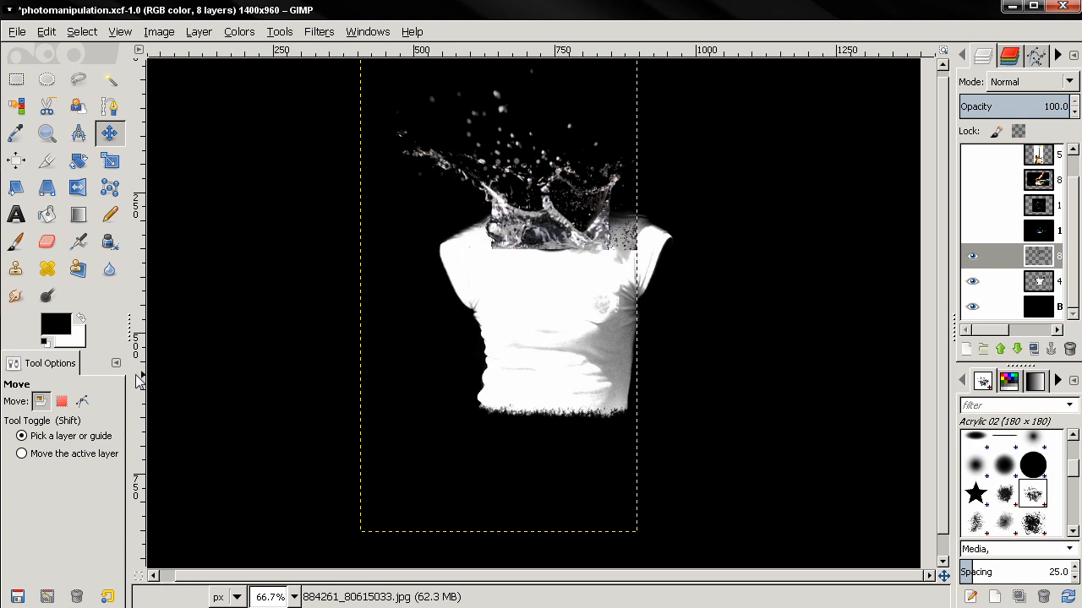
pyautogui.click(47, 242)
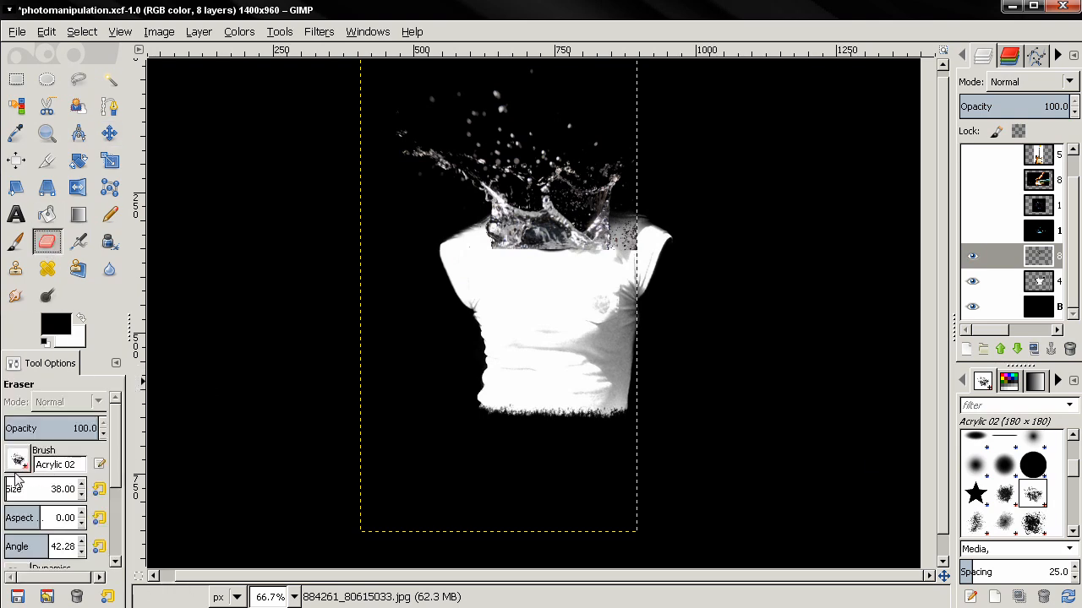
pyautogui.moveTo(7, 489); pyautogui.dragTo(12, 490)
pyautogui.click(627, 245)
pyautogui.moveTo(627, 245); pyautogui.dragTo(618, 264)
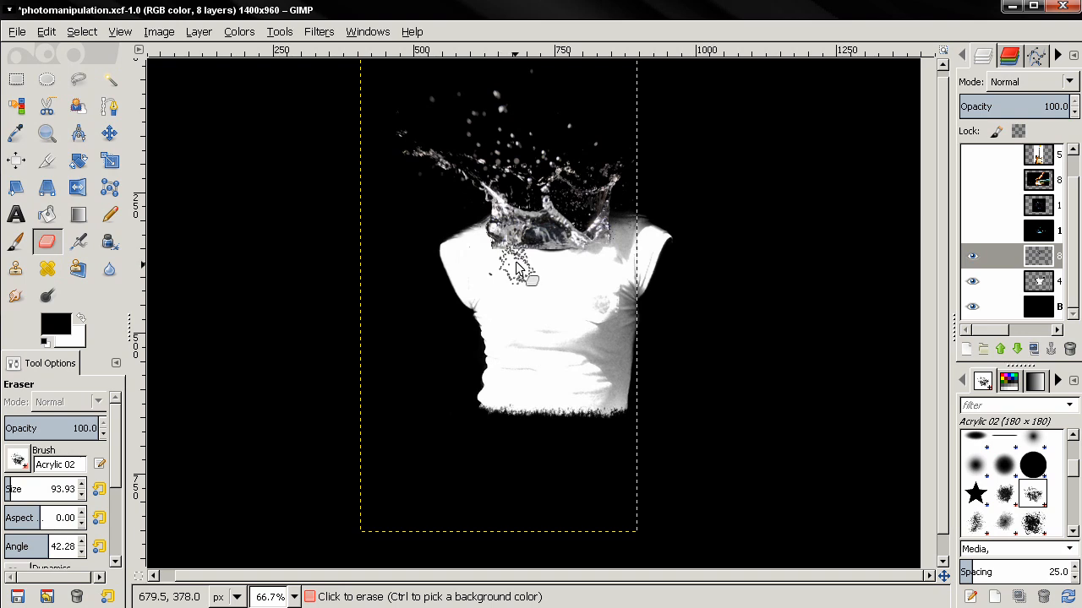
pyautogui.moveTo(502, 257)
pyautogui.mouseDown()
pyautogui.moveTo(488, 245)
pyautogui.moveTo(533, 262)
pyautogui.moveTo(616, 252)
pyautogui.mouseUp()
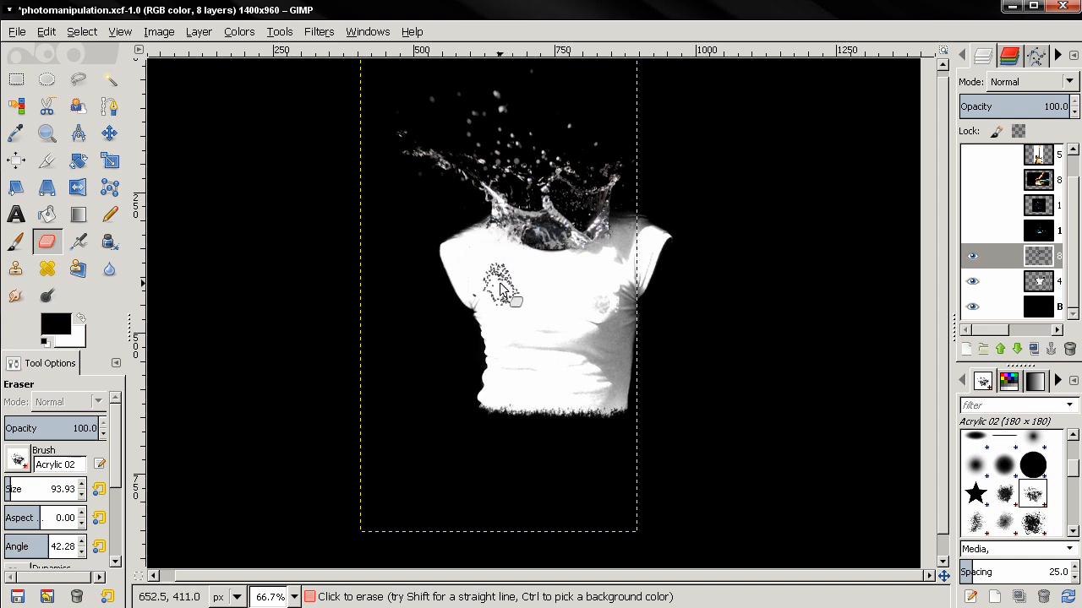
# - Reposition the trimmed splash so its base sits inside the shirt's neckline
pyautogui.click(123, 138)
pyautogui.moveTo(534, 207); pyautogui.dragTo(554, 218)
pyautogui.scroll(1, 498, 241)
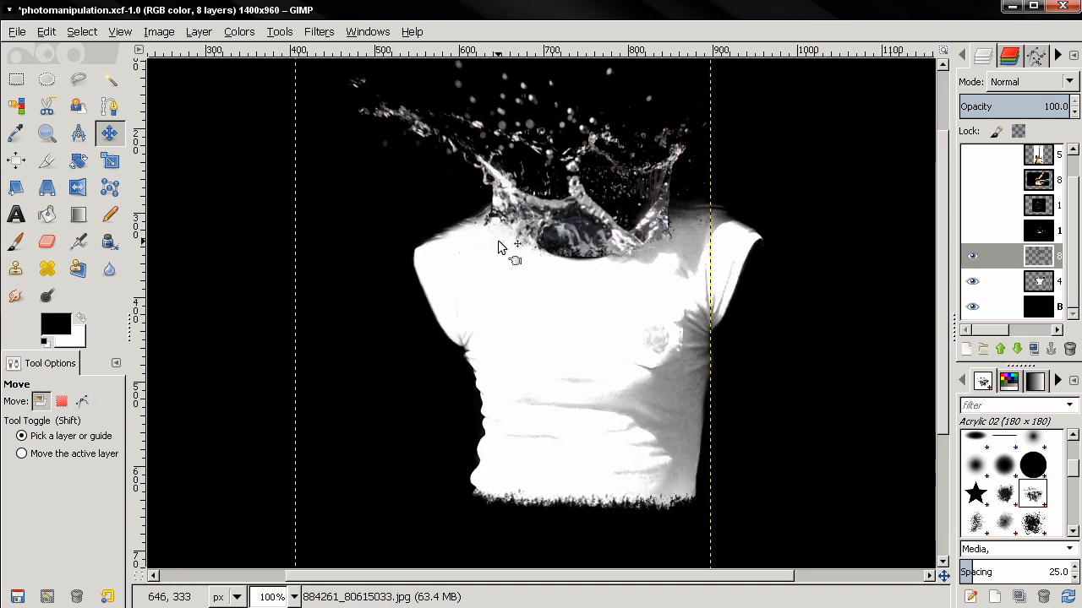
pyautogui.scroll(-1, 507, 247)
pyautogui.scroll(1, 511, 254)
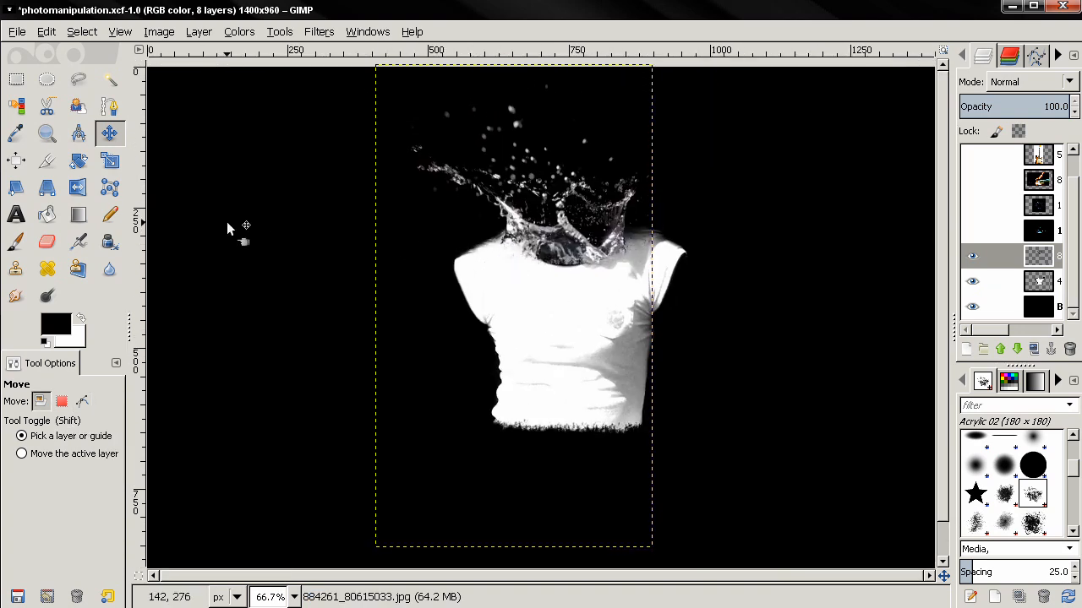
# - Nudge the neck splash slightly and erase the leftover water overlapping the shirt beside the collar with the Acrylic 02 eraser
pyautogui.click(46, 242)
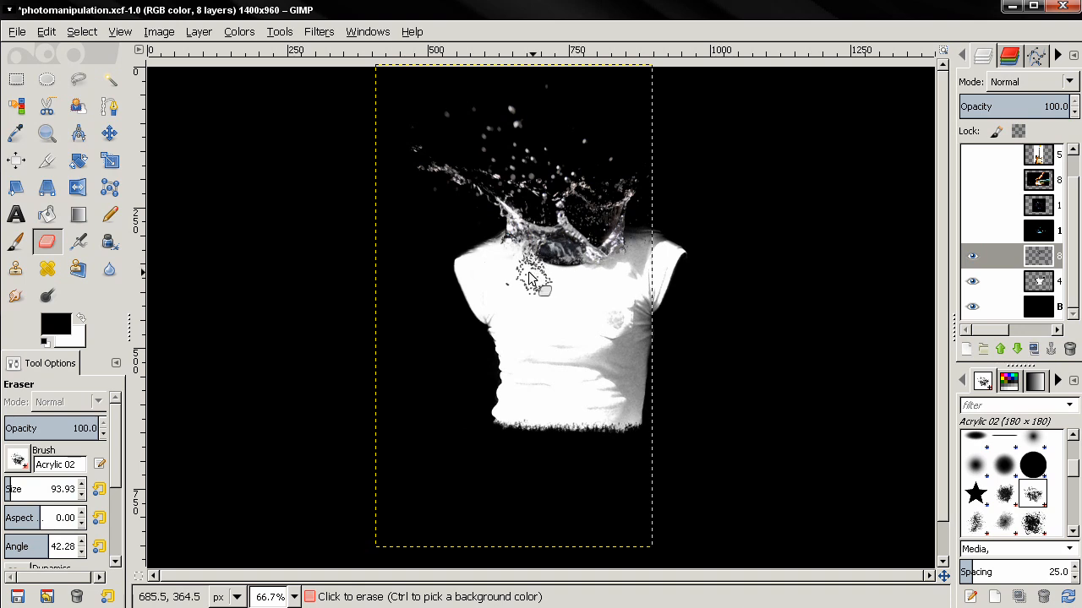
pyautogui.click(109, 133)
pyautogui.moveTo(566, 238); pyautogui.dragTo(566, 238)
pyautogui.click(46, 242)
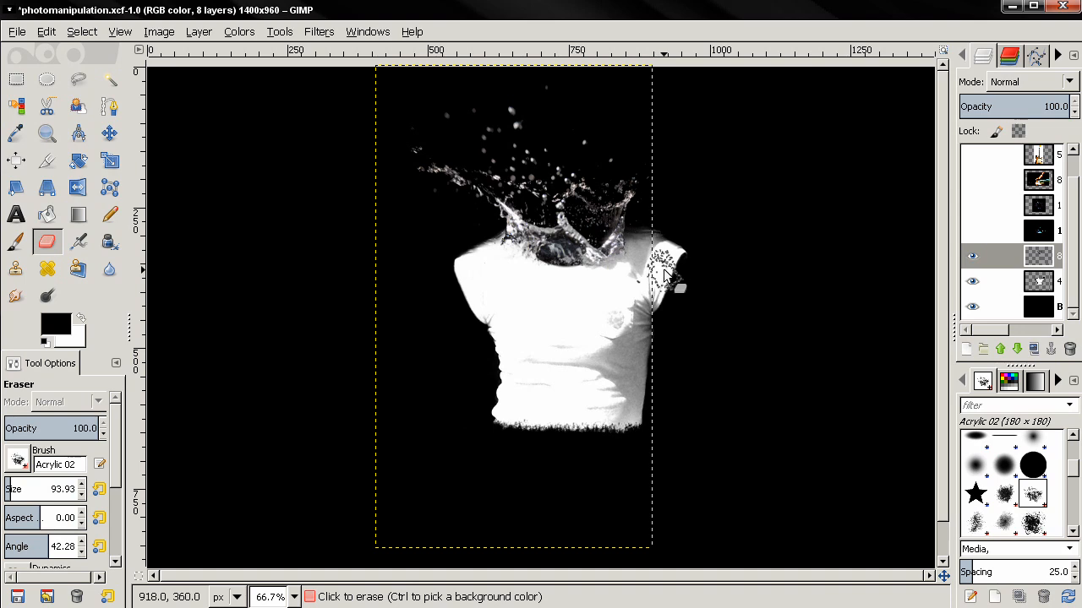
pyautogui.click(499, 281)
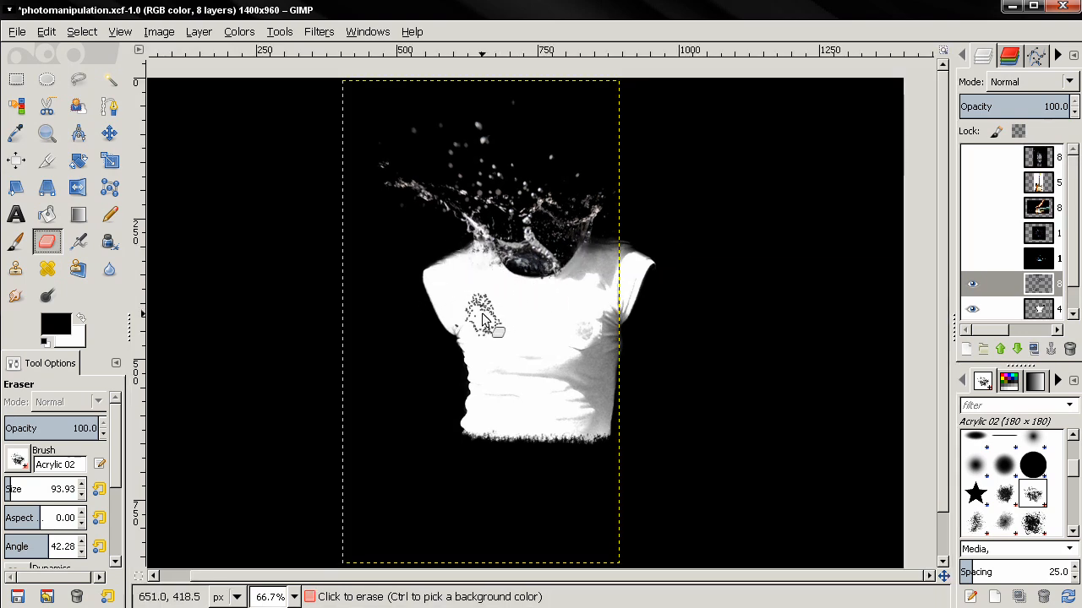
# - Show the blue splash layer 1374771_15738283.jpg, make it active and add an alpha channel to it
pyautogui.click(997, 259)
pyautogui.click(972, 261)
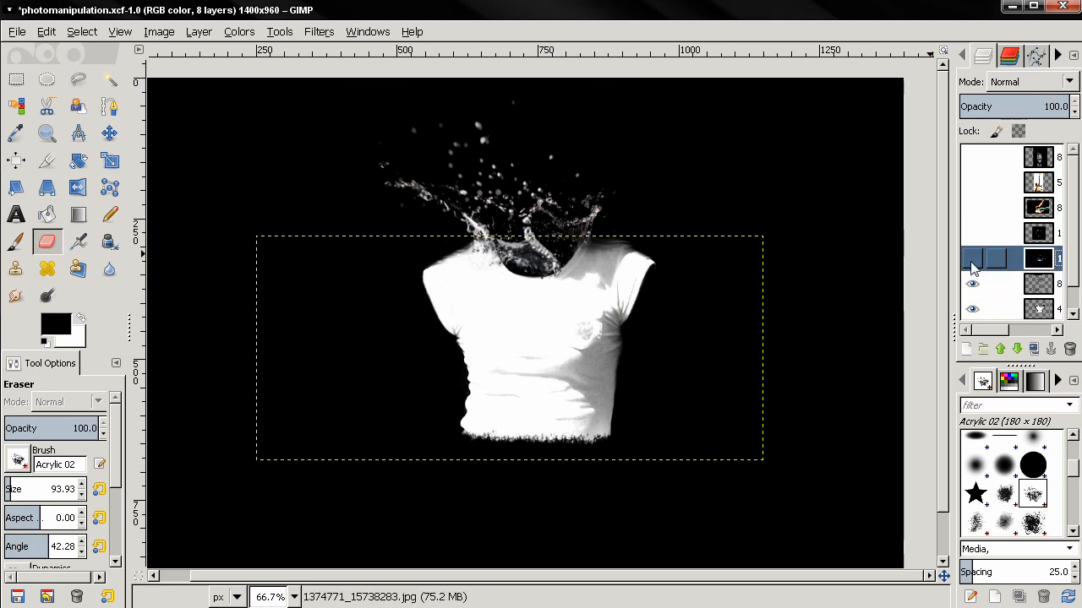
pyautogui.rightClick(1042, 265)
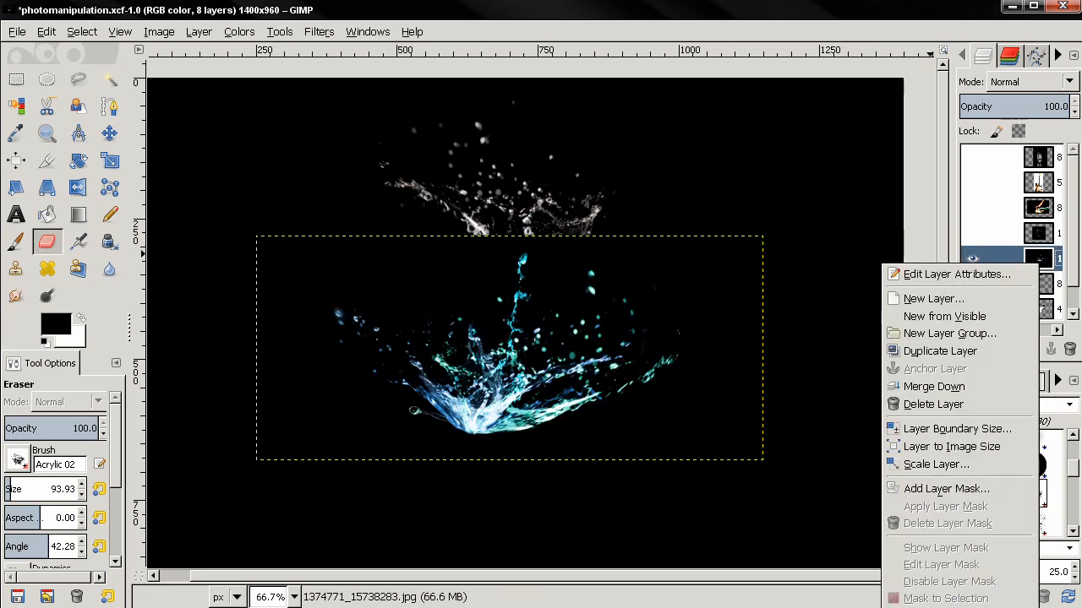
pyautogui.press('Escape')
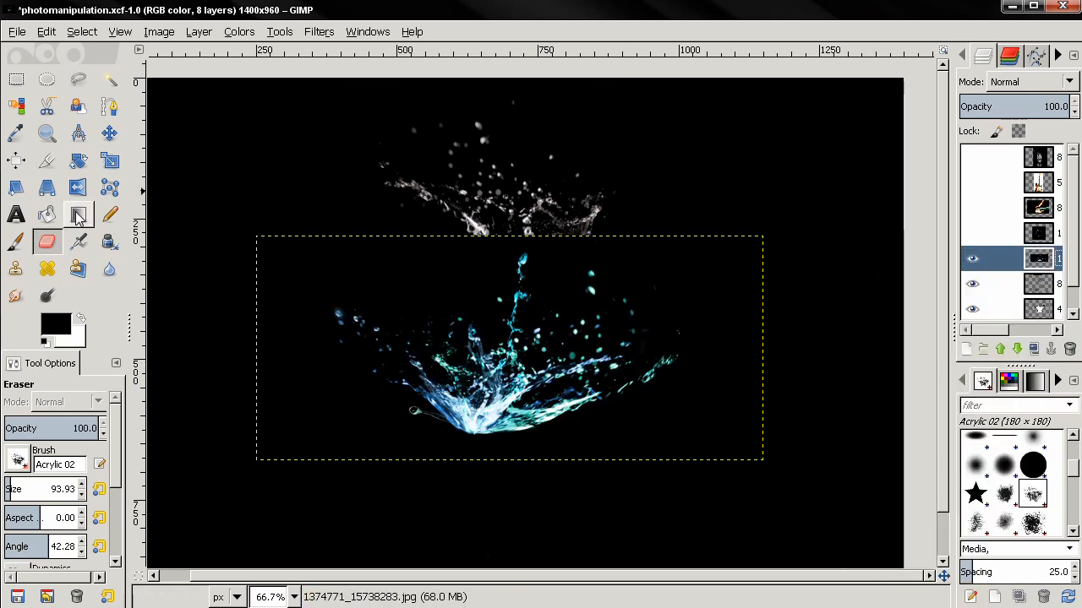
# - Remove the black background around the blue splash with Fuzzy Select and clear the selection
pyautogui.click(110, 79)
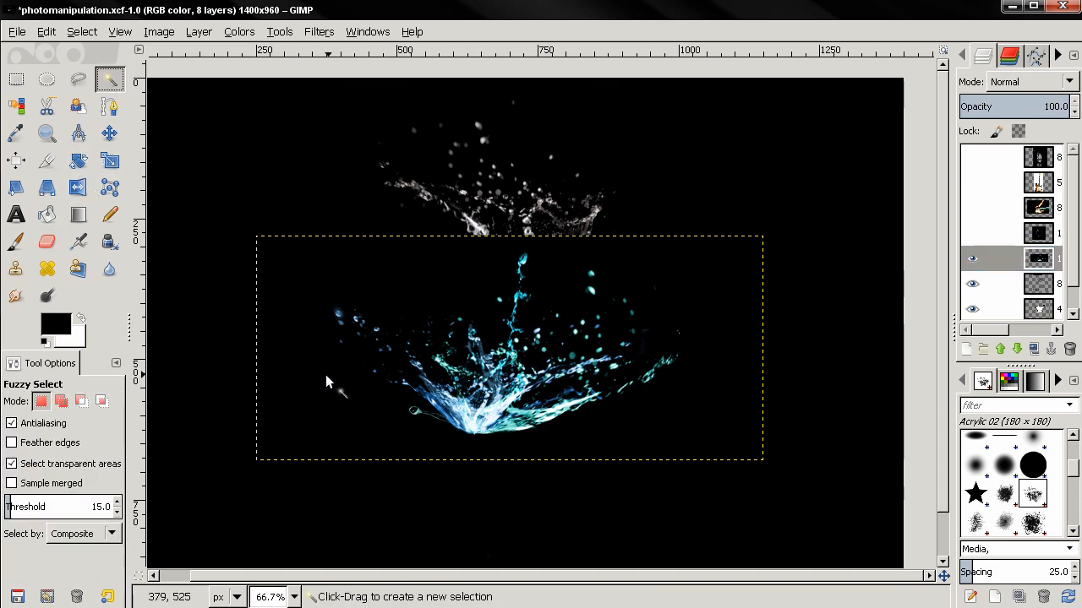
pyautogui.click(319, 381)
pyautogui.press('Delete')
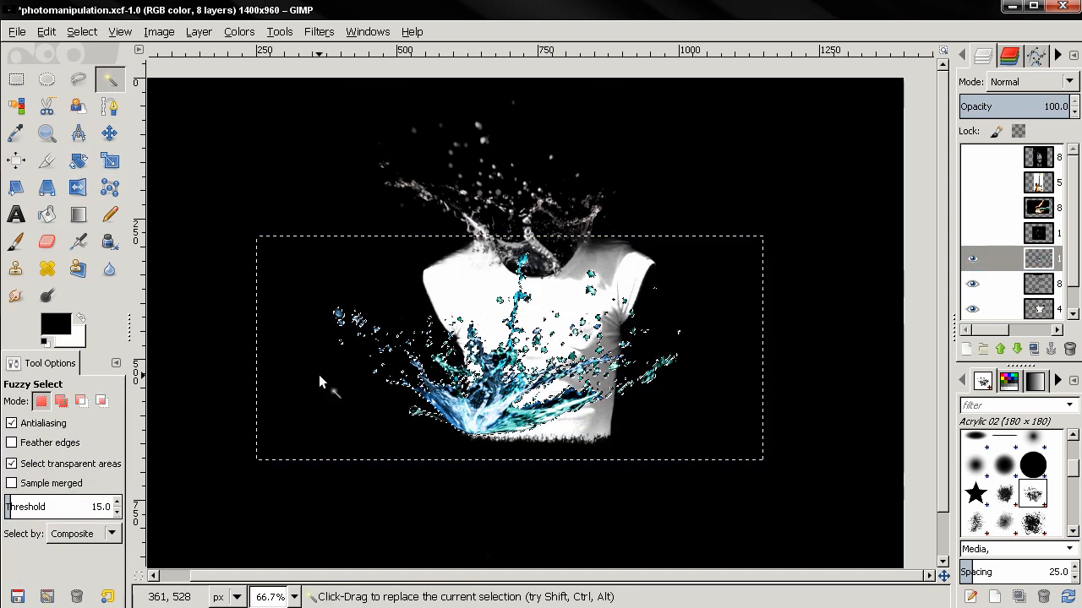
pyautogui.hotkey('ctrl', 'shift', 'a')
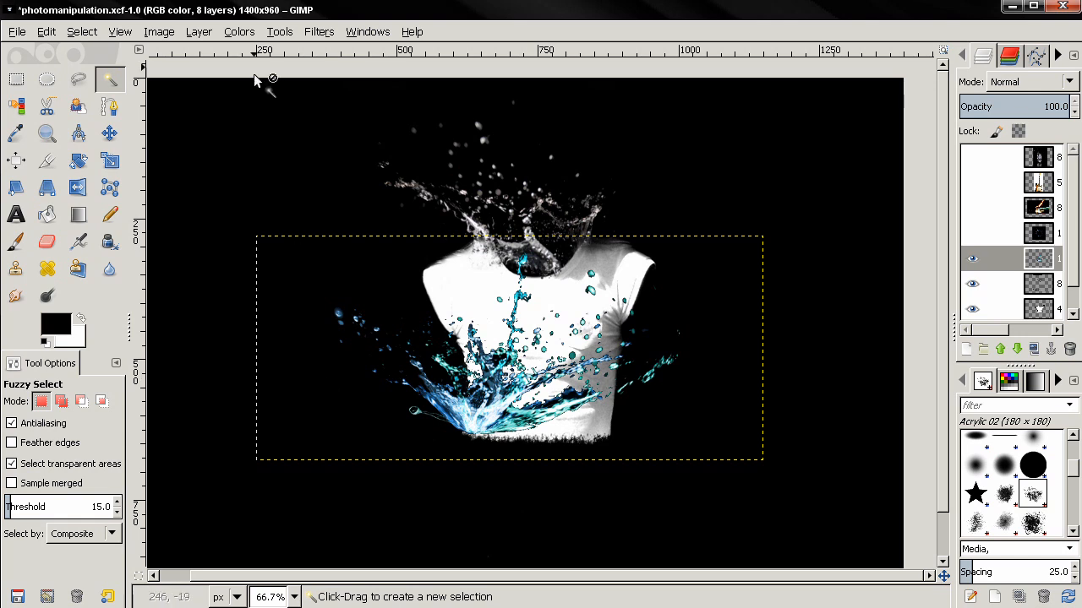
# - Desaturate the blue splash layer with the shade of gray based on Luminosity
pyautogui.click(245, 32)
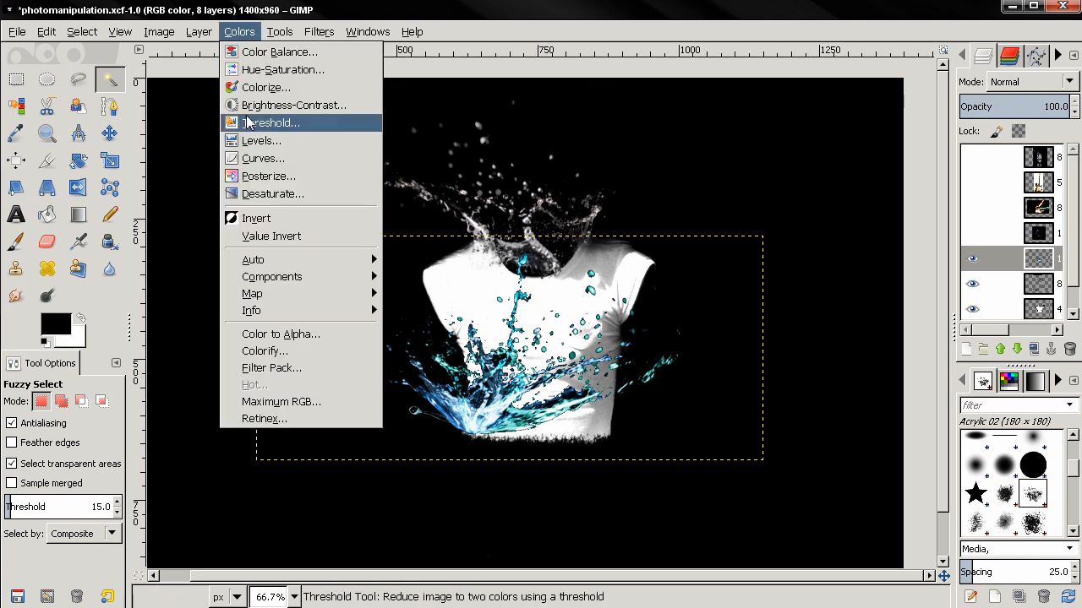
pyautogui.click(272, 194)
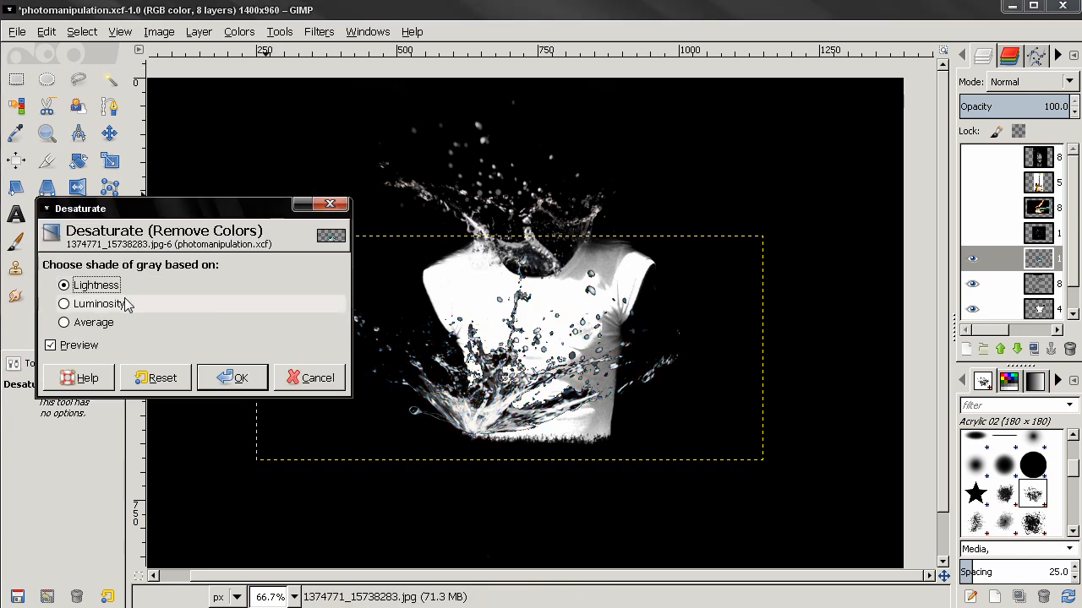
pyautogui.click(125, 304)
pyautogui.click(95, 345)
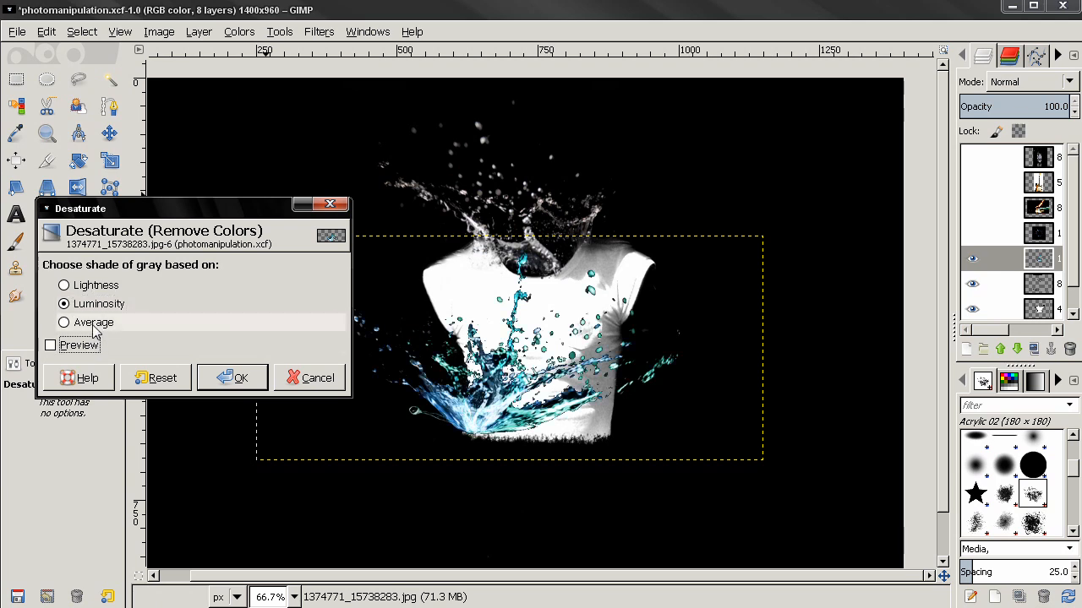
pyautogui.click(88, 345)
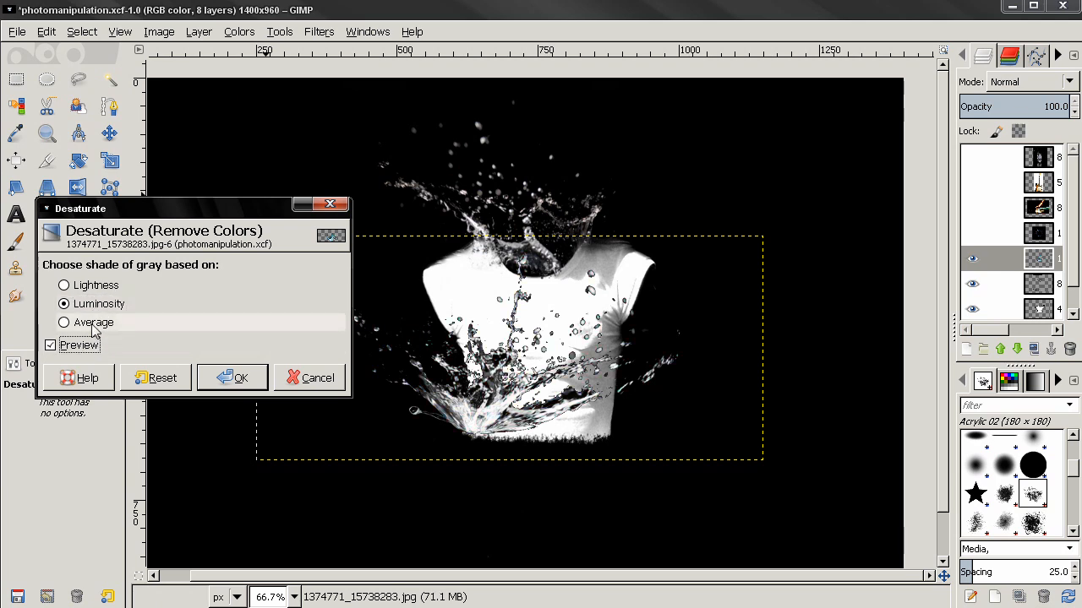
pyautogui.click(249, 379)
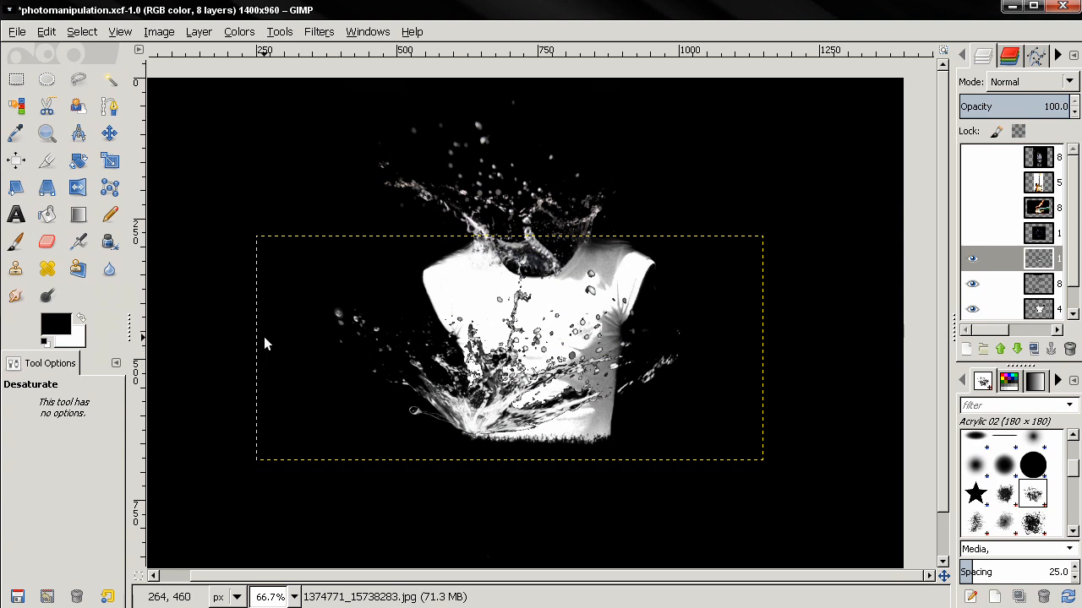
# - Scale the desaturated splash layer down to 795 × 353 px
pyautogui.click(110, 163)
pyautogui.click(519, 380)
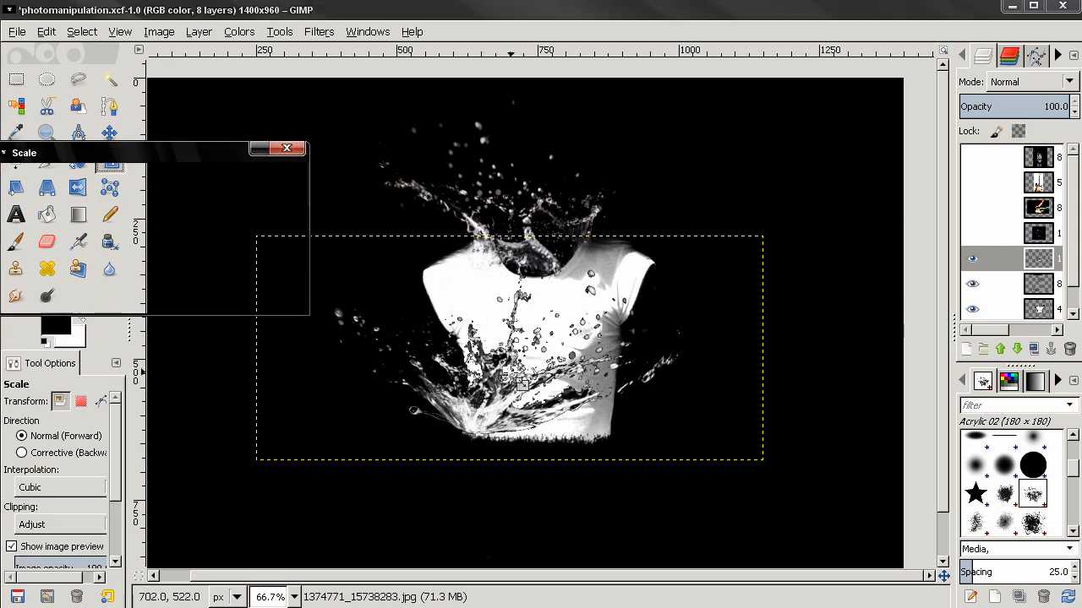
pyautogui.moveTo(779, 459); pyautogui.dragTo(732, 439)
pyautogui.click(207, 294)
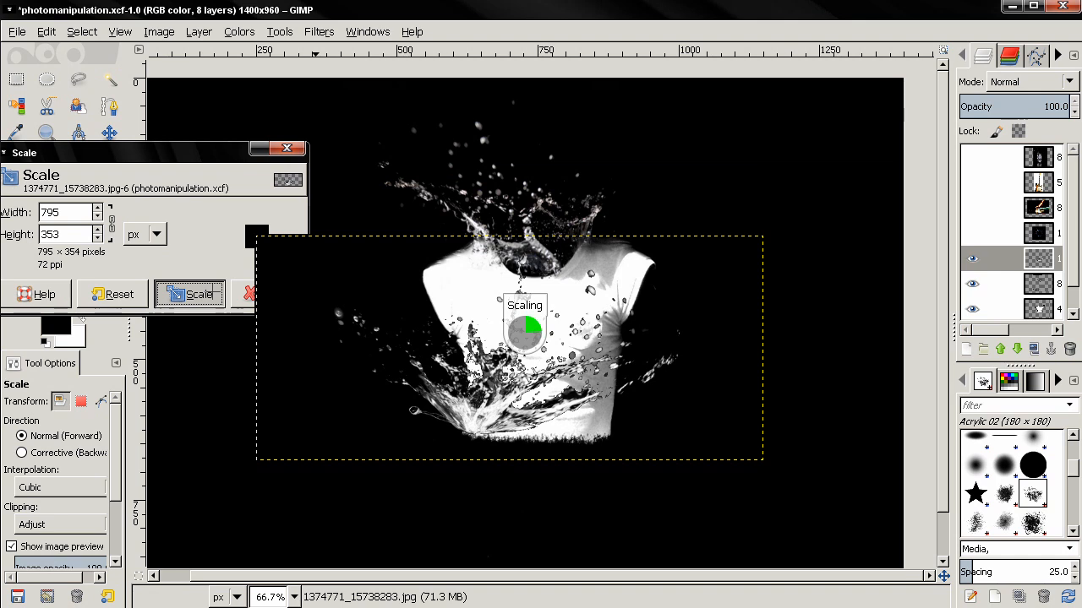
# - Rotate the desaturated splash by 119.35 degrees and place it at the opening of the shirt's right-hand sleeve
pyautogui.click(78, 160)
pyautogui.moveTo(367, 340); pyautogui.dragTo(467, 264)
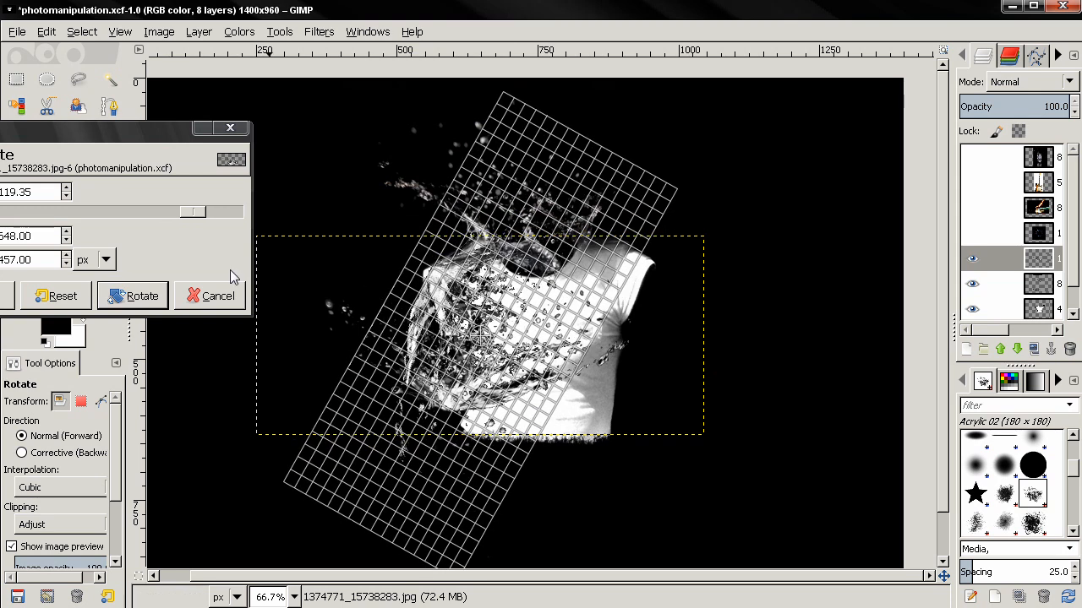
pyautogui.click(133, 296)
pyautogui.press('m')
pyautogui.moveTo(446, 287); pyautogui.dragTo(650, 281)
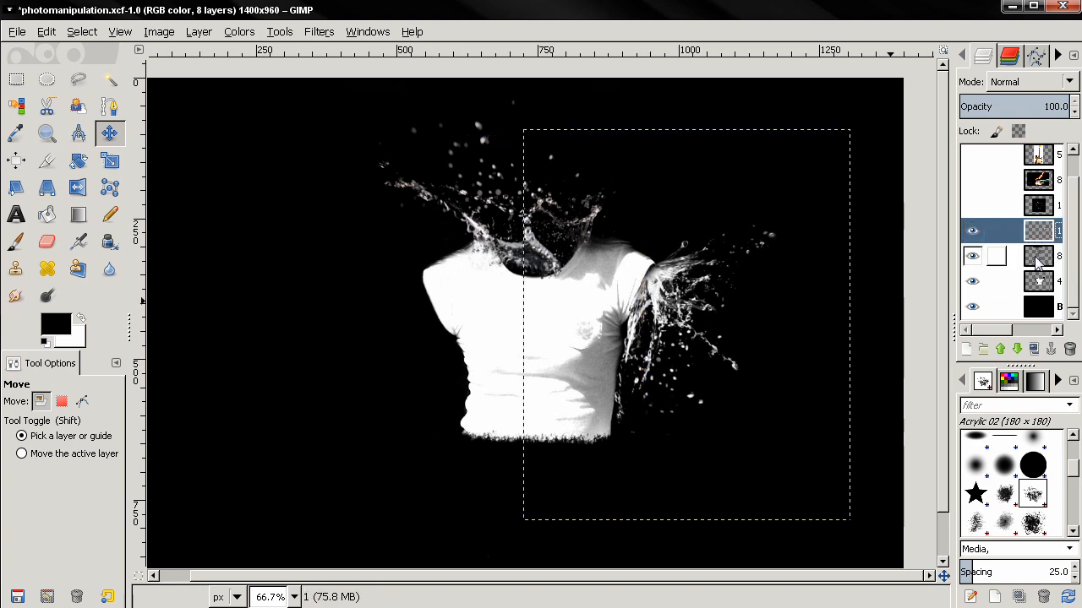
pyautogui.click(1038, 308)
pyautogui.press('-')
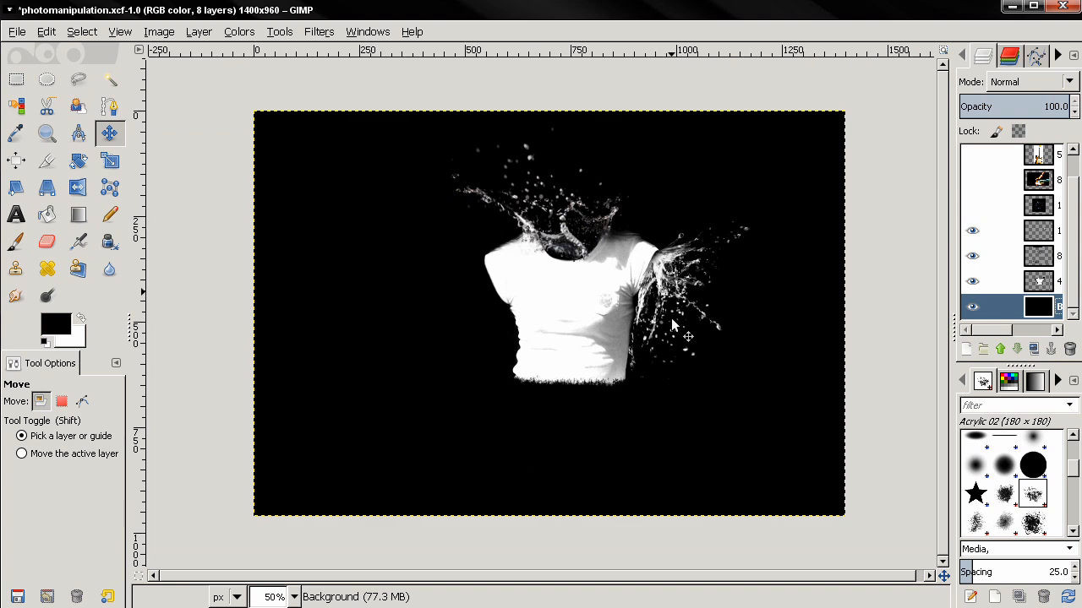
pyautogui.press('+')
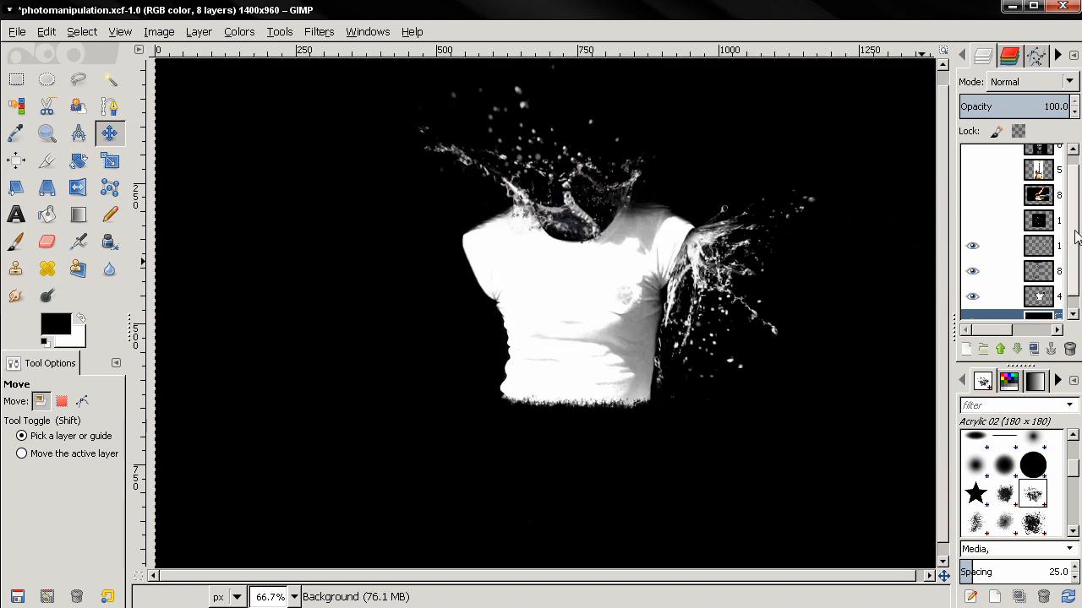
# - Move the glass splash layer 884260_47915322.jpg from the top of the stack to directly above the shirt layer and show it
pyautogui.scroll(2, 1067, 254)
pyautogui.click(1015, 161)
pyautogui.click(972, 159)
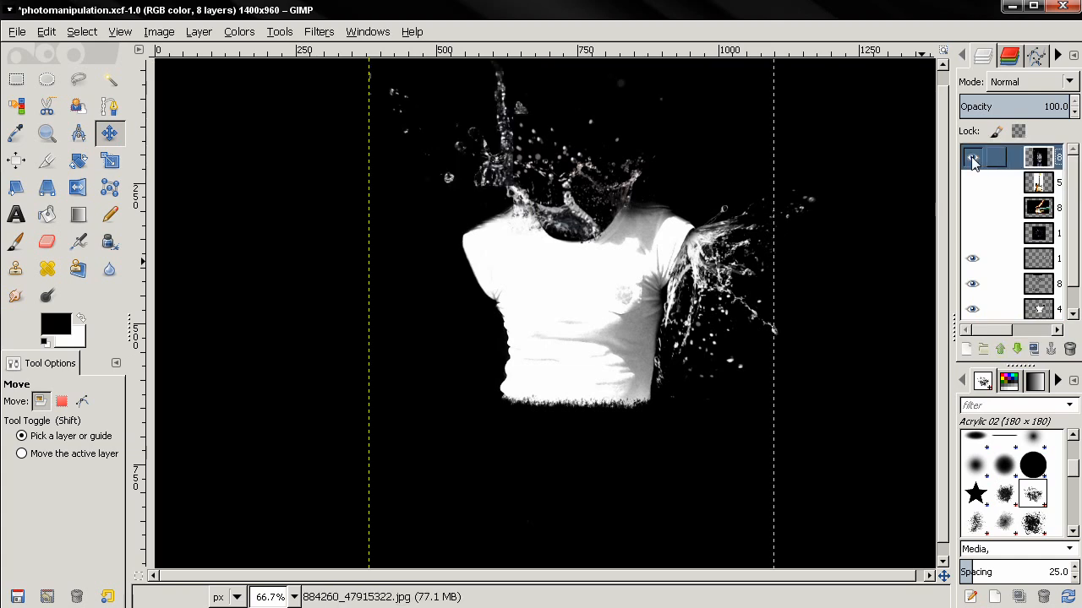
pyautogui.click(972, 160)
pyautogui.moveTo(1046, 161); pyautogui.dragTo(1044, 289)
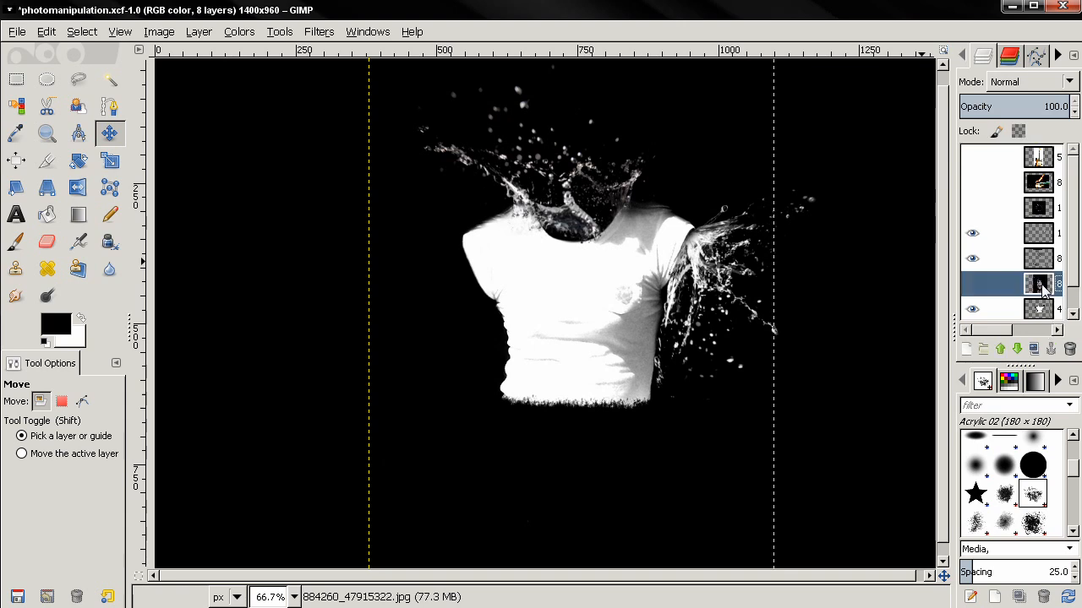
pyautogui.click(972, 284)
pyautogui.press('-')
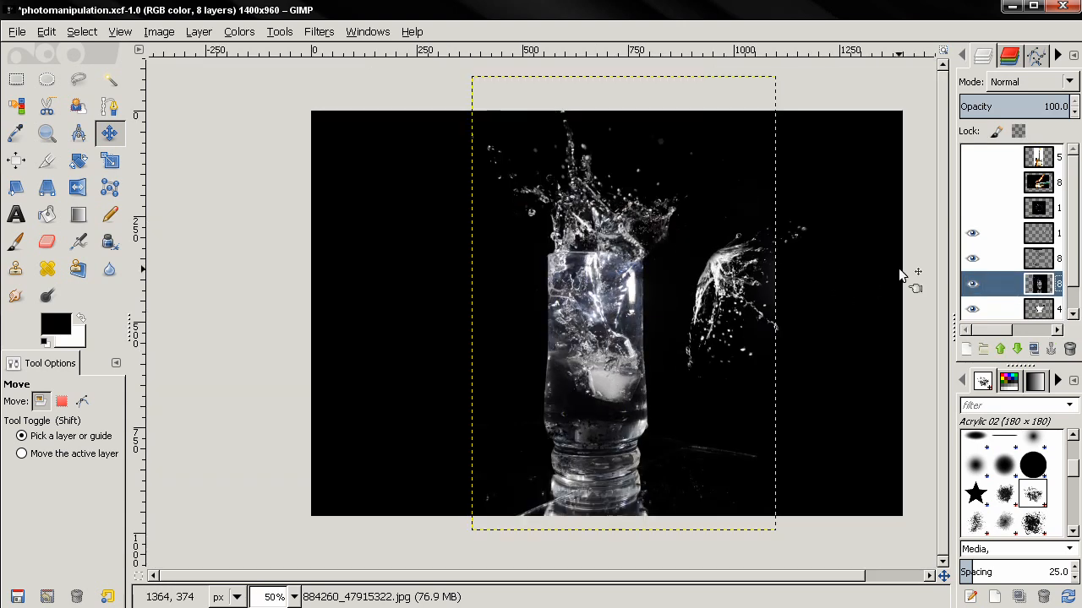
# - Scale the glass splash layer down to 394 × 588 px
pyautogui.rightClick(1035, 284)
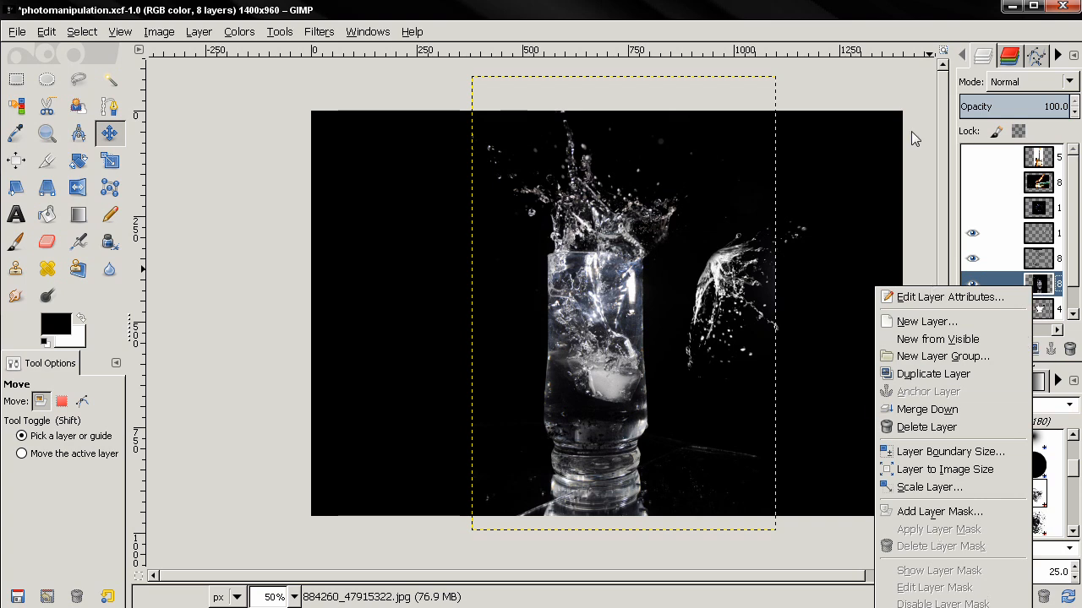
pyautogui.click(882, 33)
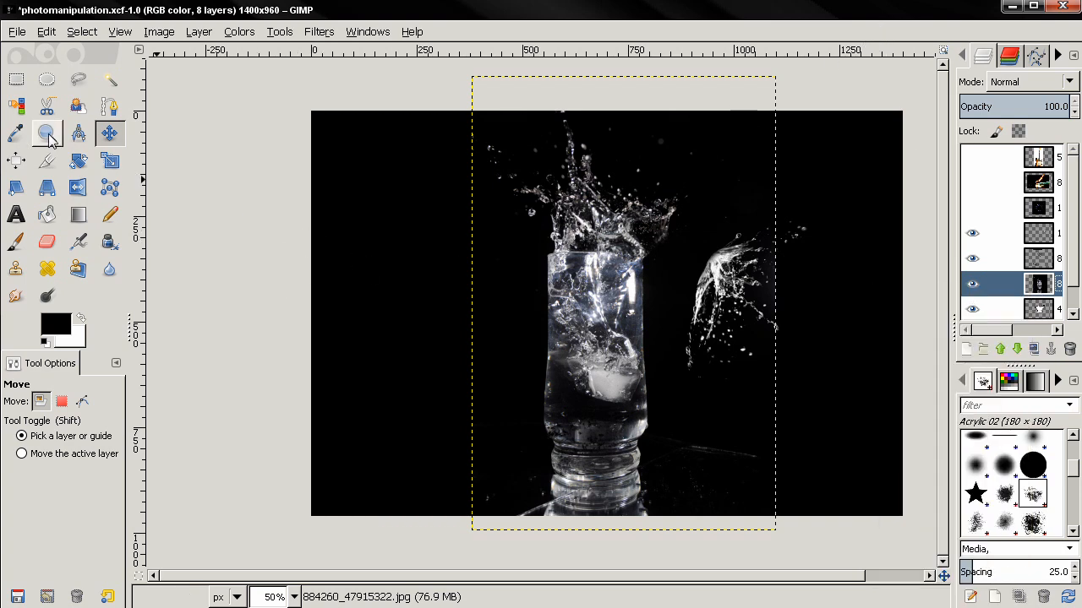
pyautogui.click(110, 161)
pyautogui.click(631, 439)
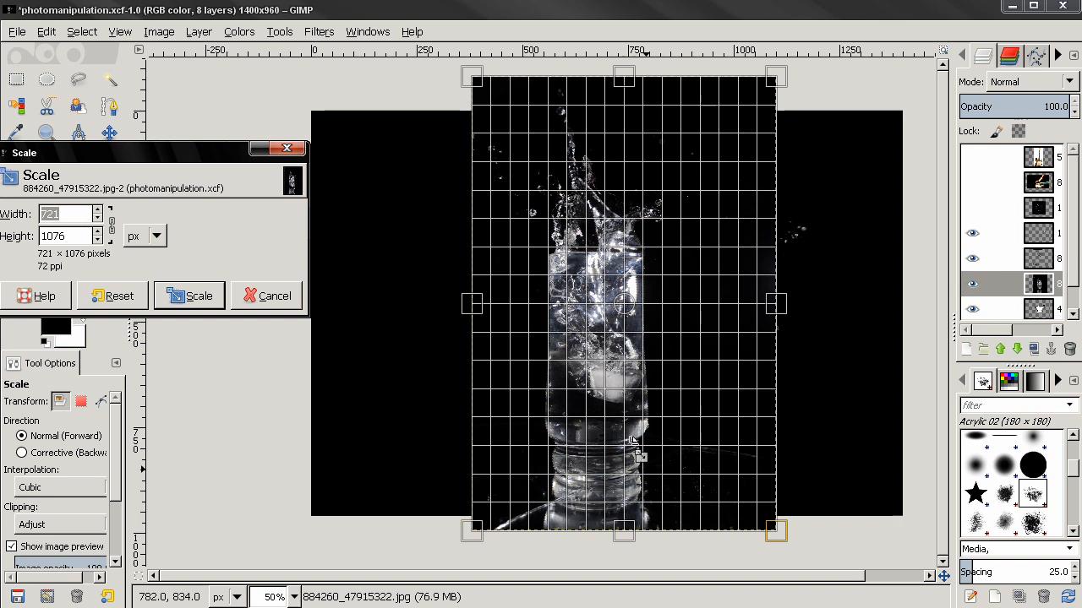
pyautogui.moveTo(770, 531); pyautogui.dragTo(625, 327)
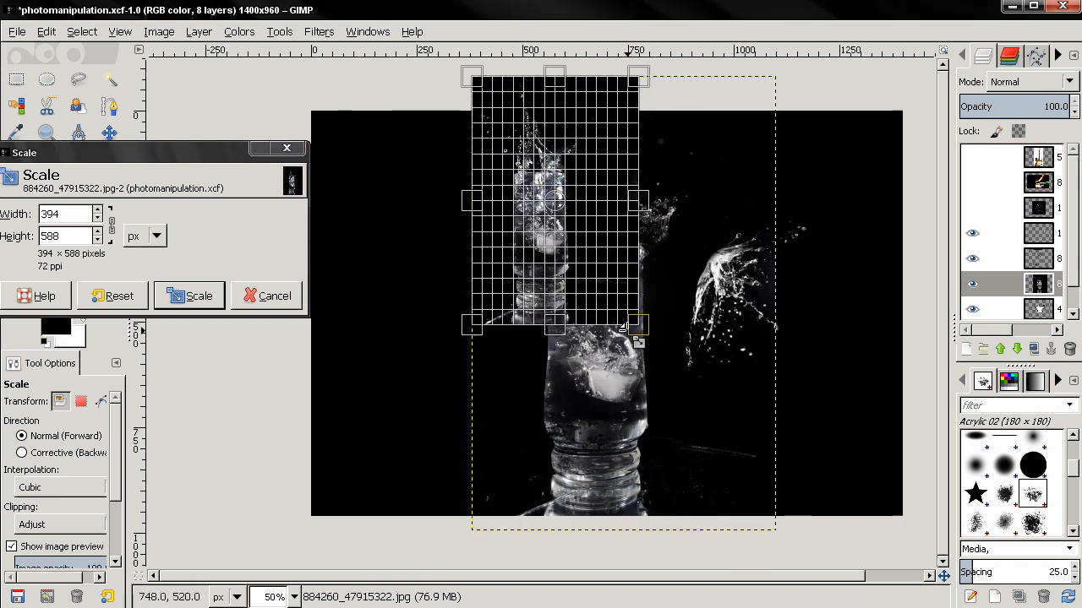
pyautogui.click(189, 296)
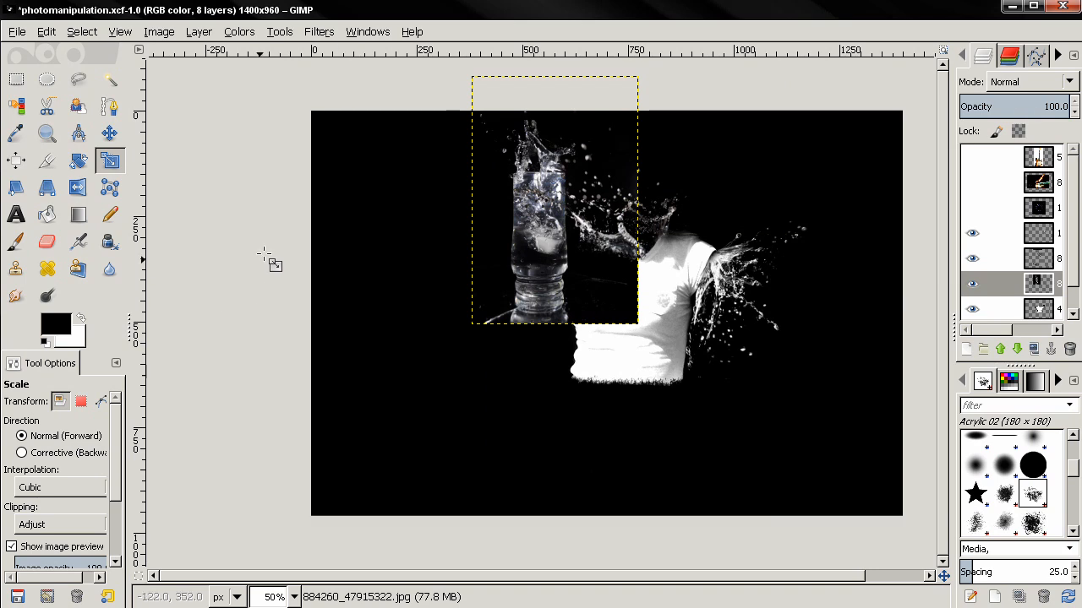
# - Outline the glass body with a polygonal free selection, delete it from the glass splash layer, and clear the selection
pyautogui.click(78, 78)
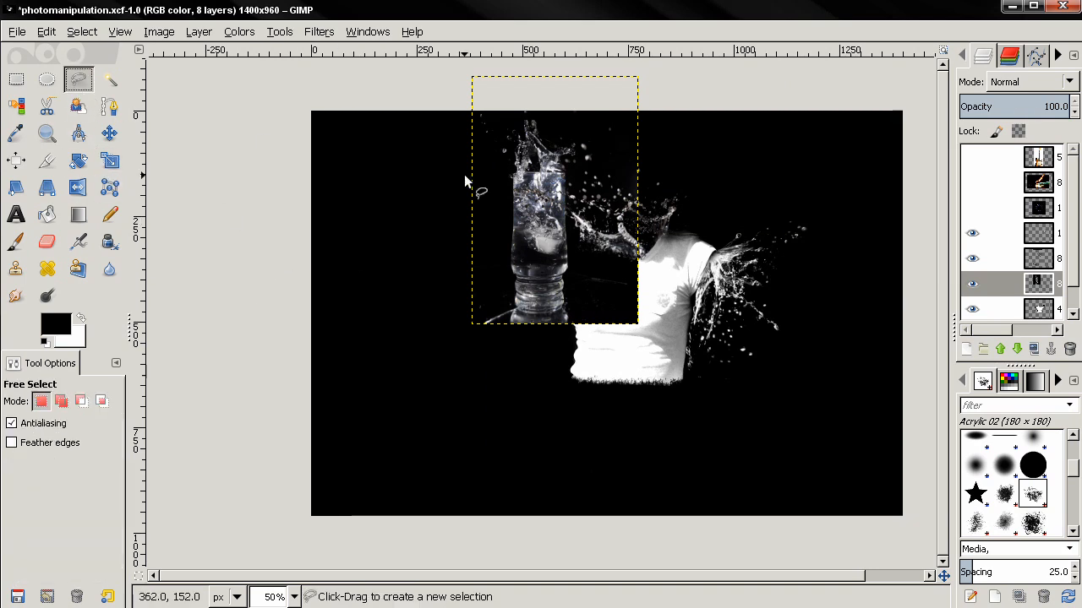
pyautogui.click(465, 173)
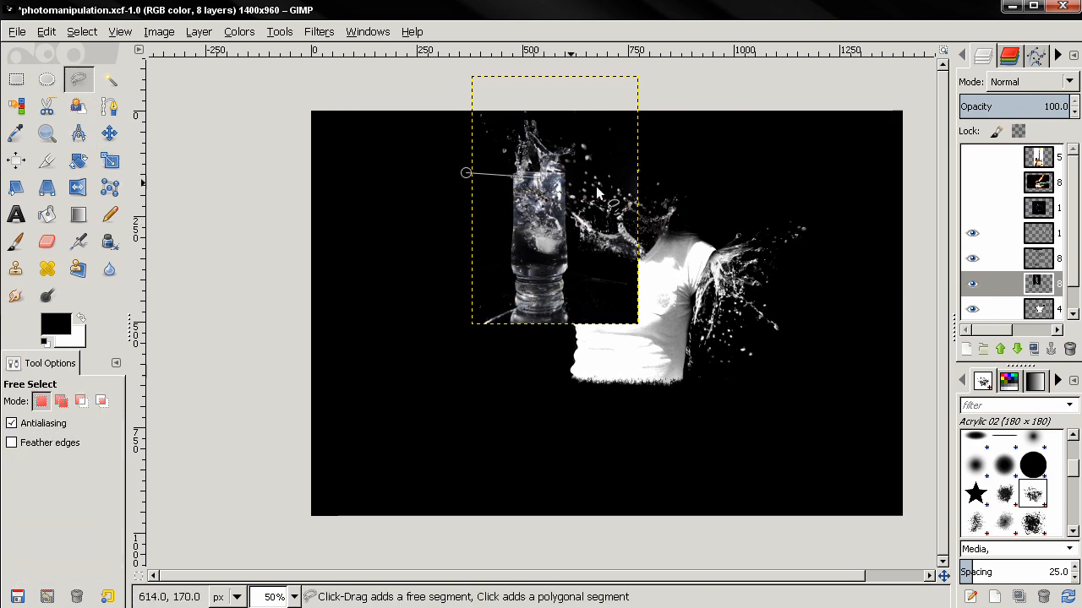
pyautogui.click(652, 172)
pyautogui.click(669, 350)
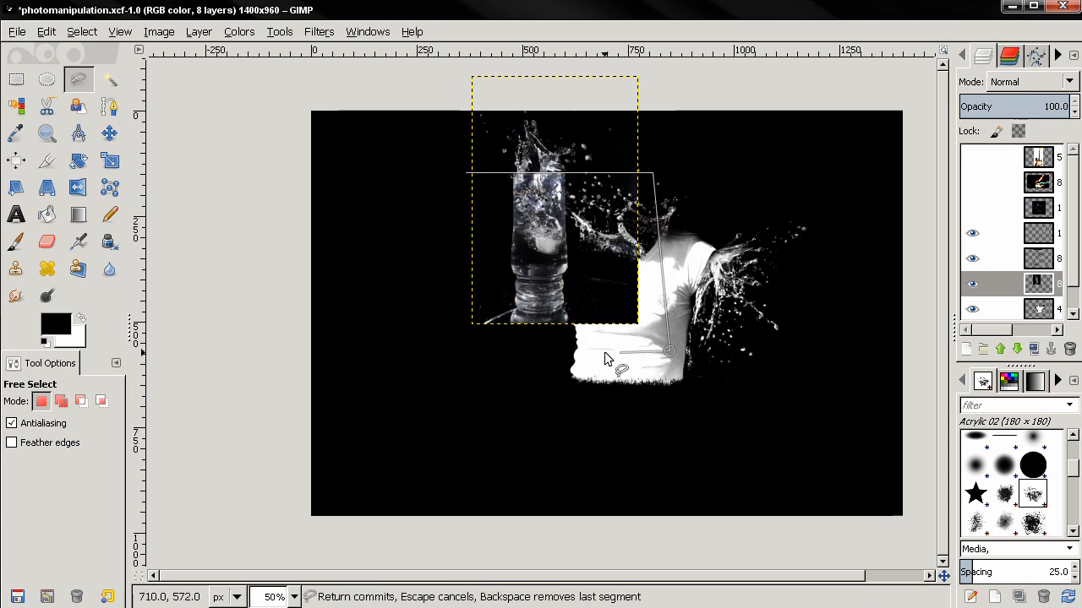
pyautogui.click(454, 347)
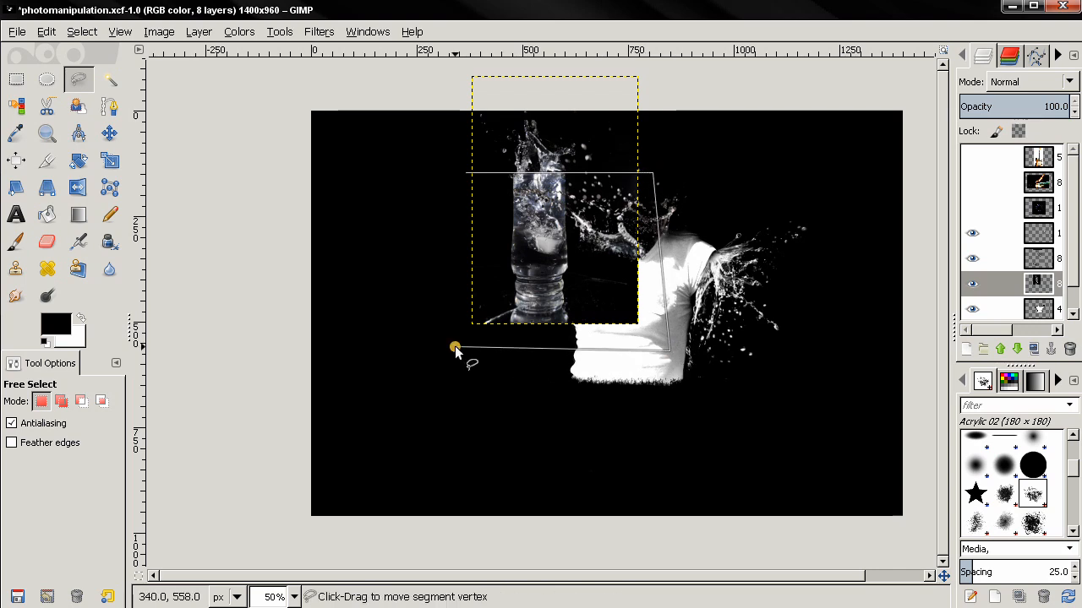
pyautogui.click(464, 173)
pyautogui.press('Delete')
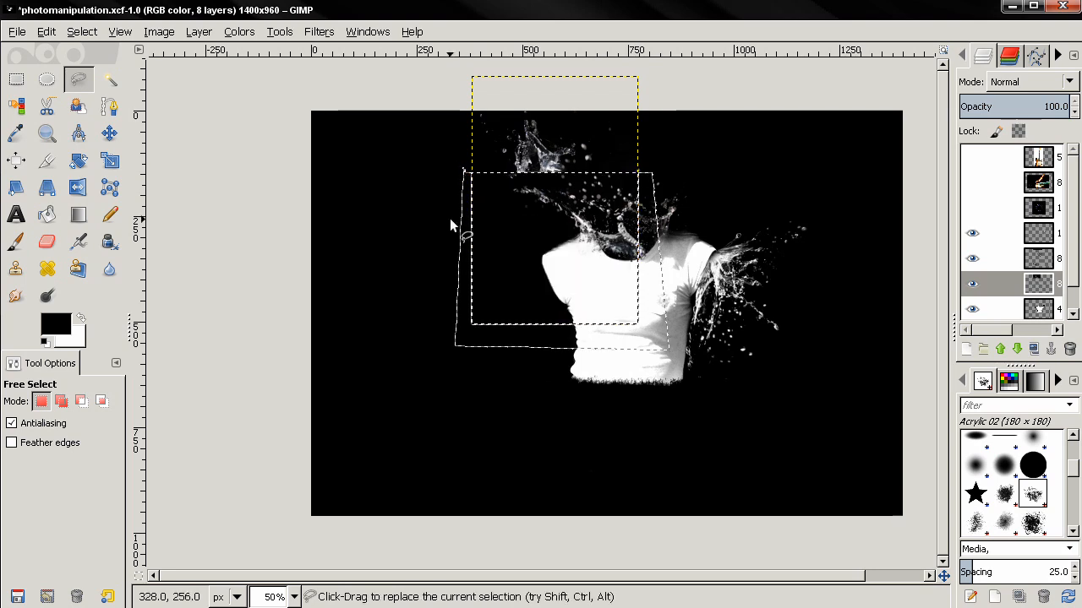
pyautogui.hotkey('ctrl', 'shift', 'a')
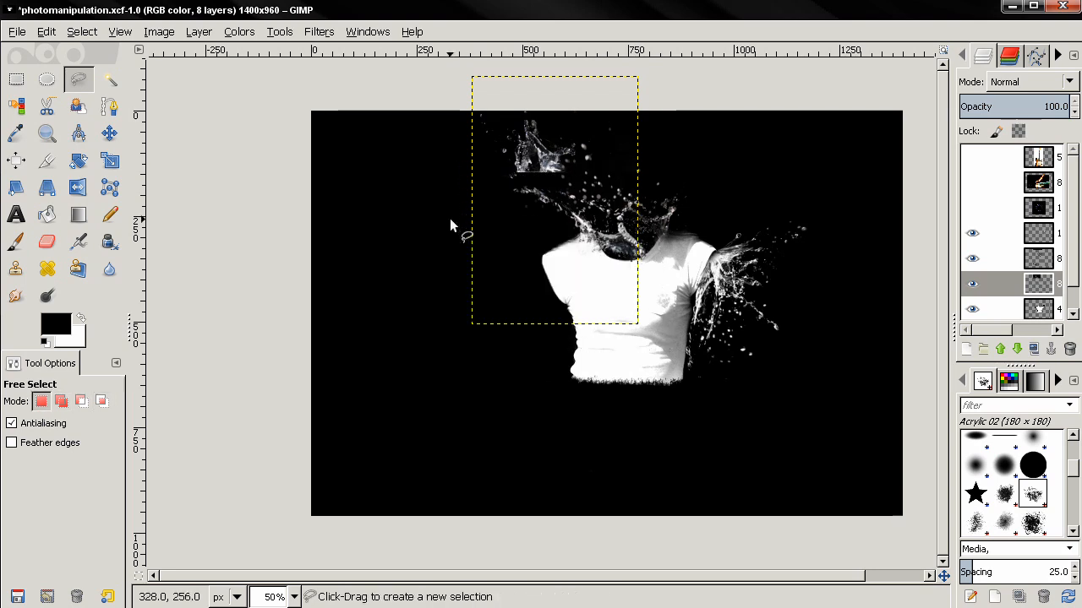
# - Rotate the remaining glass splash by -116.07 degrees and place it at the opening of the shirt's left-hand sleeve
pyautogui.press('m')
pyautogui.moveTo(545, 154); pyautogui.dragTo(532, 282)
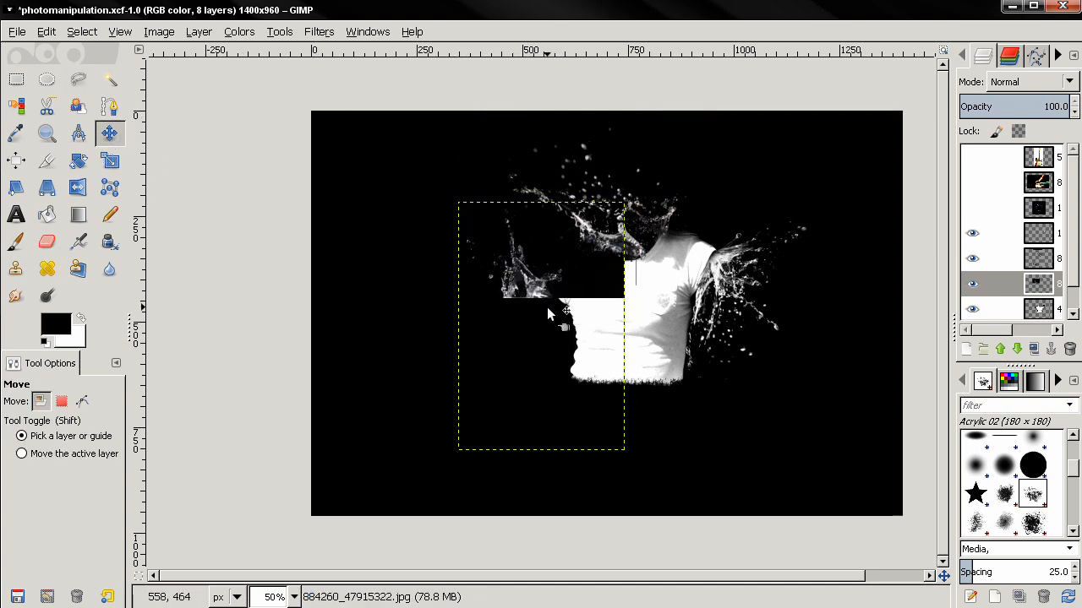
pyautogui.click(78, 161)
pyautogui.moveTo(450, 254); pyautogui.dragTo(459, 405)
pyautogui.click(135, 298)
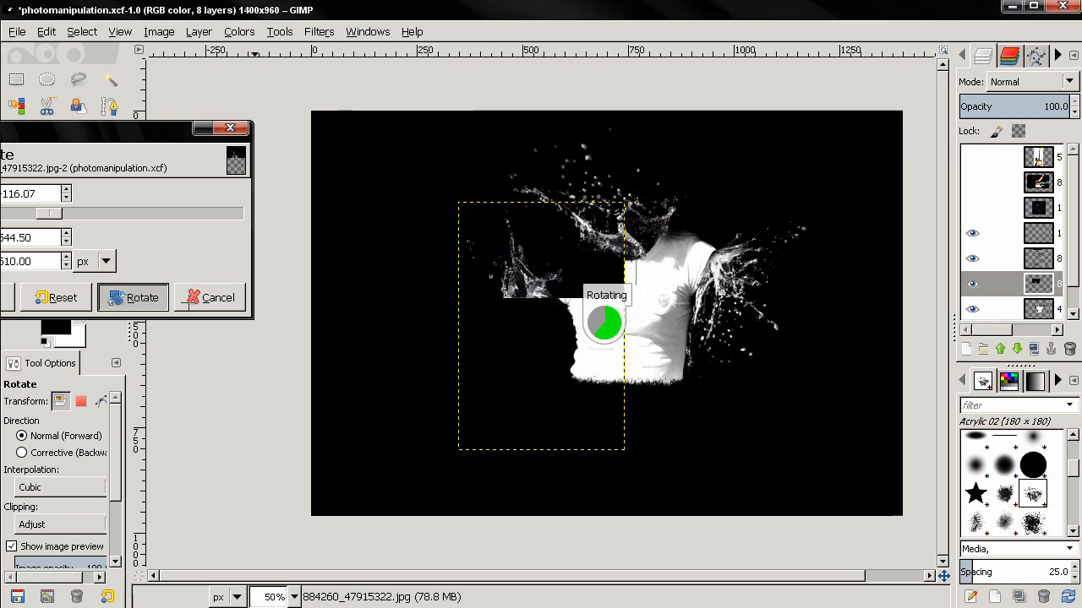
pyautogui.click(109, 135)
pyautogui.moveTo(513, 372); pyautogui.dragTo(544, 298)
# - Move the rotated splash layer below the shirt layer and fine-tune the splash's position against the left-hand sleeve opening
pyautogui.moveTo(1042, 293)
pyautogui.mouseDown()
pyautogui.moveTo(1042, 304)
pyautogui.moveTo(1038, 294)
pyautogui.mouseUp()
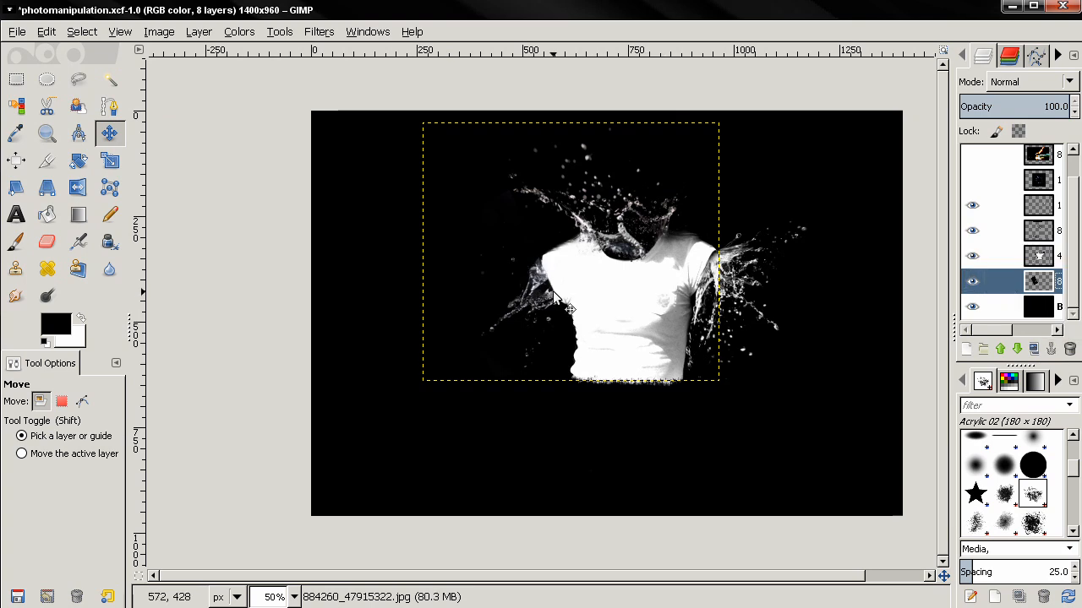
pyautogui.scroll(1, 553, 292)
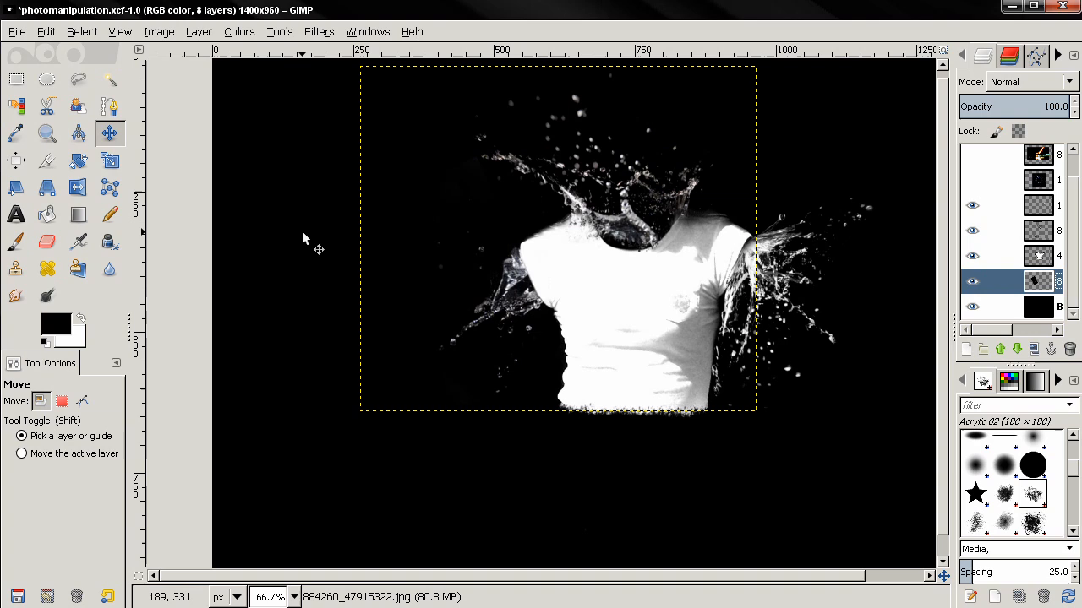
pyautogui.moveTo(516, 293); pyautogui.dragTo(518, 302)
pyautogui.keyDown('ctrl'); pyautogui.scroll(-1, 560, 342); pyautogui.keyUp('ctrl')
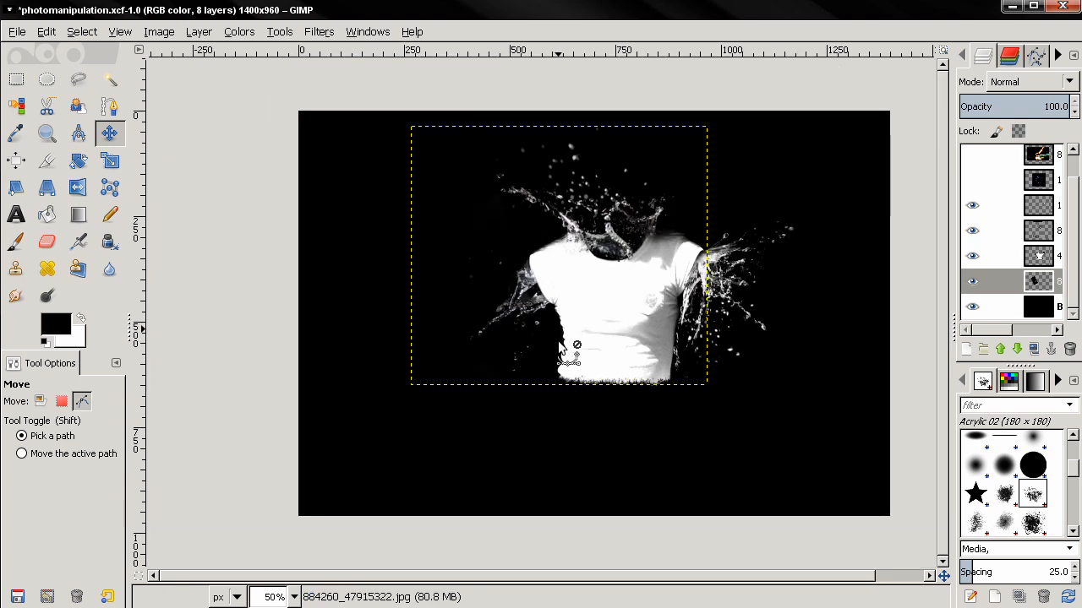
pyautogui.keyDown('ctrl'); pyautogui.scroll(1, 570, 344); pyautogui.keyUp('ctrl')
pyautogui.moveTo(777, 247); pyautogui.dragTo(714, 282)
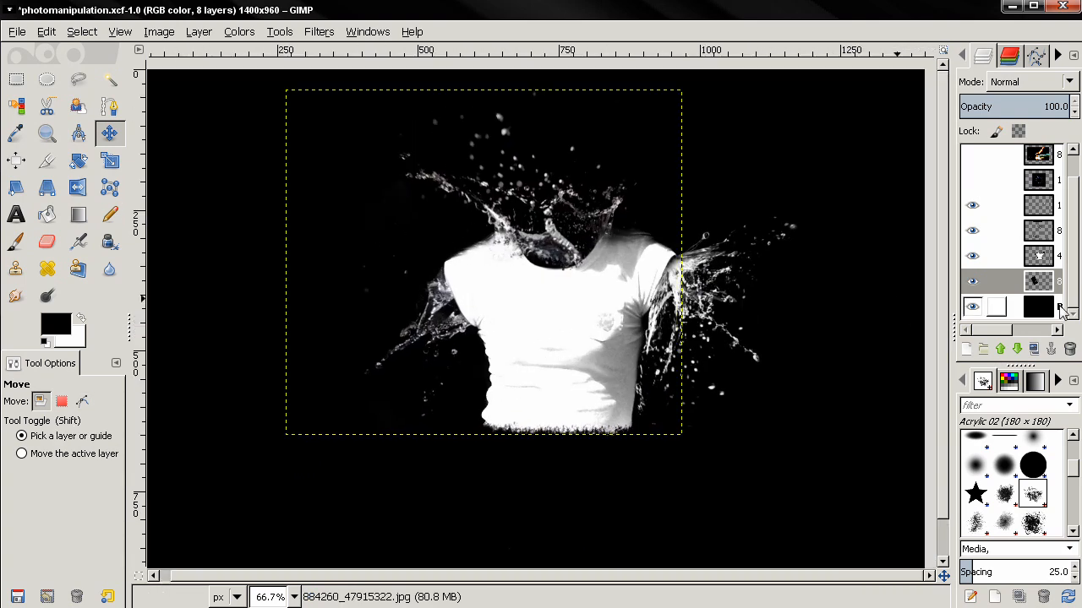
pyautogui.click(1045, 306)
pyautogui.moveTo(435, 313); pyautogui.dragTo(438, 310)
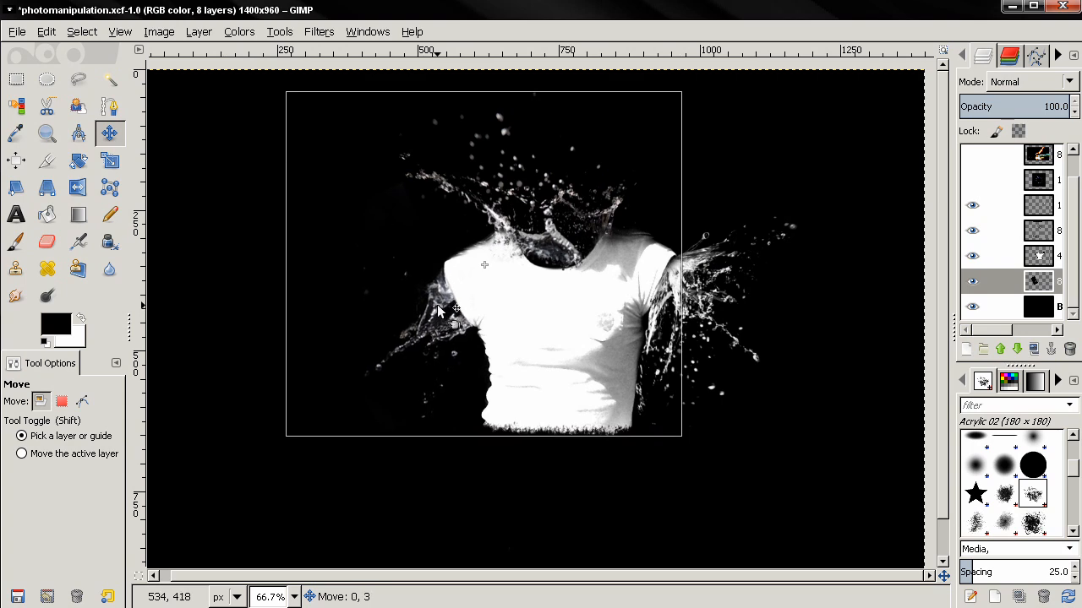
pyautogui.click(442, 323)
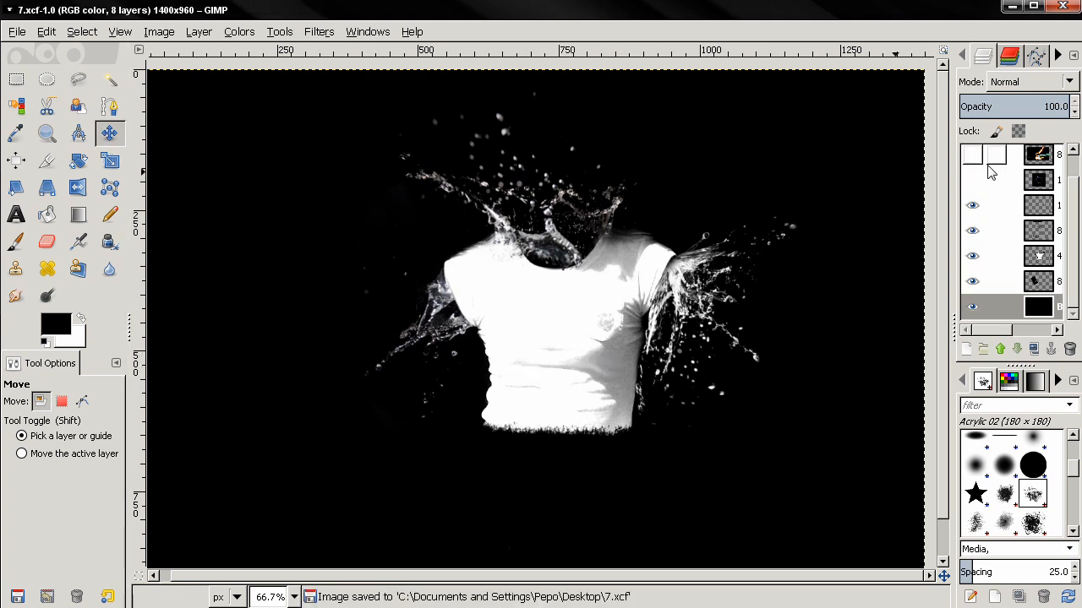
# - Select and show the light-streak layer 831537_25462556.jpg above the shirt and splash layers
pyautogui.click(1037, 157)
pyautogui.click(972, 155)
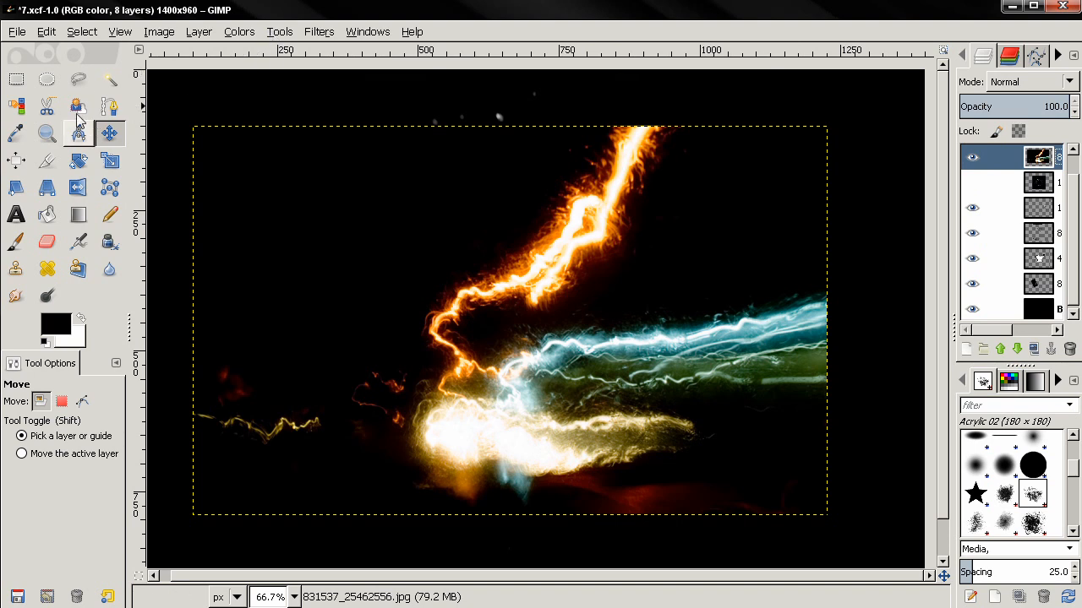
pyautogui.click(77, 78)
pyautogui.rightClick(1042, 158)
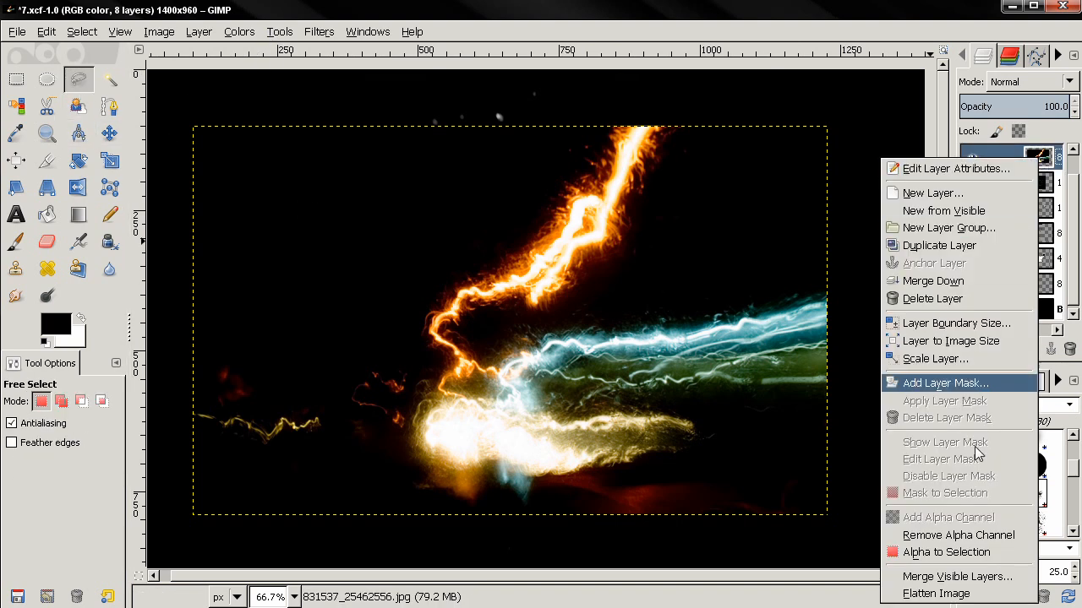
pyautogui.click(439, 31)
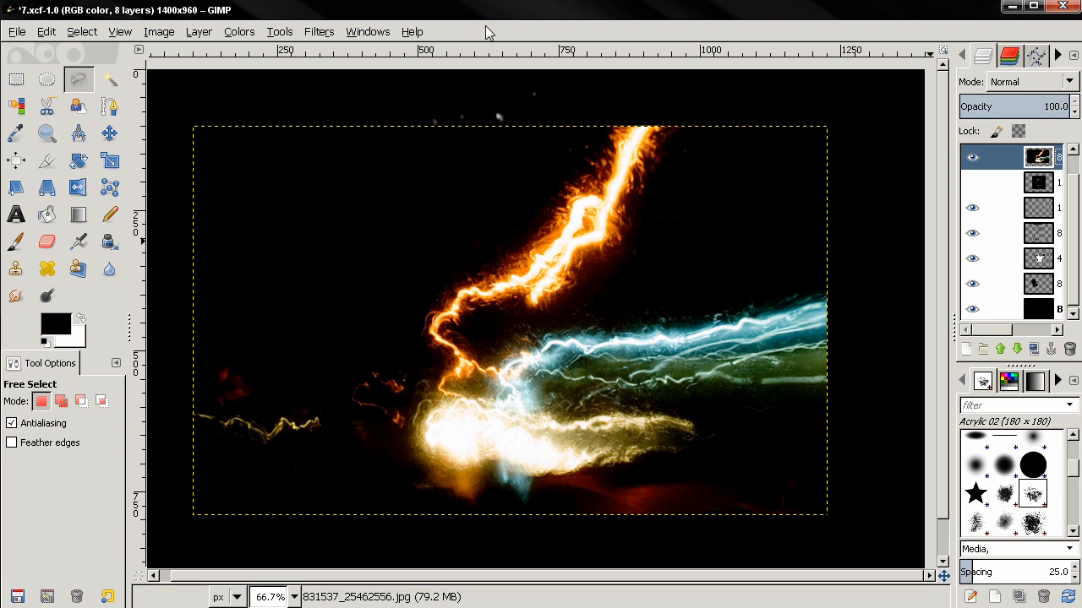
# - Outline the orange lightning streak with a polygonal free selection, delete everything else on its layer, and clear the selection
pyautogui.click(531, 128)
pyautogui.click(378, 337)
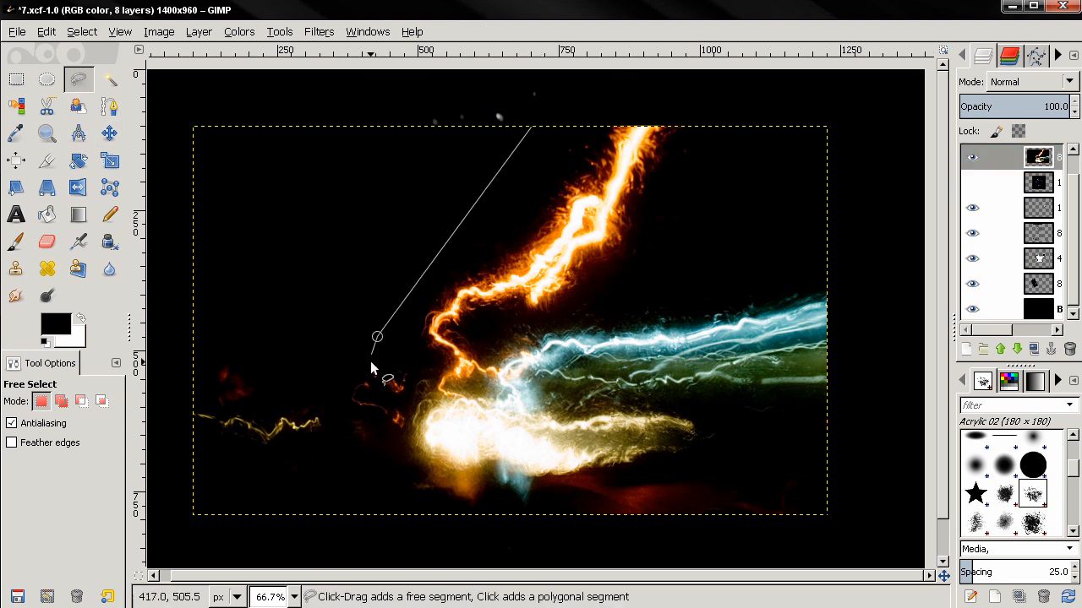
pyautogui.click(466, 393)
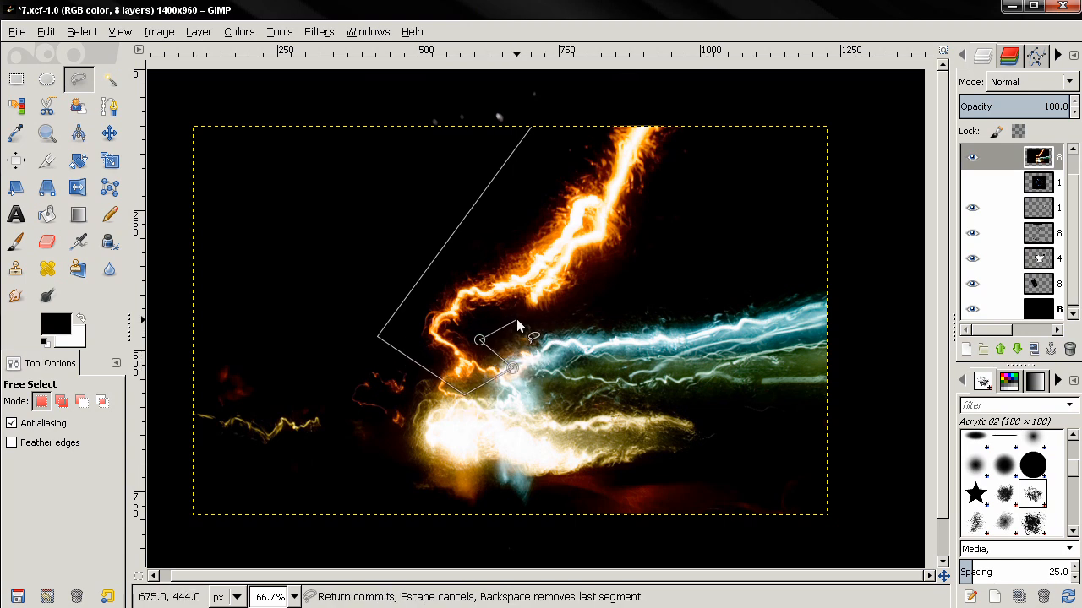
pyautogui.click(724, 99)
pyautogui.click(532, 127)
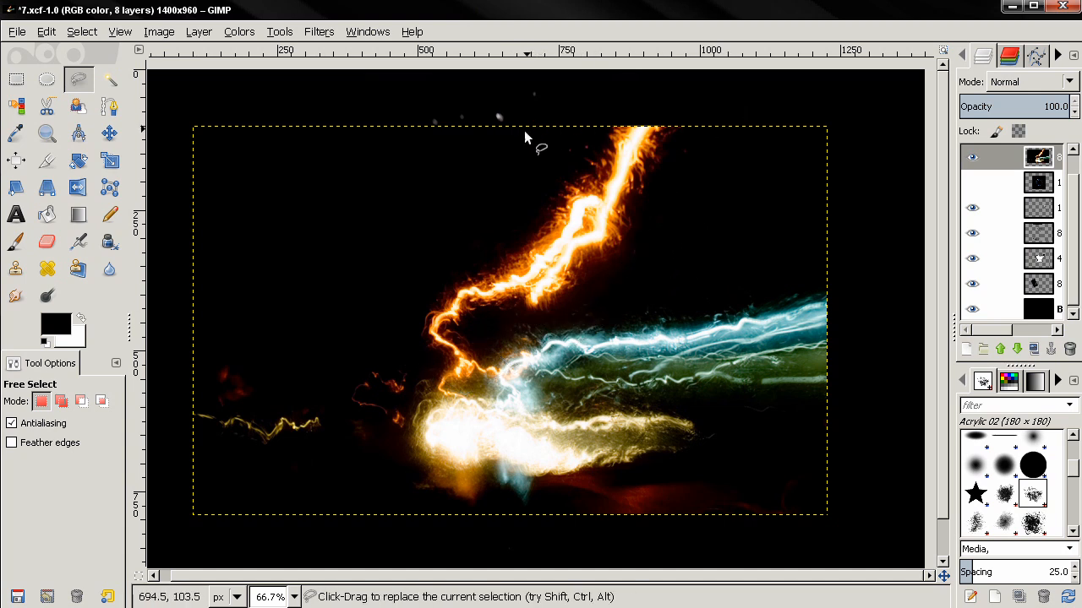
pyautogui.hotkey('ctrl', 'i')
pyautogui.press('Delete')
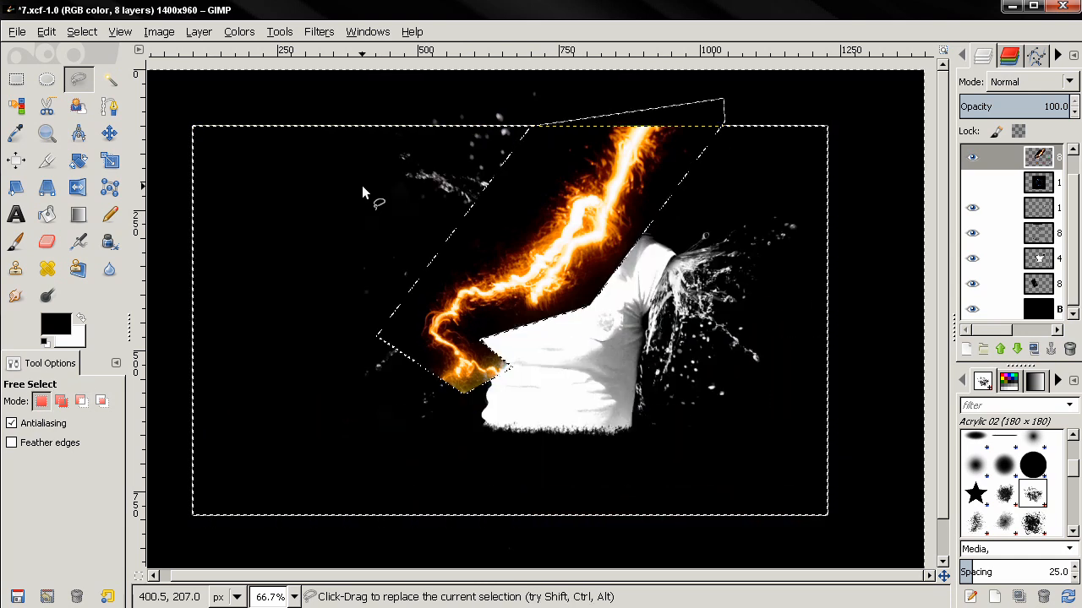
pyautogui.hotkey('shift', 'ctrl', 'a')
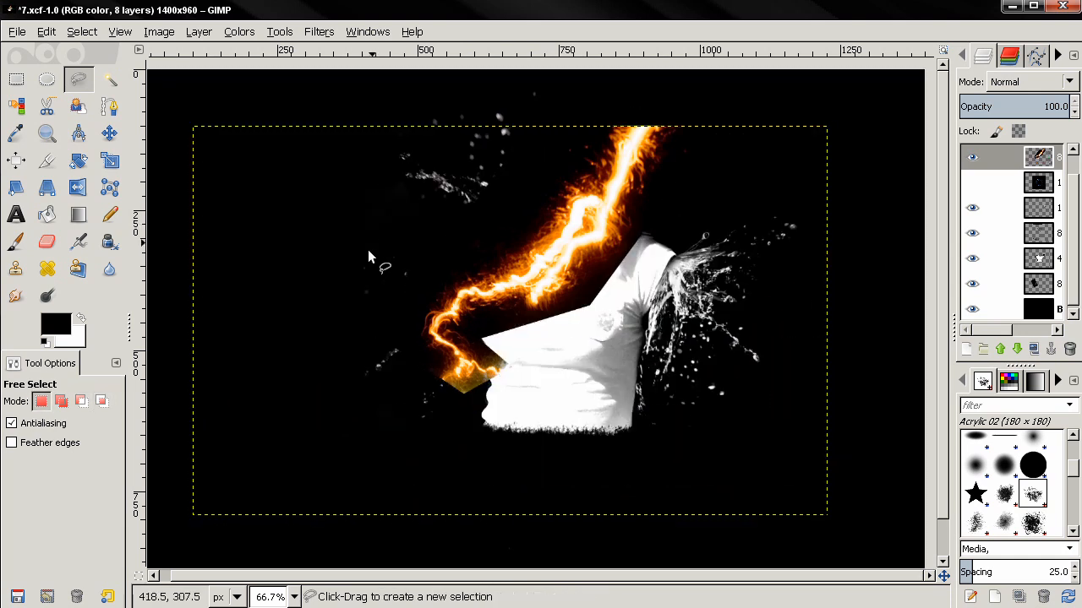
# - Compare the gray shade options and desaturate the orange lightning streak based on Lightness
pyautogui.click(241, 32)
pyautogui.click(258, 194)
pyautogui.click(110, 306)
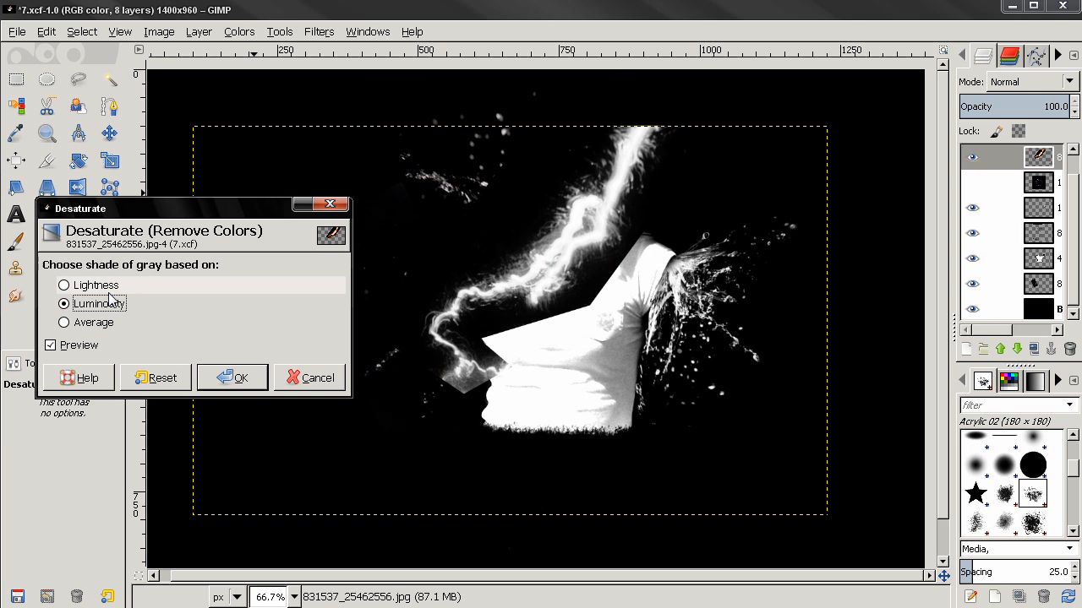
pyautogui.click(117, 292)
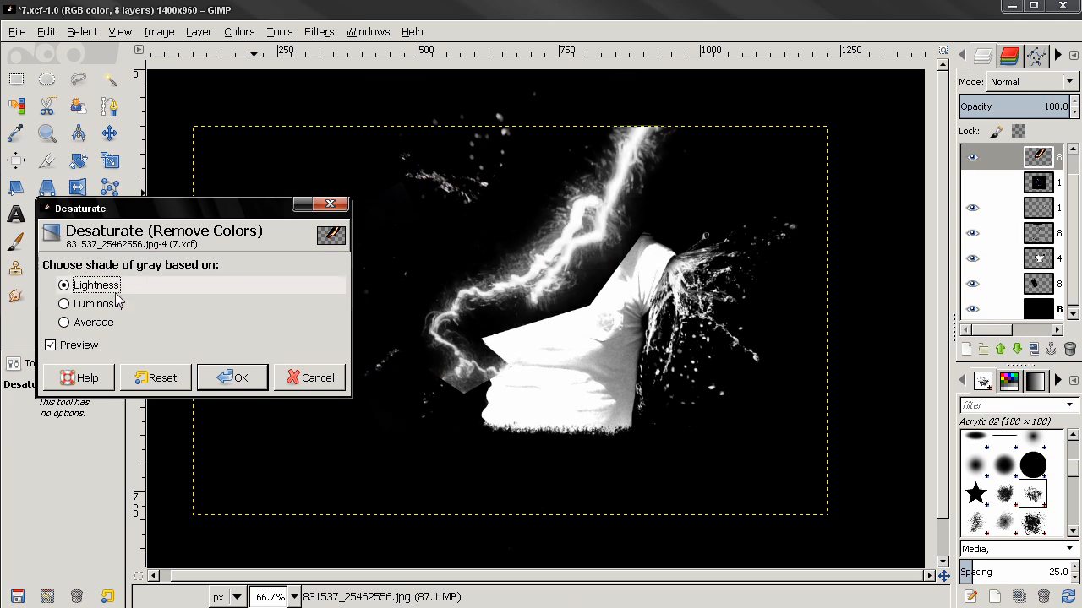
pyautogui.click(116, 301)
pyautogui.click(117, 293)
pyautogui.click(107, 322)
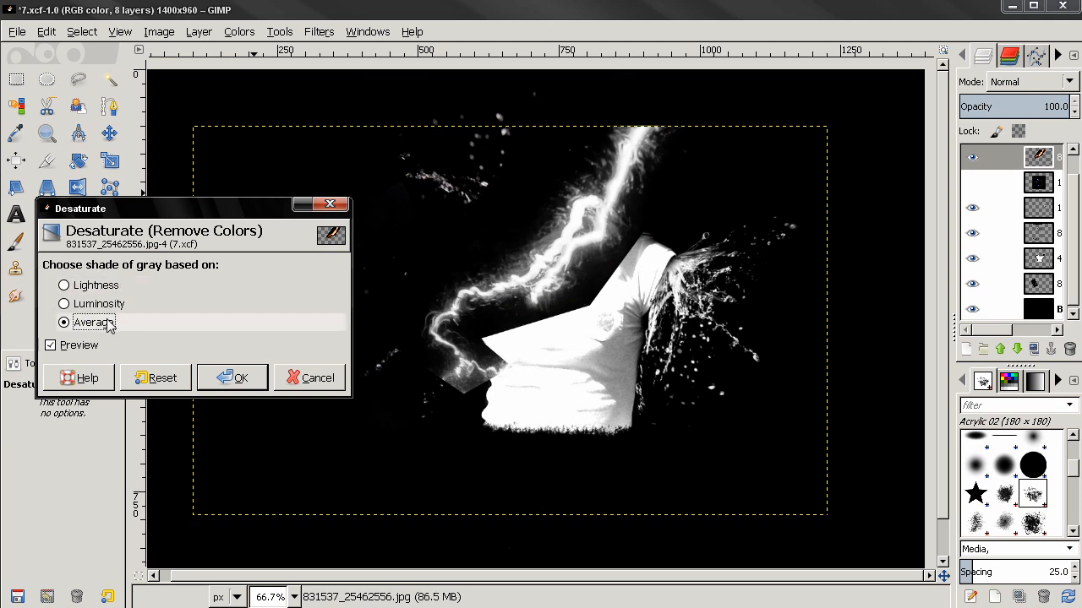
pyautogui.click(106, 292)
pyautogui.click(106, 304)
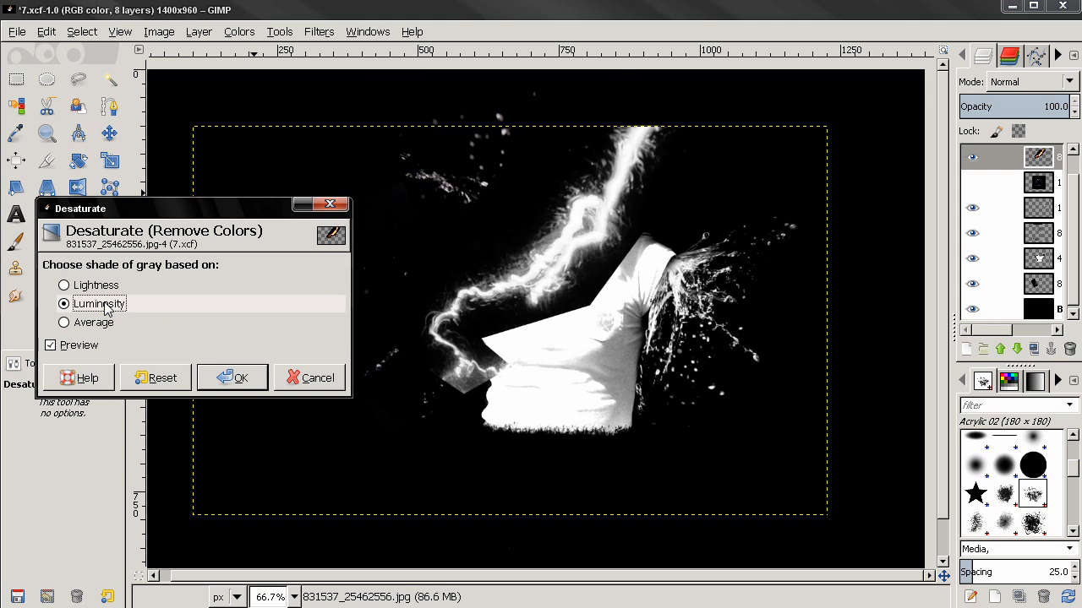
pyautogui.click(106, 286)
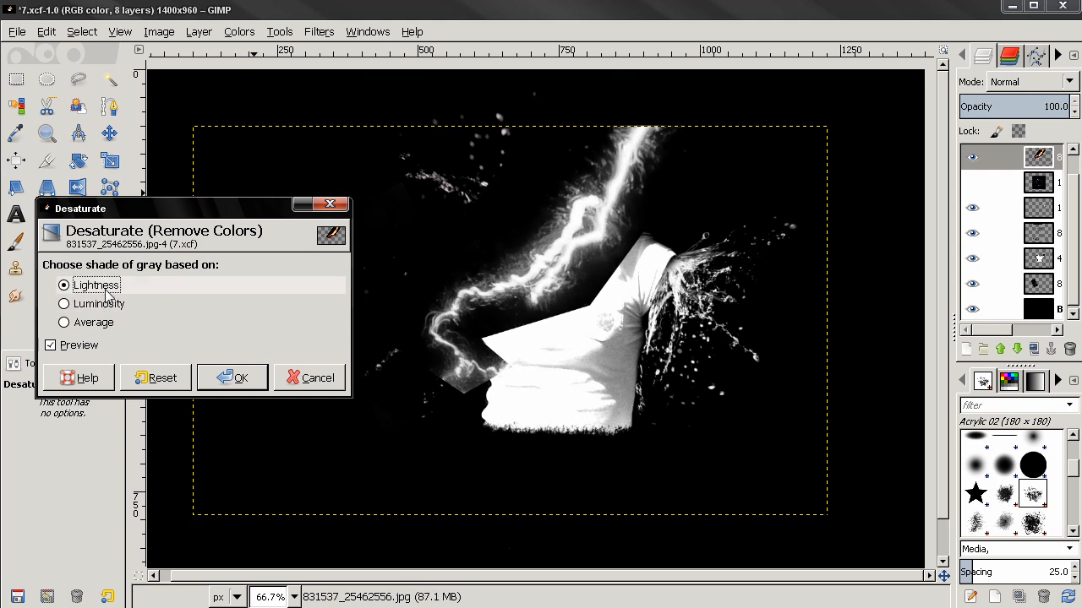
pyautogui.click(228, 376)
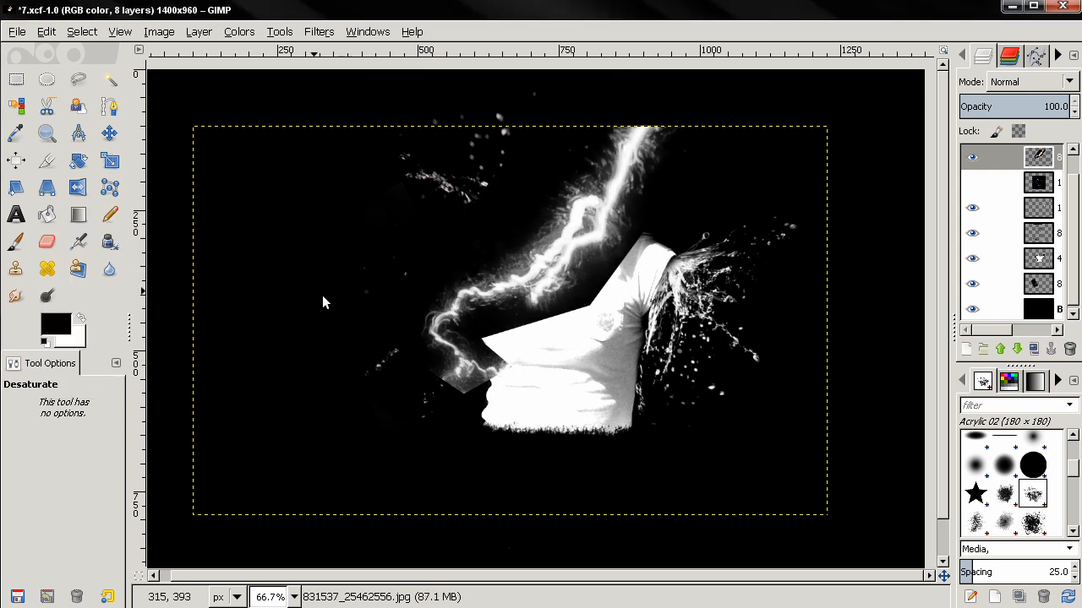
# - Choose the 2. Hardness 050 brush for the Eraser and move the desaturated lightning layer directly above the background layer
pyautogui.click(47, 242)
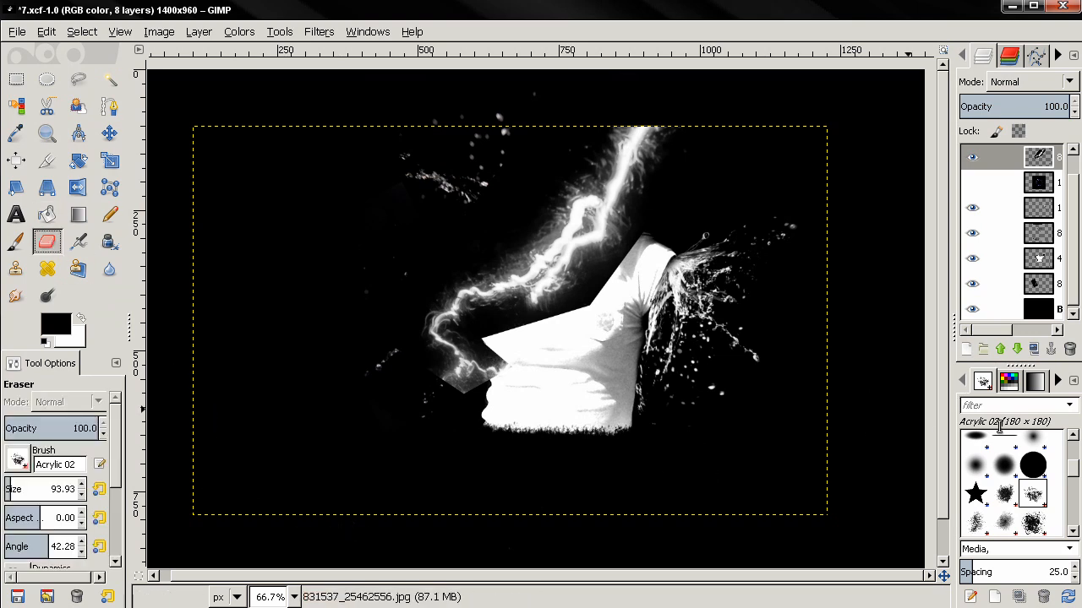
pyautogui.click(975, 465)
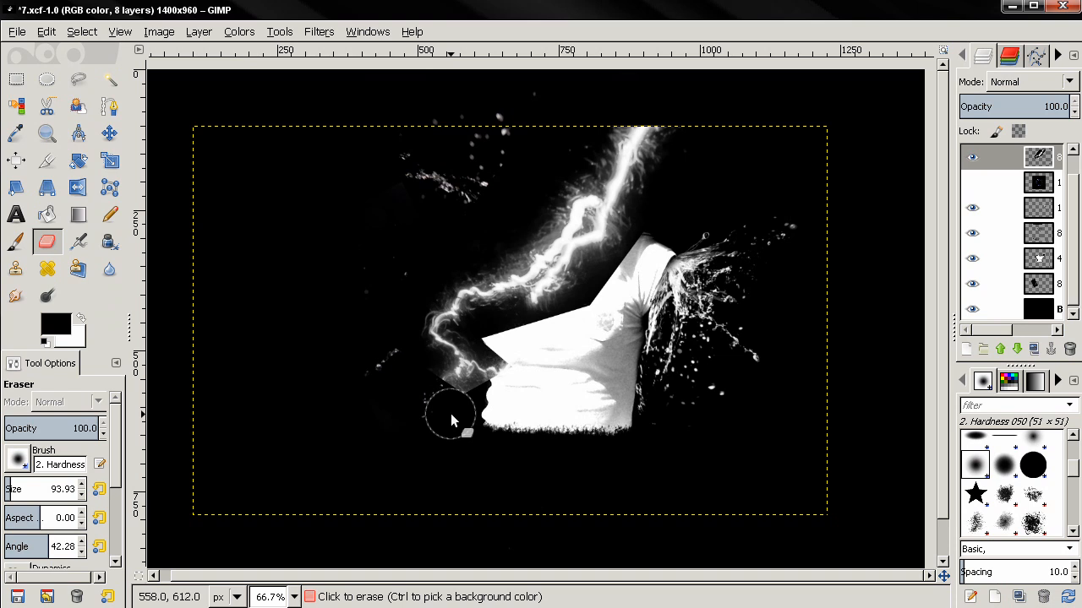
pyautogui.moveTo(1002, 157); pyautogui.dragTo(1032, 300)
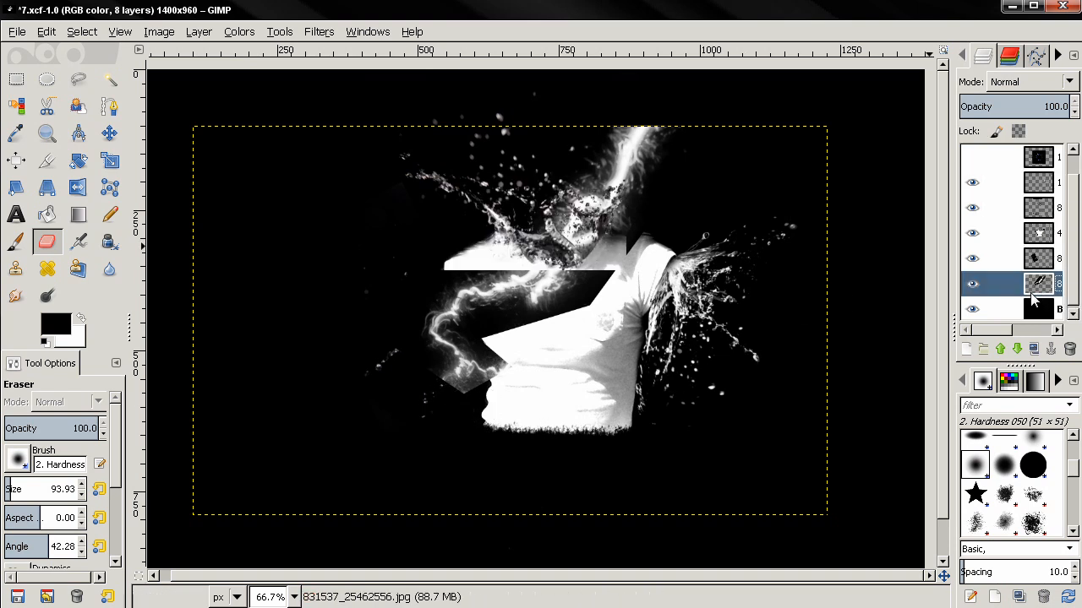
# - Shift the lightning streak behind the shirt toward the right-hand sleeve and scale its layer down to 885 × 543 px
pyautogui.click(109, 133)
pyautogui.moveTo(609, 145); pyautogui.dragTo(683, 242)
pyautogui.hotkey('shift', 't')
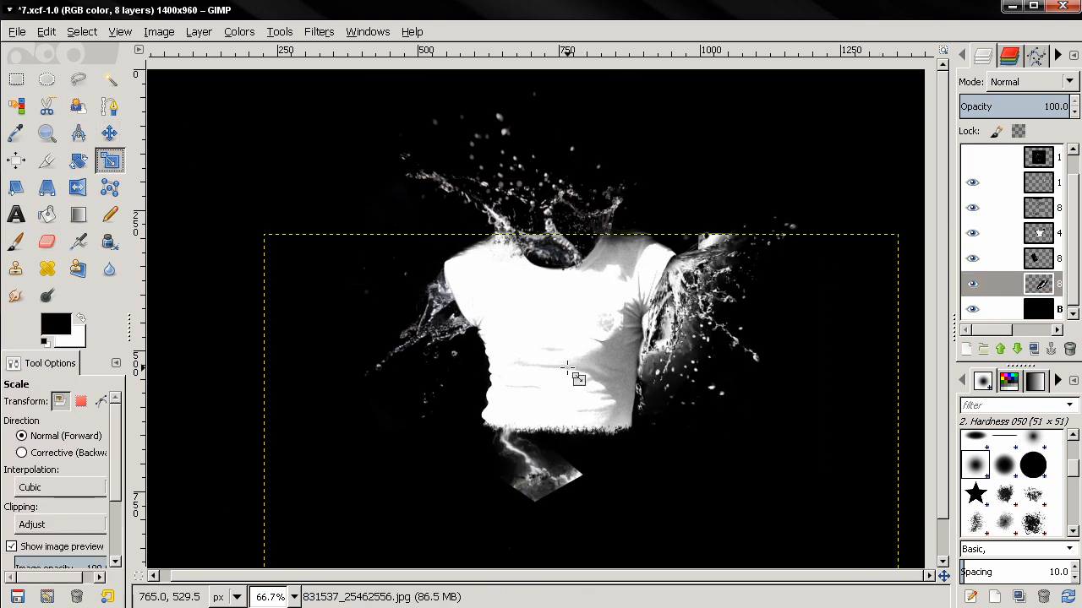
pyautogui.click(710, 438)
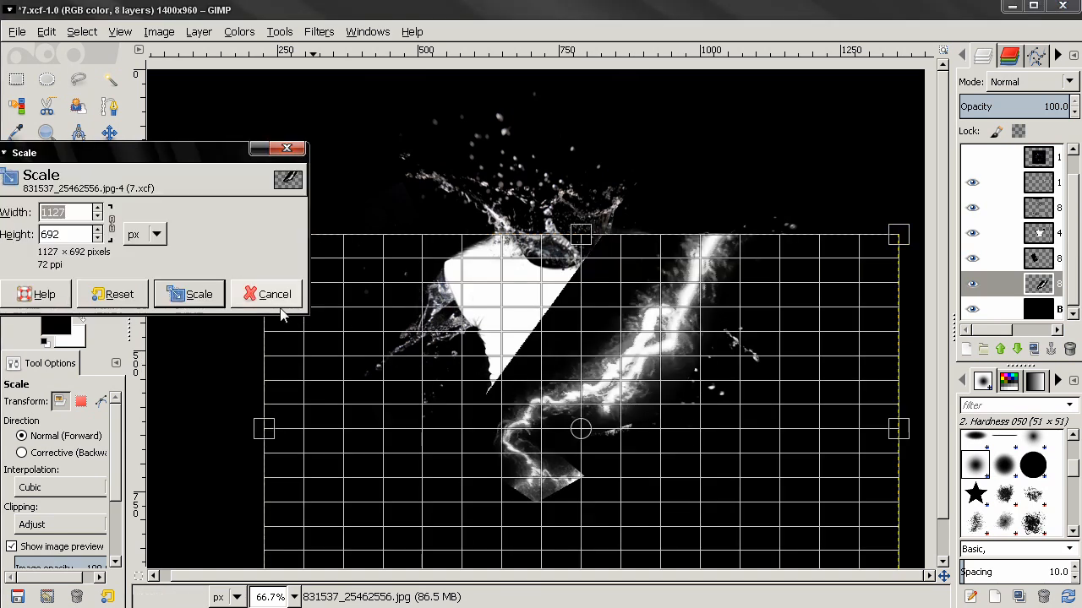
pyautogui.moveTo(771, 420); pyautogui.dragTo(811, 434)
pyautogui.click(199, 294)
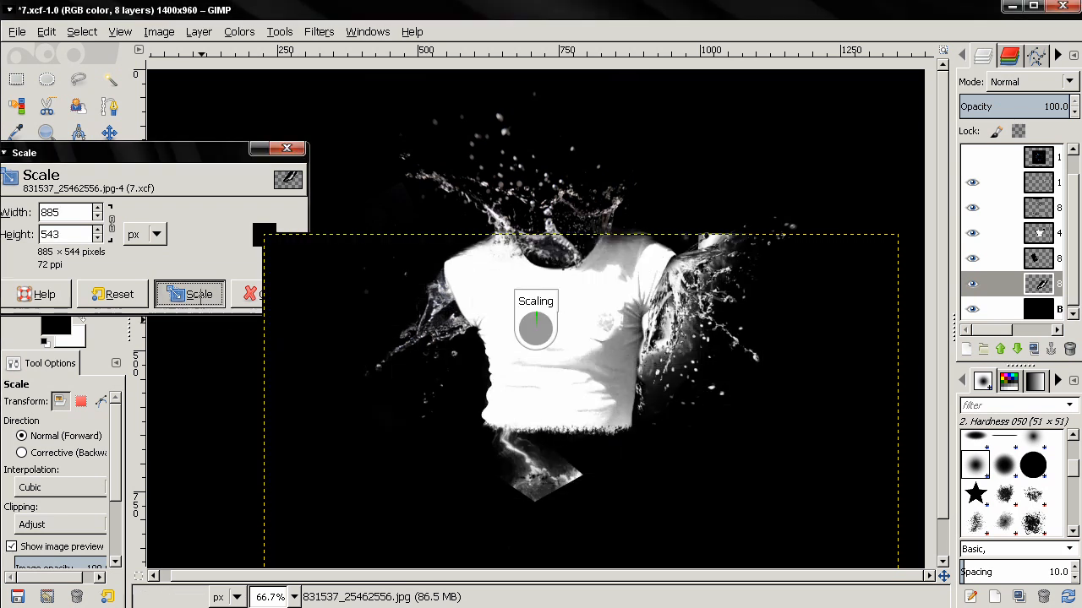
pyautogui.click(109, 133)
pyautogui.moveTo(560, 449); pyautogui.dragTo(596, 506)
pyautogui.hotkey('ctrl', 'z')
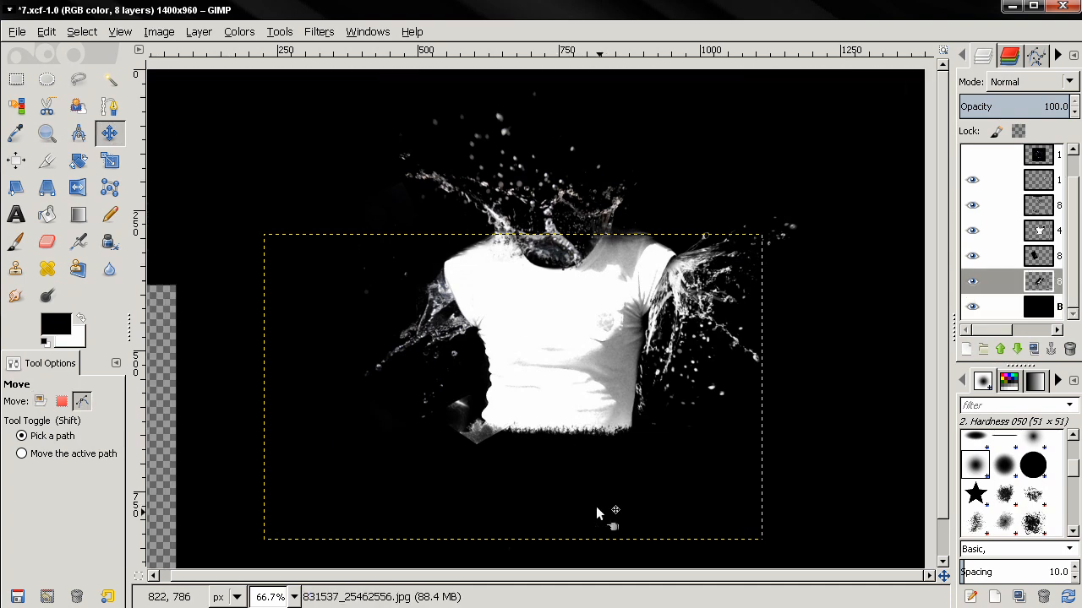
# - Set the Move tool to affect only the active layer and shift the lightning streak to the lower right of the shirt
pyautogui.click(59, 454)
pyautogui.moveTo(509, 470); pyautogui.dragTo(708, 518)
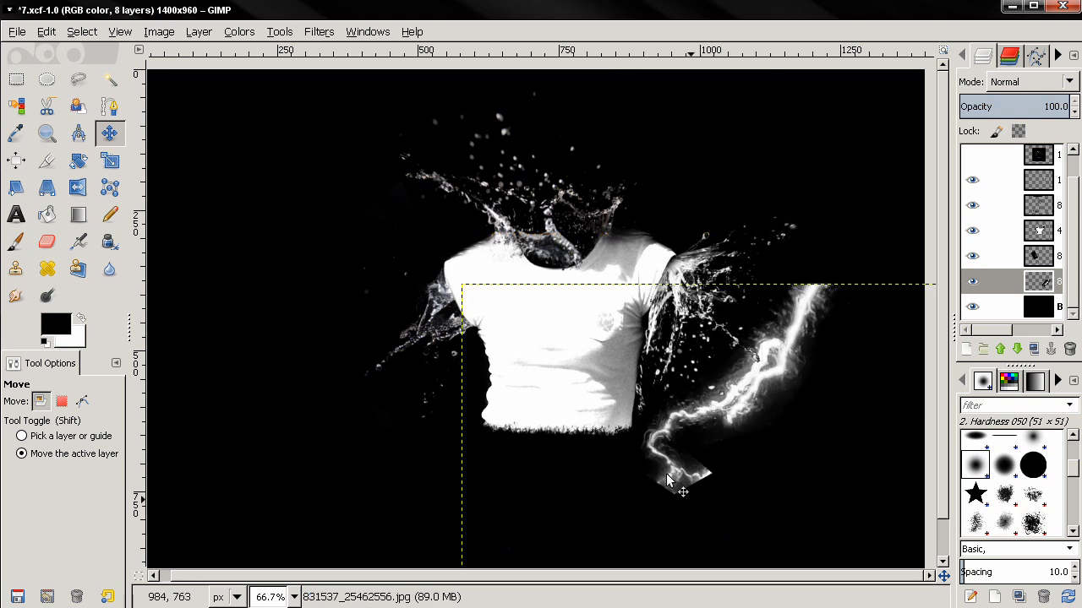
pyautogui.keyDown('ctrl'); pyautogui.scroll(-1, 609, 417); pyautogui.keyUp('ctrl')
pyautogui.moveTo(703, 354); pyautogui.dragTo(721, 434)
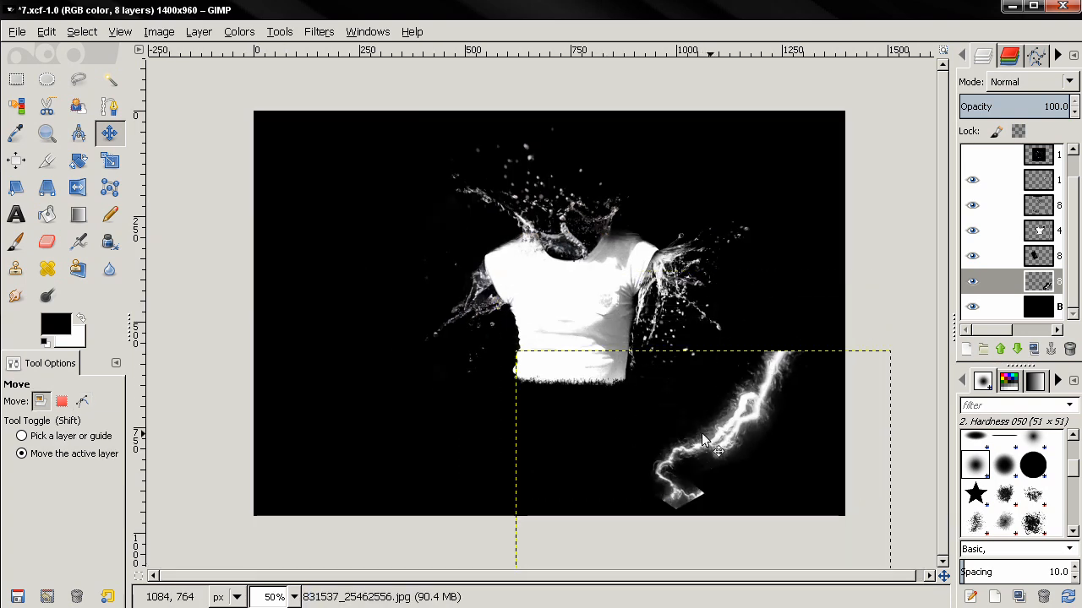
# - Rotate the lightning streak by about 86° and move it so its thick end runs off the lower-right canvas edge
pyautogui.click(110, 160)
pyautogui.moveTo(642, 424); pyautogui.dragTo(728, 298)
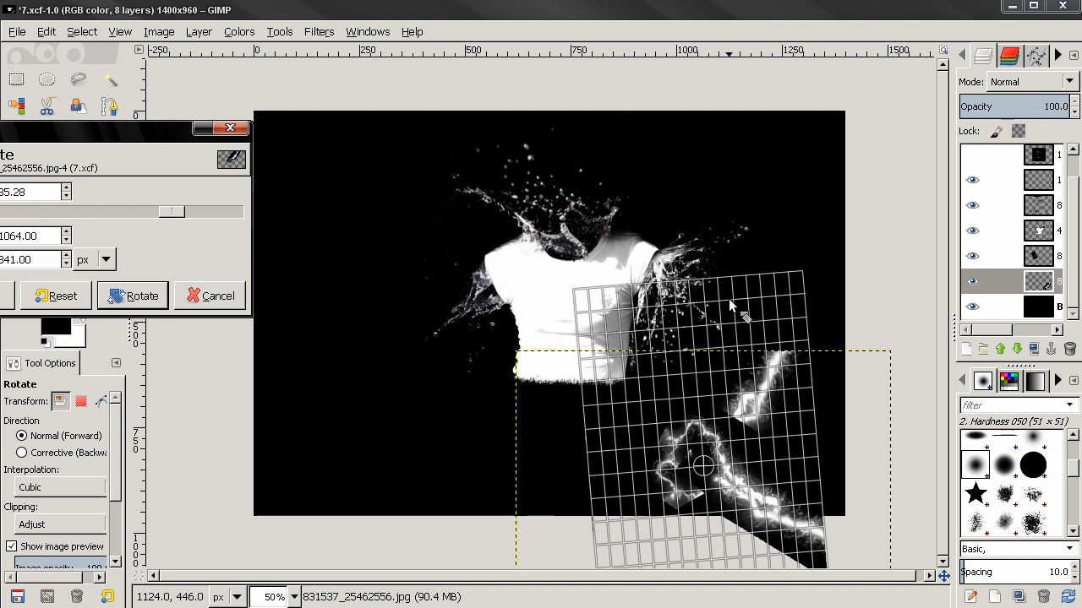
pyautogui.moveTo(748, 500)
pyautogui.mouseDown()
pyautogui.moveTo(769, 481)
pyautogui.moveTo(763, 511)
pyautogui.moveTo(735, 507)
pyautogui.mouseUp()
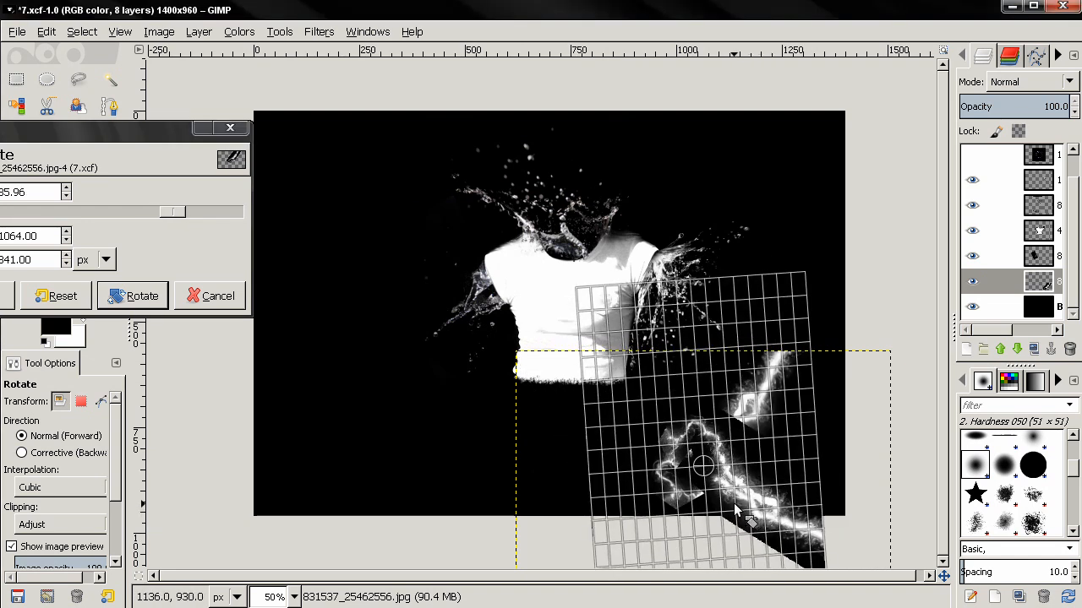
pyautogui.click(131, 295)
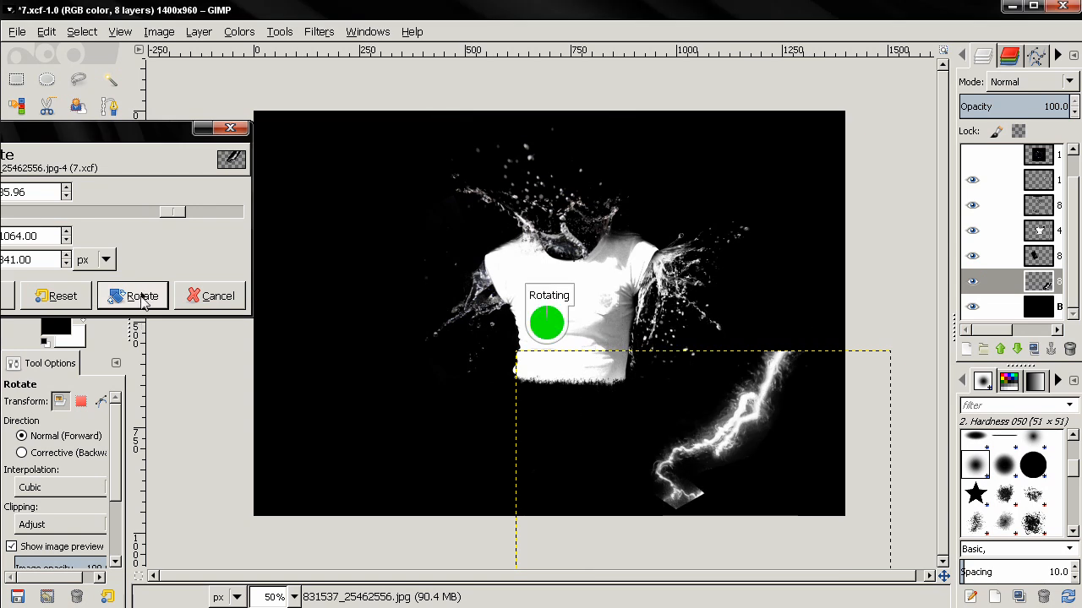
pyautogui.click(109, 132)
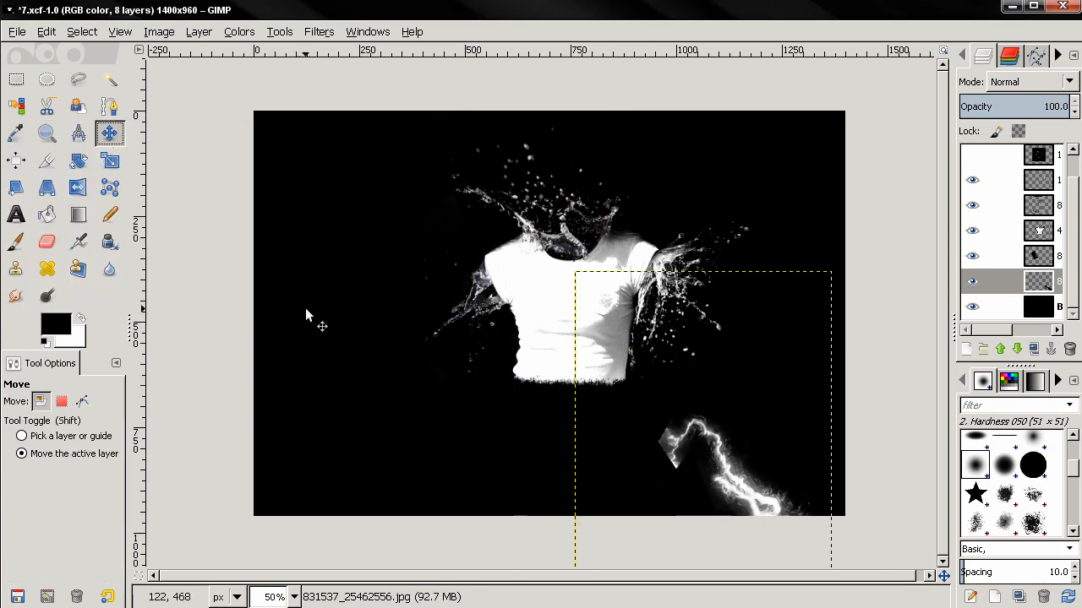
pyautogui.moveTo(731, 488); pyautogui.dragTo(759, 450)
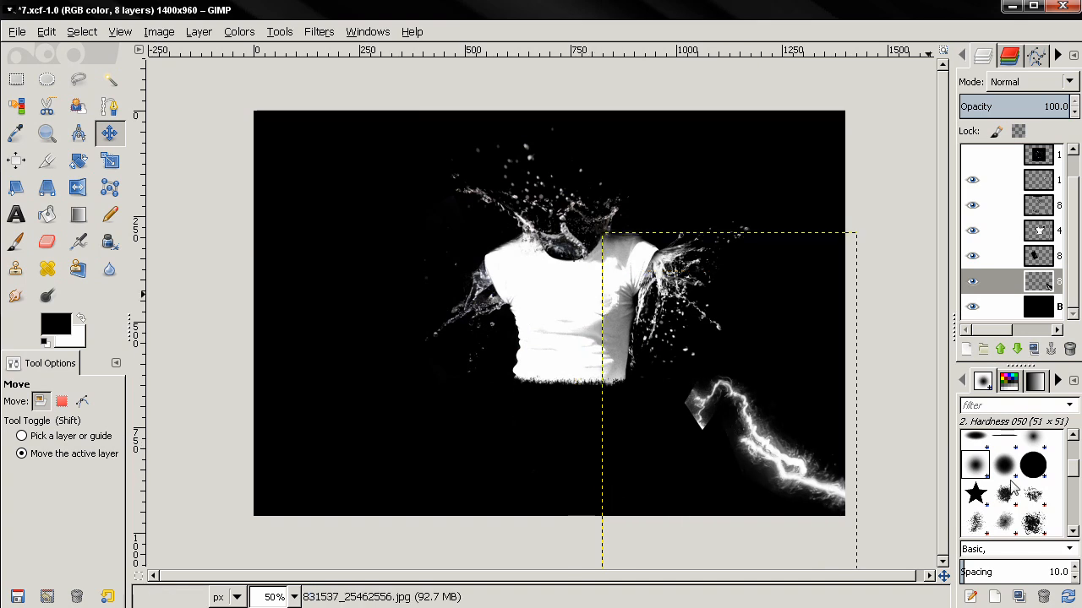
# - Erase the hard cut edges around the lightning streak's inner tip with the Acrylic 02 brush
pyautogui.click(1032, 497)
pyautogui.click(47, 242)
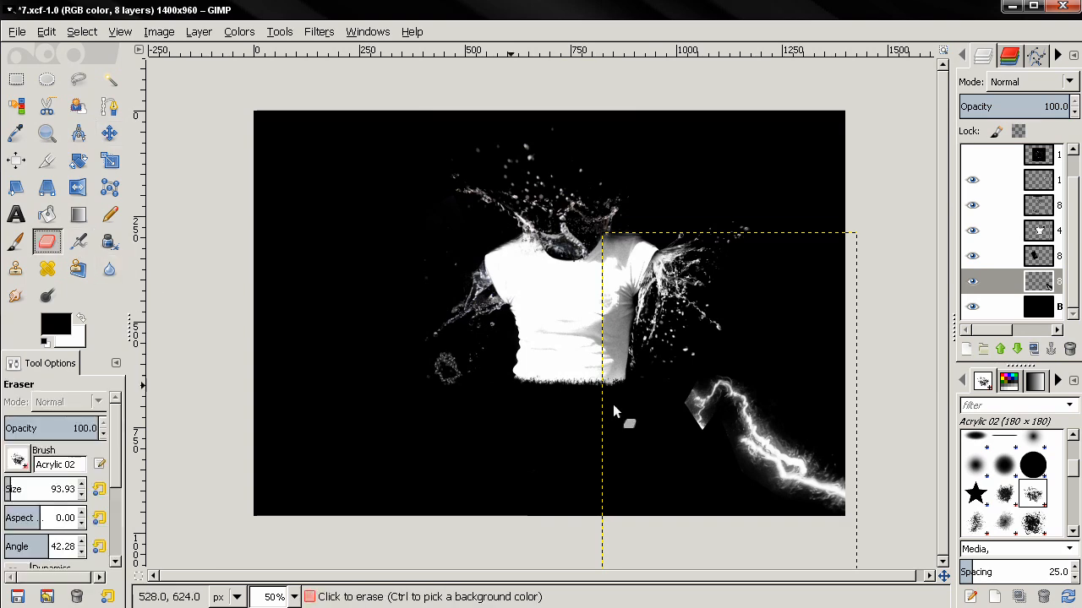
pyautogui.click(749, 487)
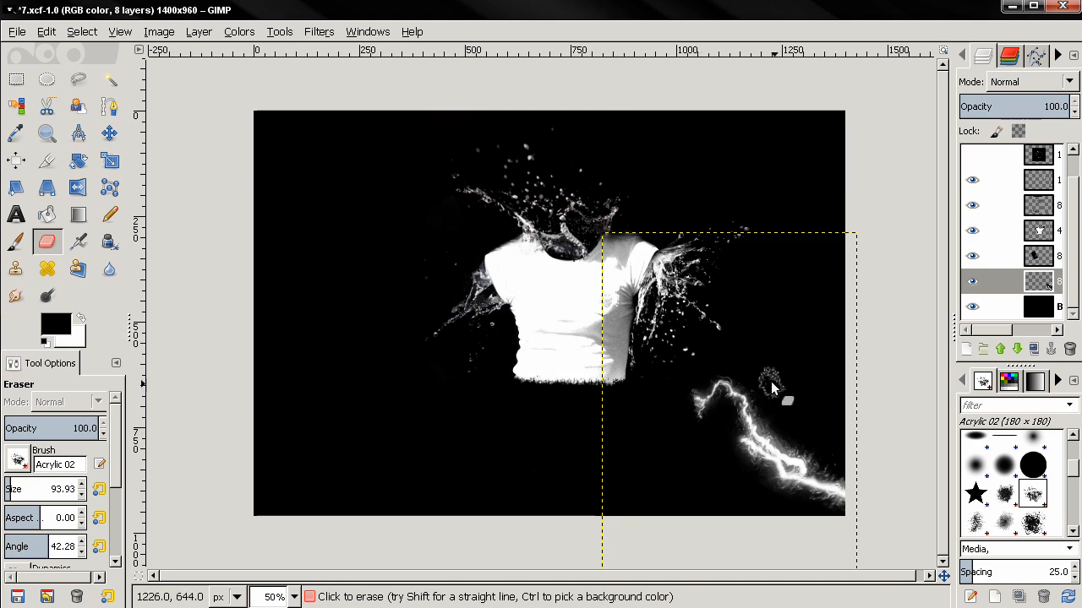
pyautogui.click(1038, 307)
pyautogui.scroll(1, 676, 364)
pyautogui.moveTo(687, 396)
pyautogui.mouseDown()
pyautogui.moveTo(665, 386)
pyautogui.moveTo(673, 394)
pyautogui.mouseUp()
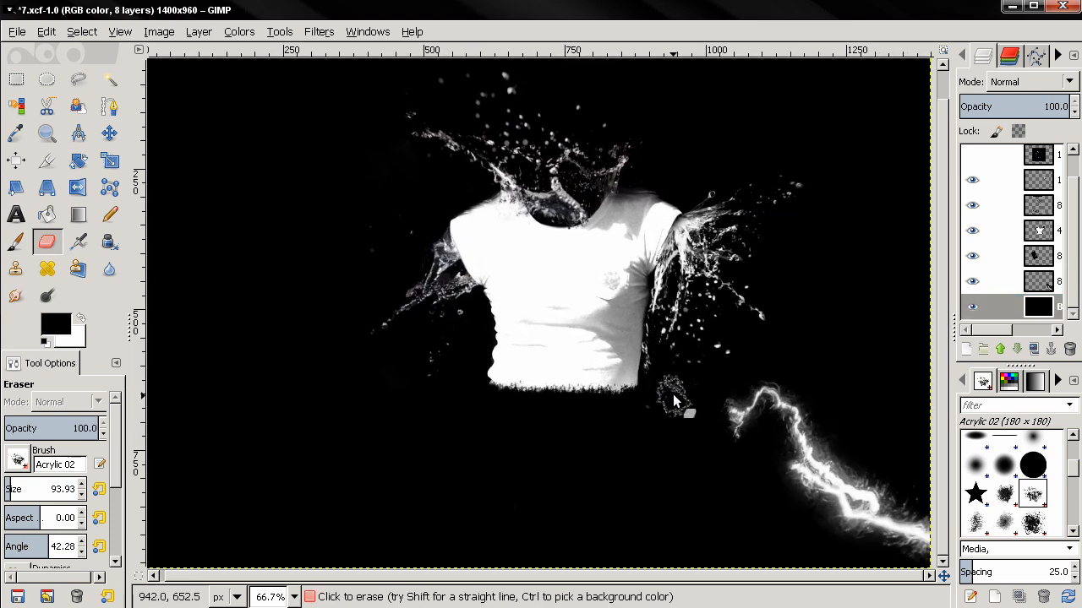
pyautogui.click(724, 382)
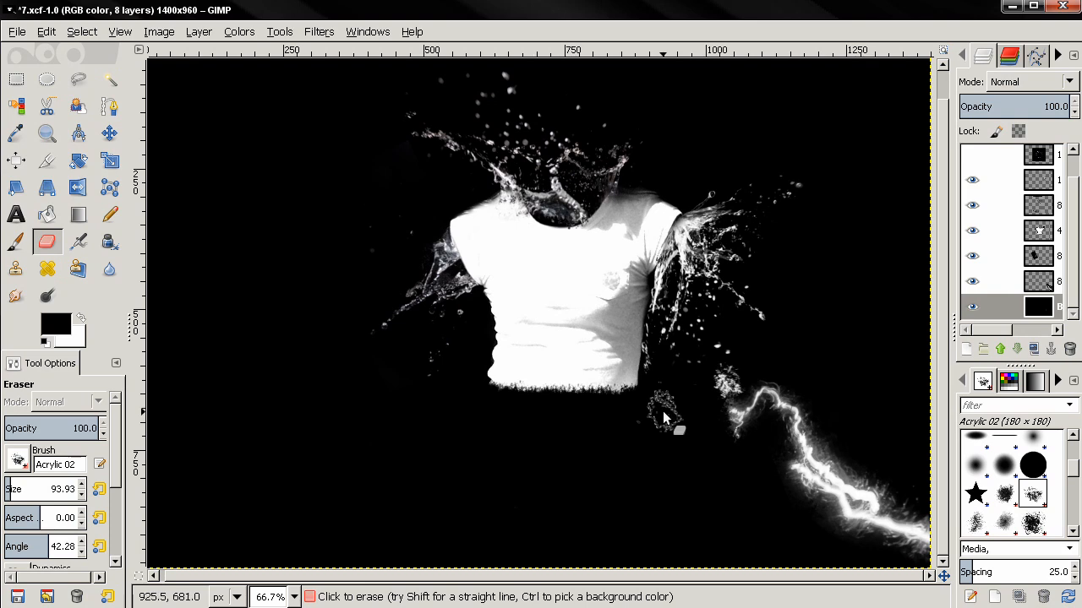
pyautogui.hotkey('ctrl', 'z')
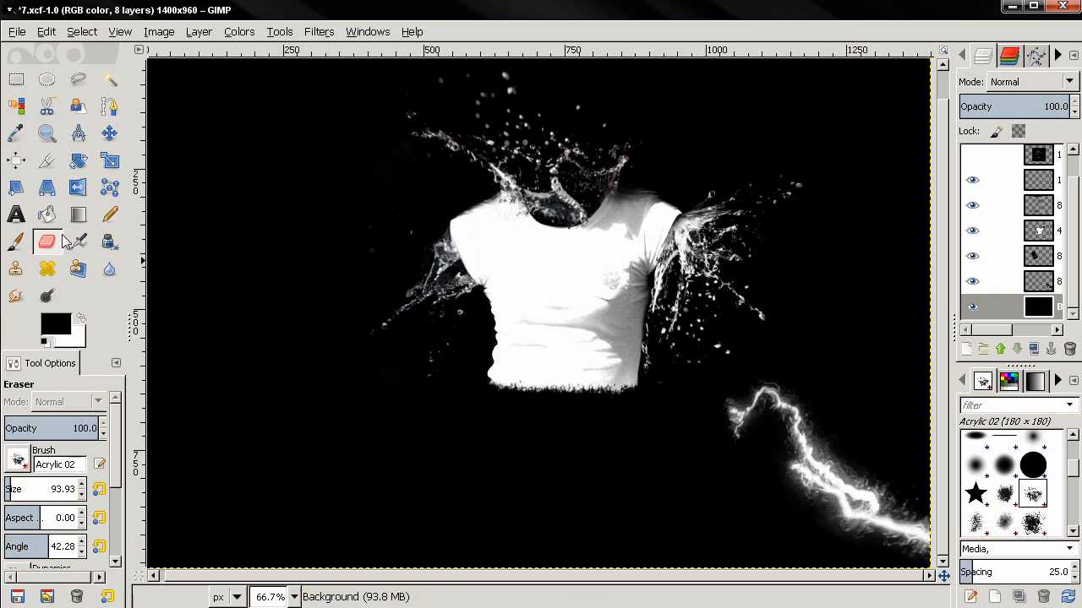
# - Touch up the lightning tip on its own layer with the Eraser and duplicate that layer
pyautogui.click(1044, 281)
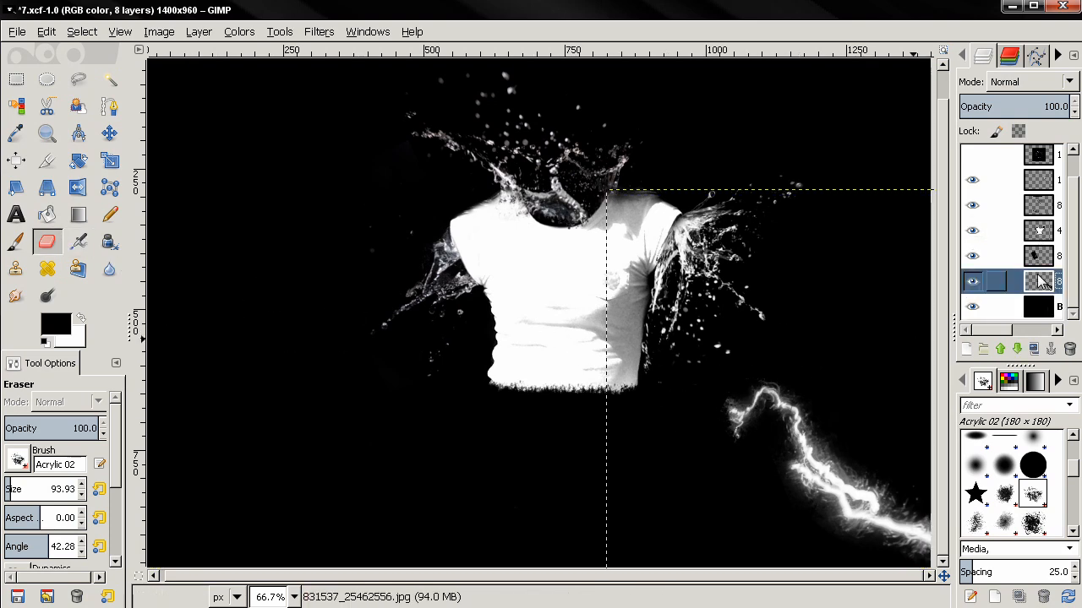
pyautogui.click(735, 382)
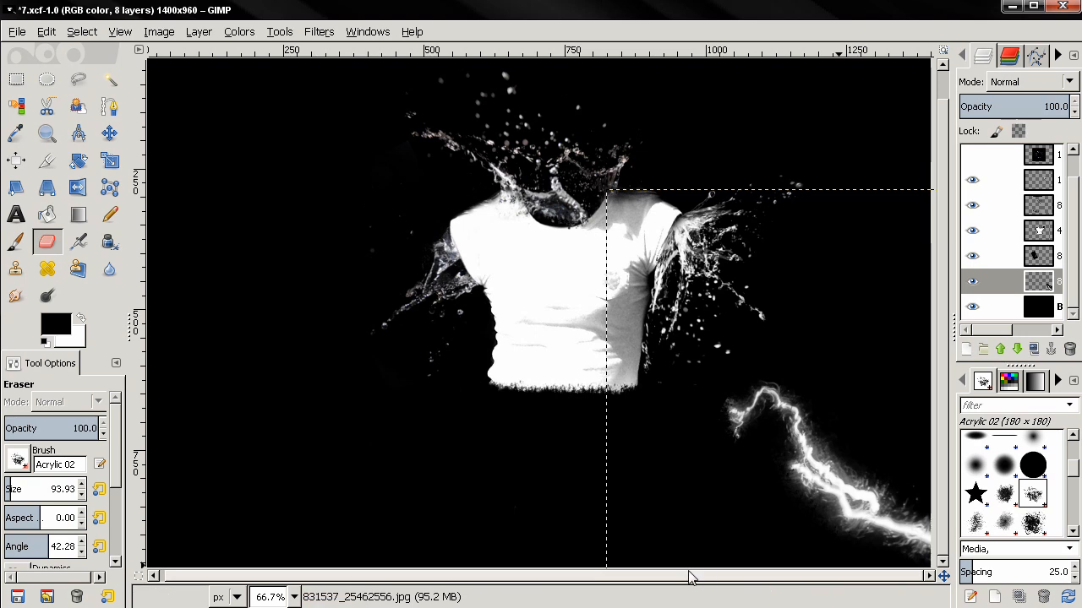
pyautogui.click(109, 133)
pyautogui.click(1035, 282)
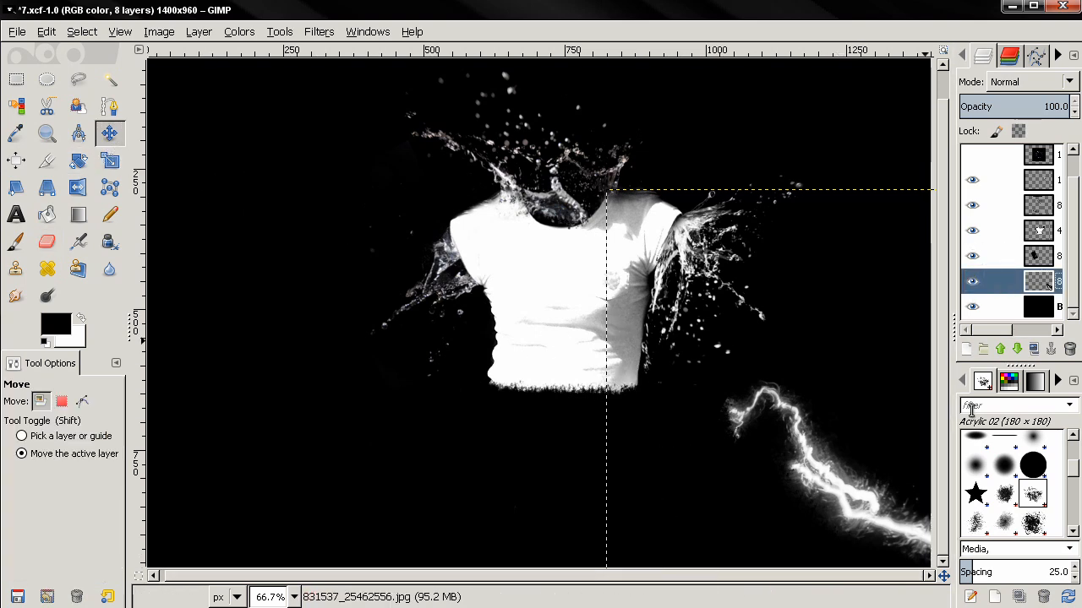
pyautogui.click(1033, 349)
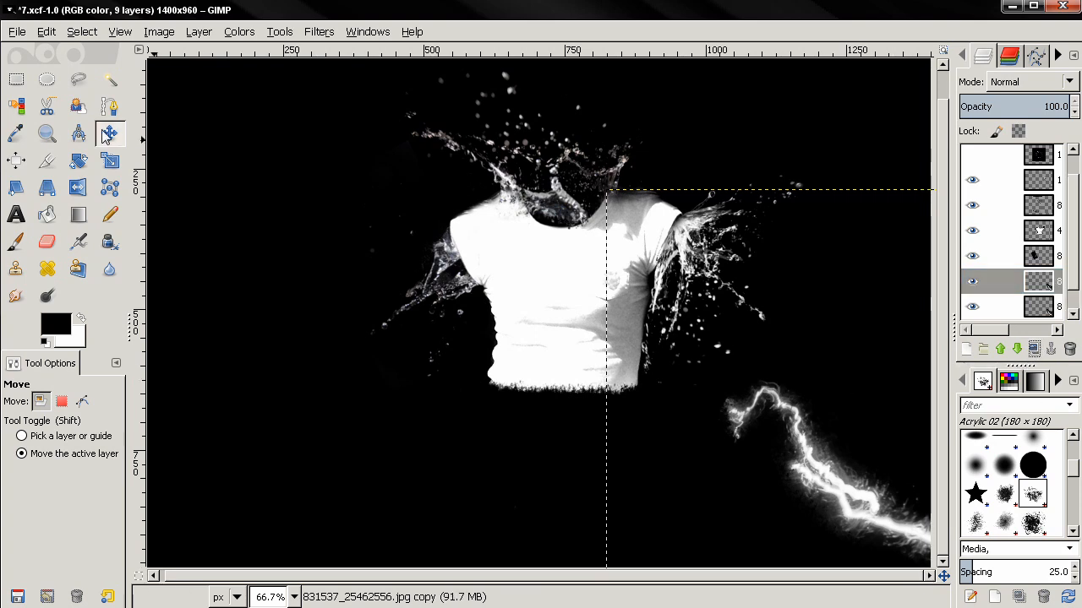
# - Move the duplicated lightning streak to the upper-left corner of the canvas, undoing a first placement beside the shirt
pyautogui.moveTo(806, 468); pyautogui.dragTo(381, 263)
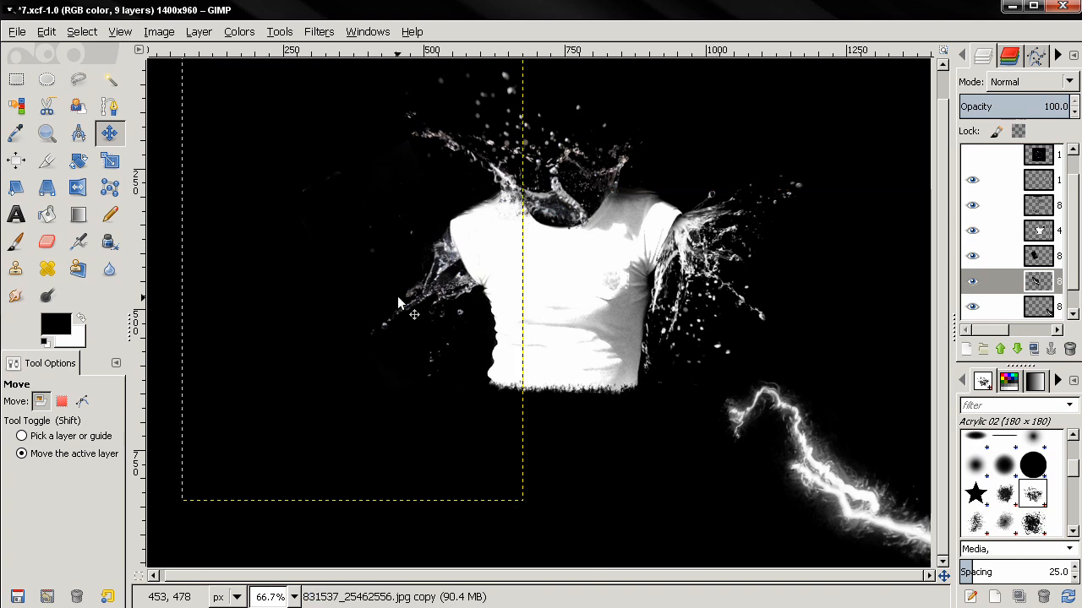
pyautogui.hotkey('ctrl', 'z')
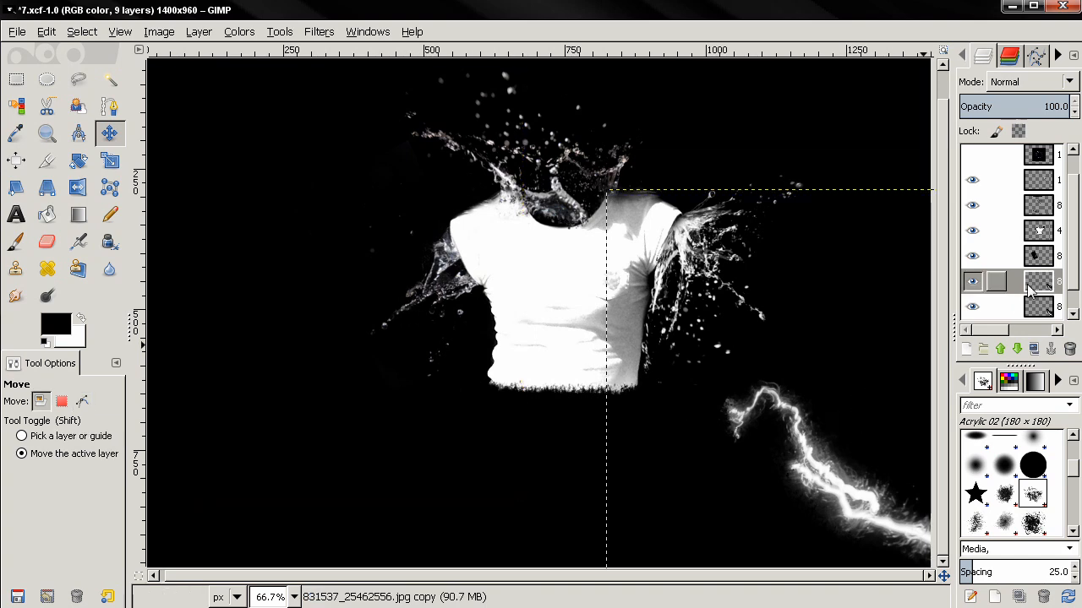
pyautogui.moveTo(822, 486); pyautogui.dragTo(249, 173)
pyautogui.hotkey('shift', 's')
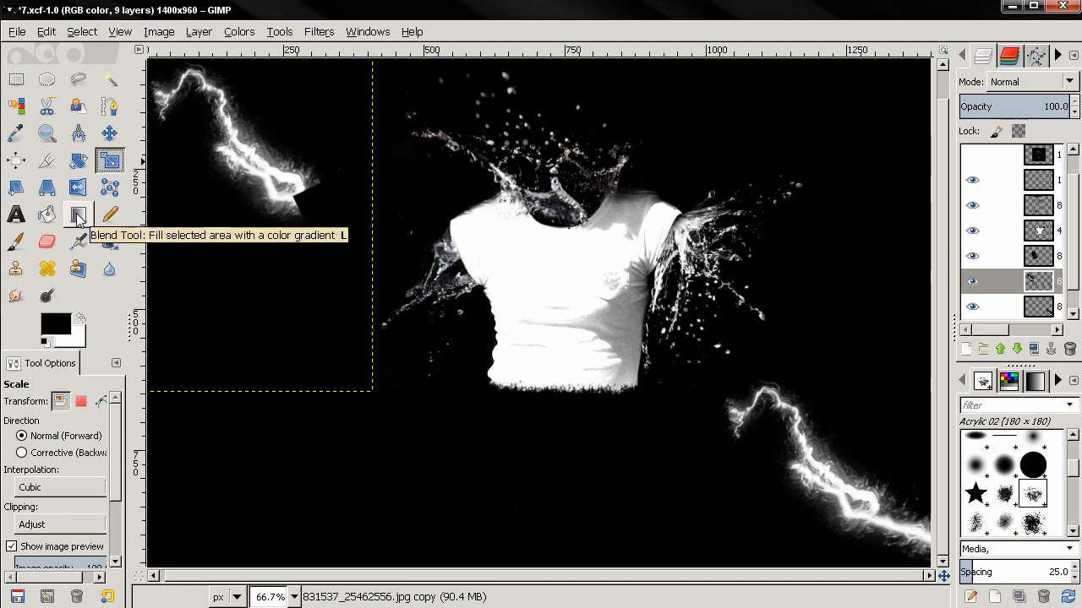
pyautogui.click(249, 179)
pyautogui.moveTo(193, 98); pyautogui.dragTo(198, 104)
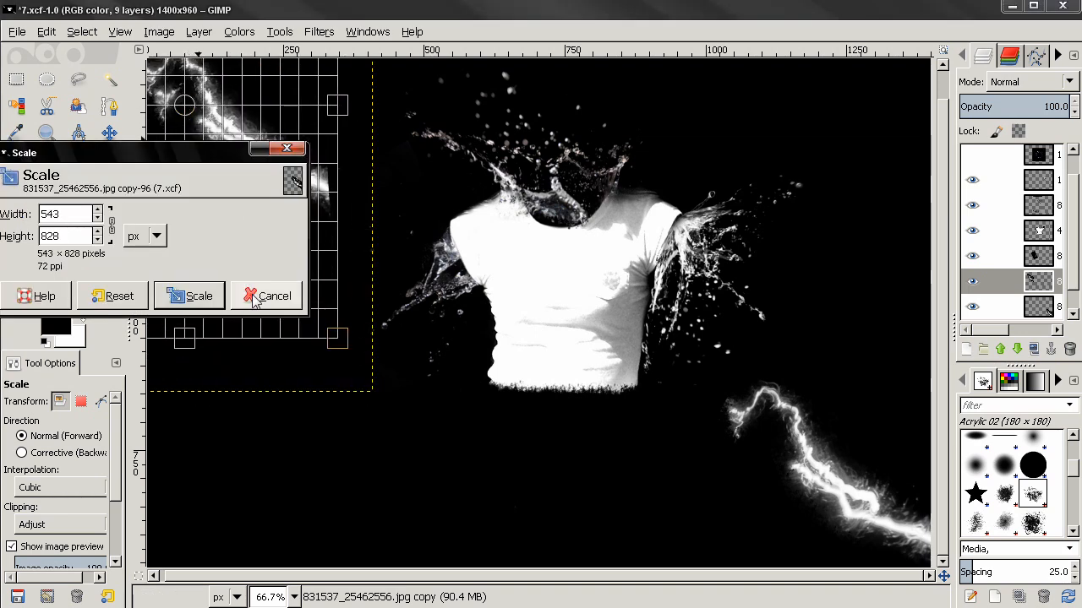
pyautogui.click(267, 296)
# - Rotate the duplicated lightning streak by about -172° so its thin tip points toward the shirt
pyautogui.hotkey('shift', 'r')
pyautogui.moveTo(206, 152); pyautogui.dragTo(224, 114)
pyautogui.moveTo(264, 149); pyautogui.dragTo(203, 297)
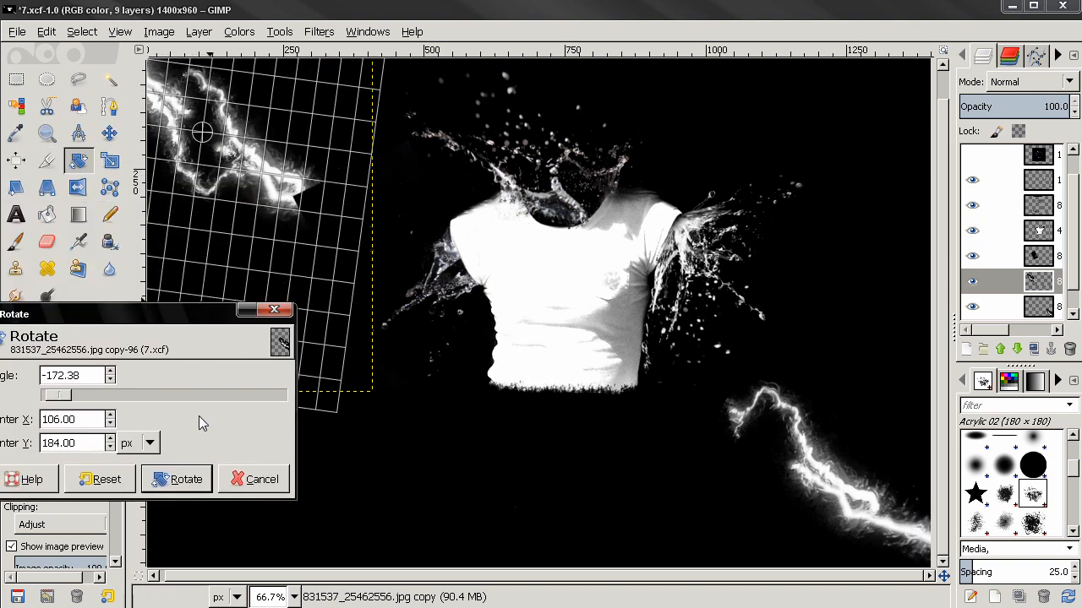
pyautogui.moveTo(67, 393)
pyautogui.mouseDown()
pyautogui.moveTo(78, 393)
pyautogui.moveTo(66, 397)
pyautogui.mouseUp()
pyautogui.click(177, 479)
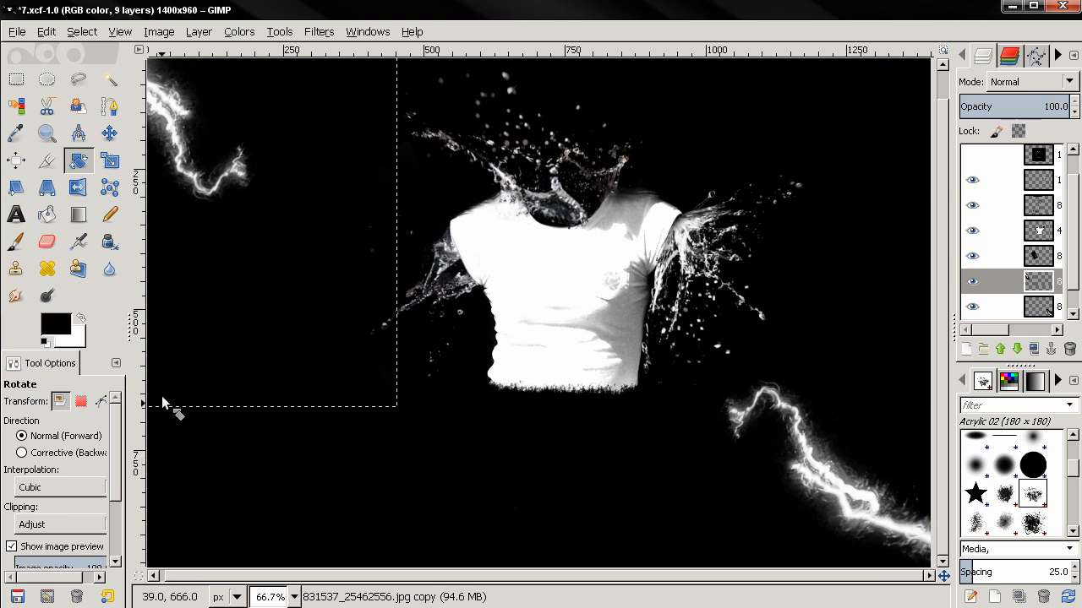
# - Try horizontal and vertical flips of the duplicated lightning streak and return it to its original orientation
pyautogui.click(77, 187)
pyautogui.click(189, 155)
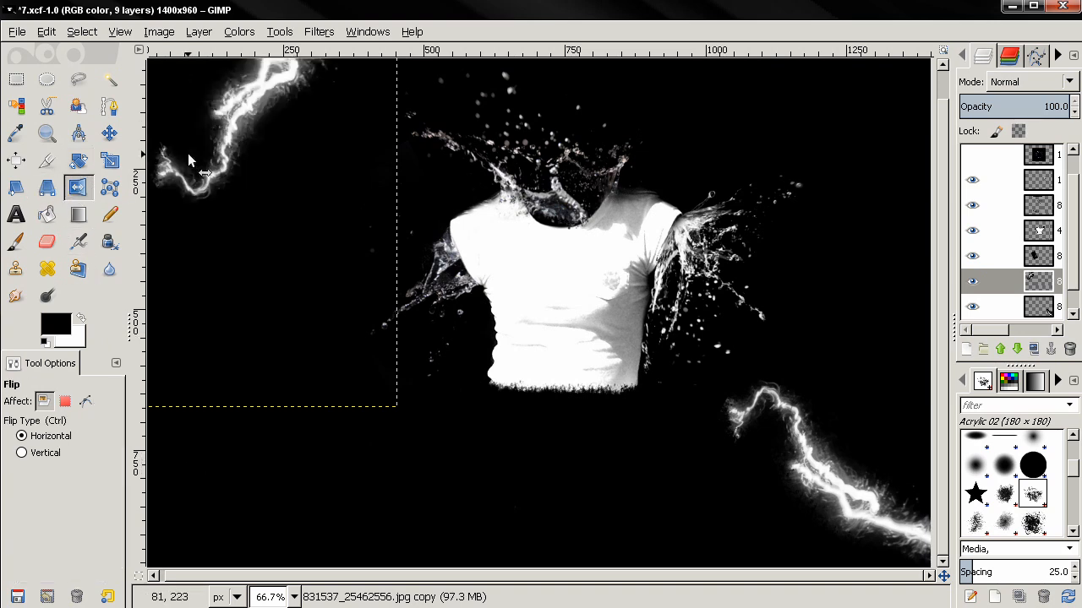
pyautogui.click(188, 153)
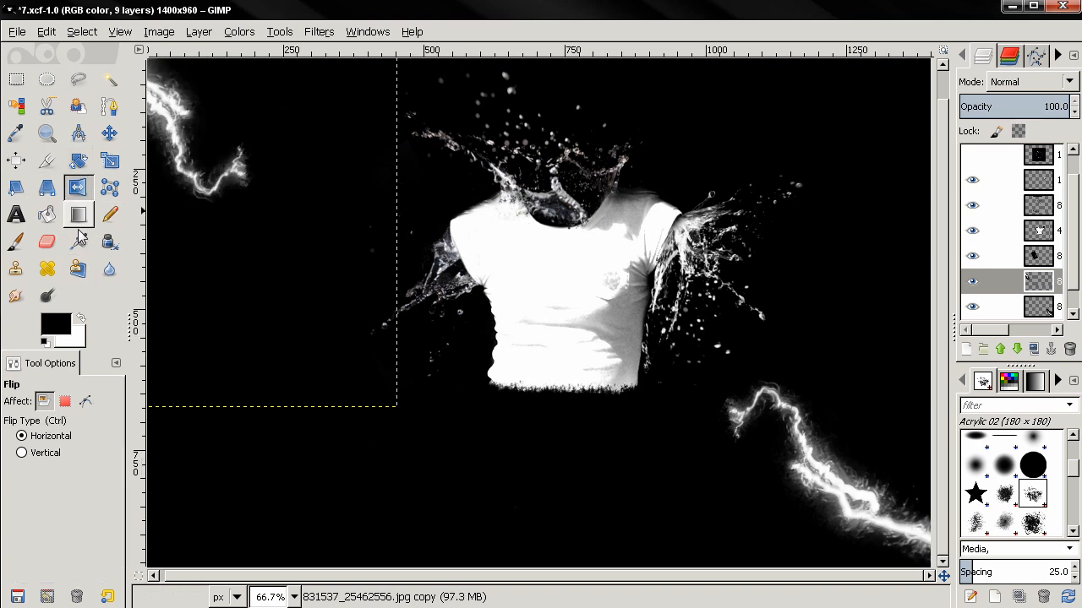
pyautogui.click(43, 453)
pyautogui.click(211, 190)
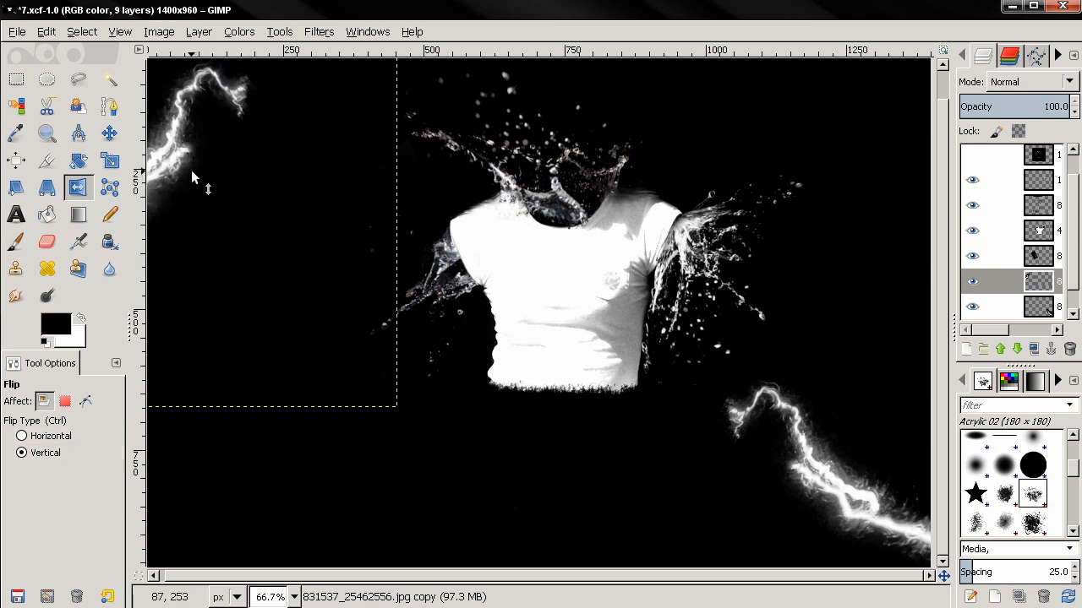
pyautogui.click(193, 169)
pyautogui.click(183, 119)
pyautogui.click(185, 122)
# - Move the duplicated lightning streak down and inward so its tip points toward the left-hand sleeve
pyautogui.press('m')
pyautogui.moveTo(190, 118); pyautogui.dragTo(278, 212)
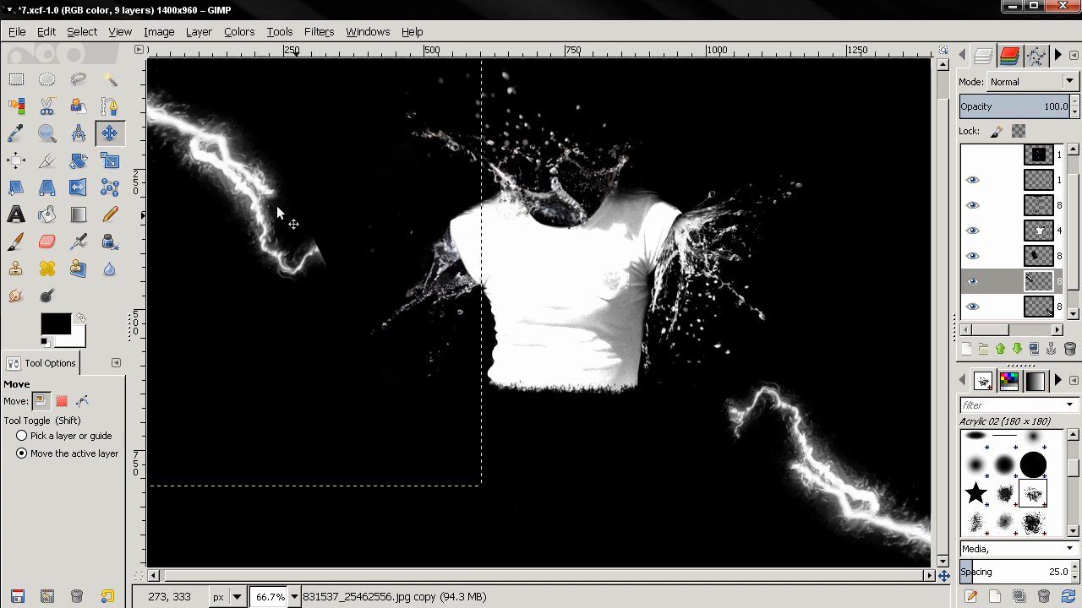
# - Toggle the splash layer above the duplicated lightning to check its overlap, and erase that layer's dark area covering the lightning tip
pyautogui.click(1041, 285)
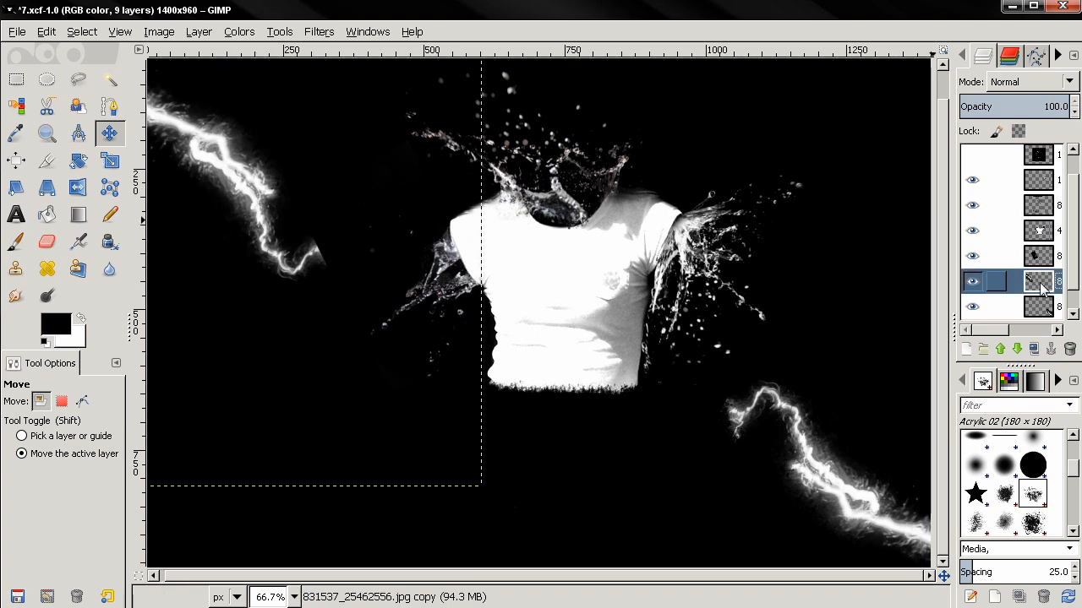
pyautogui.click(972, 256)
pyautogui.click(972, 256)
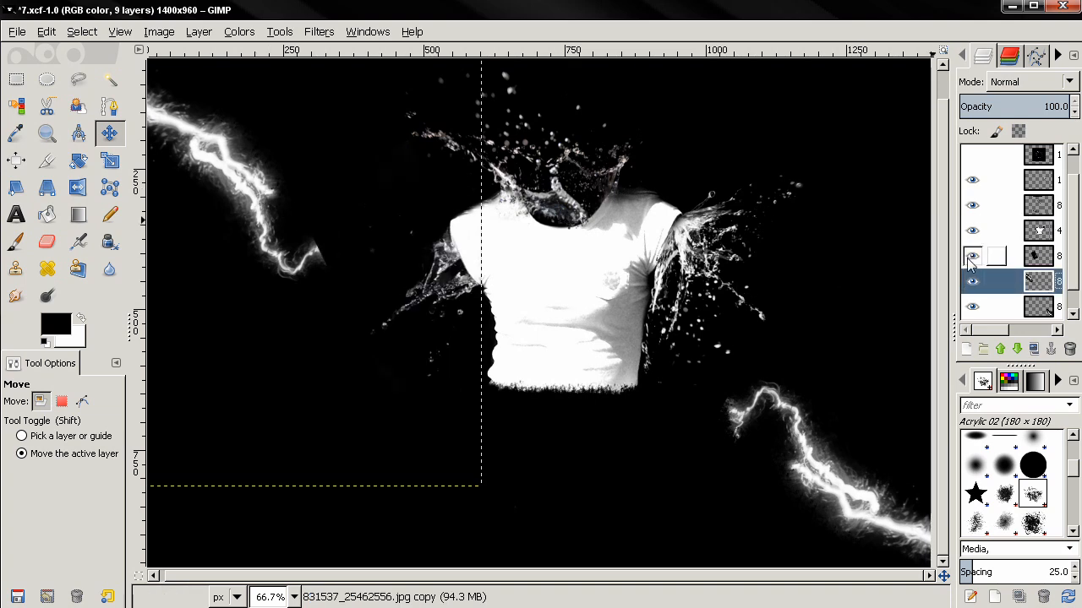
pyautogui.click(1046, 285)
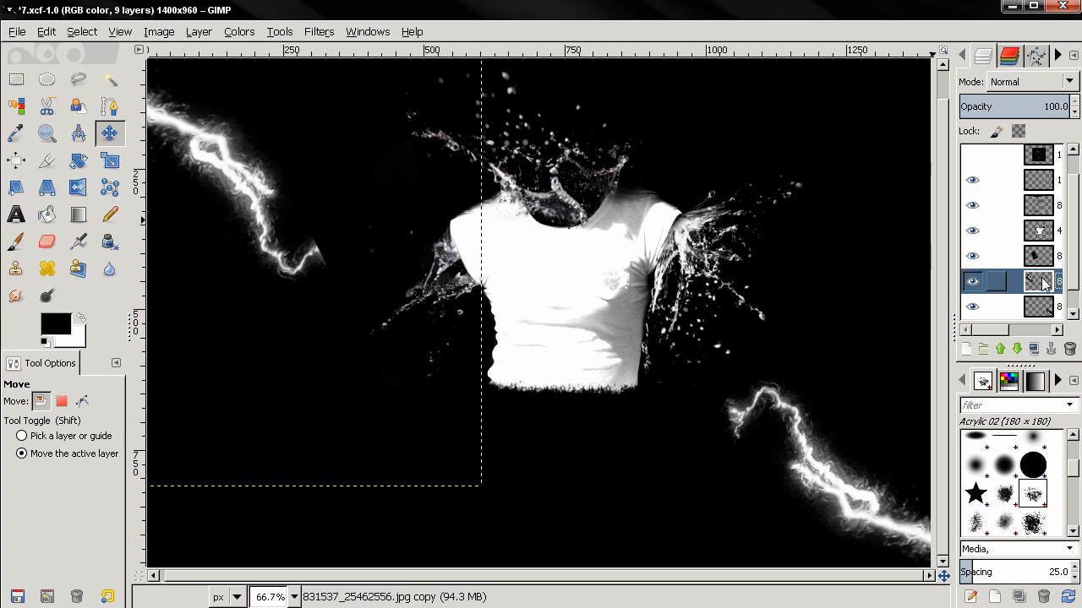
pyautogui.click(972, 256)
pyautogui.click(971, 256)
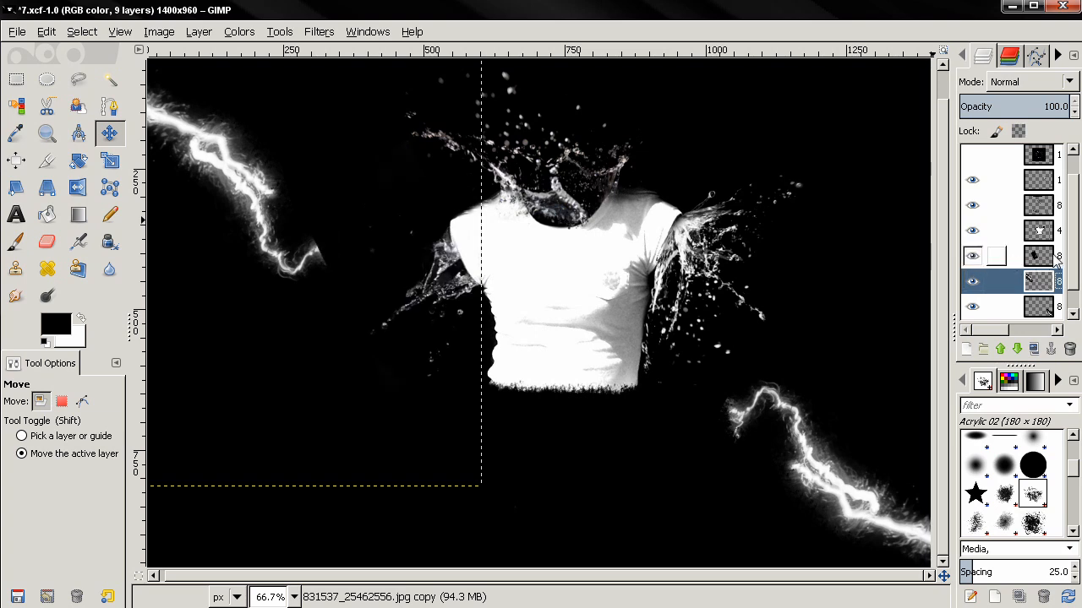
pyautogui.click(1052, 257)
pyautogui.click(47, 241)
pyautogui.click(330, 240)
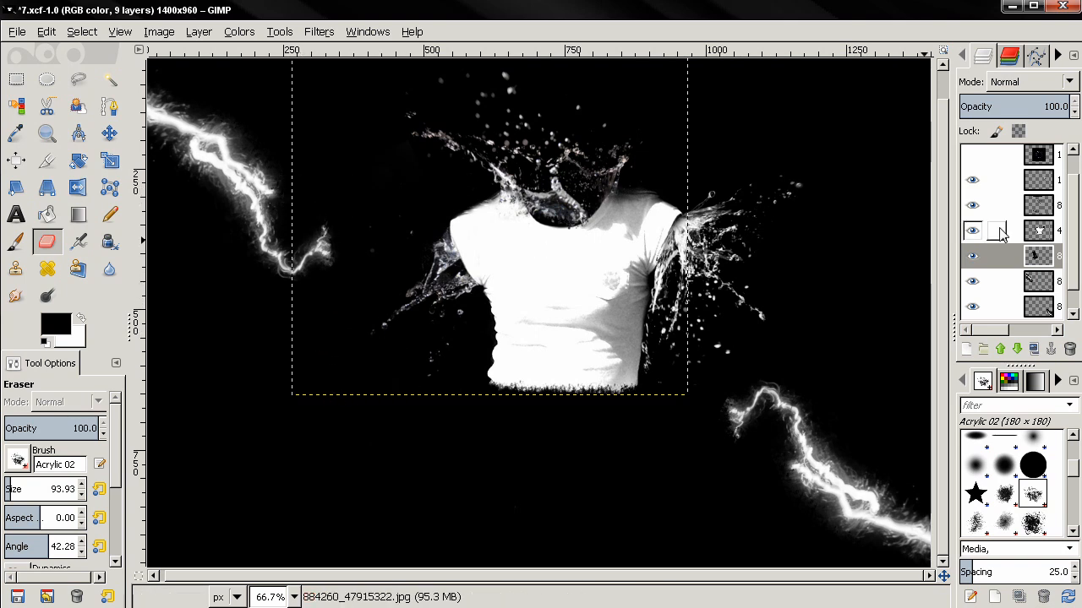
# - Nudge the duplicated lightning streak slightly into place and make the Background layer active
pyautogui.click(1040, 279)
pyautogui.press('m')
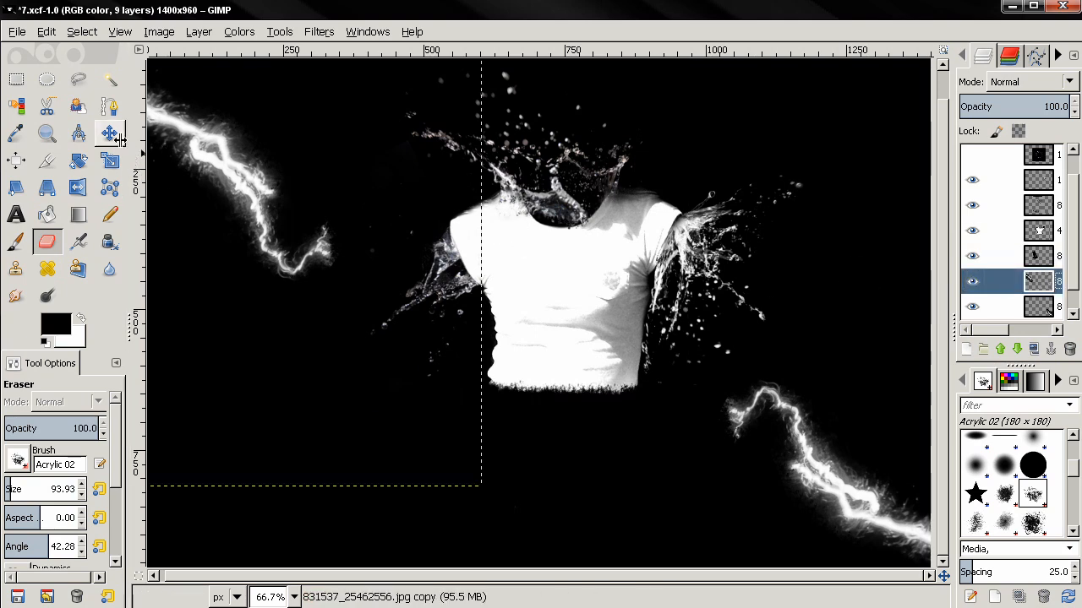
pyautogui.moveTo(228, 161); pyautogui.dragTo(226, 160)
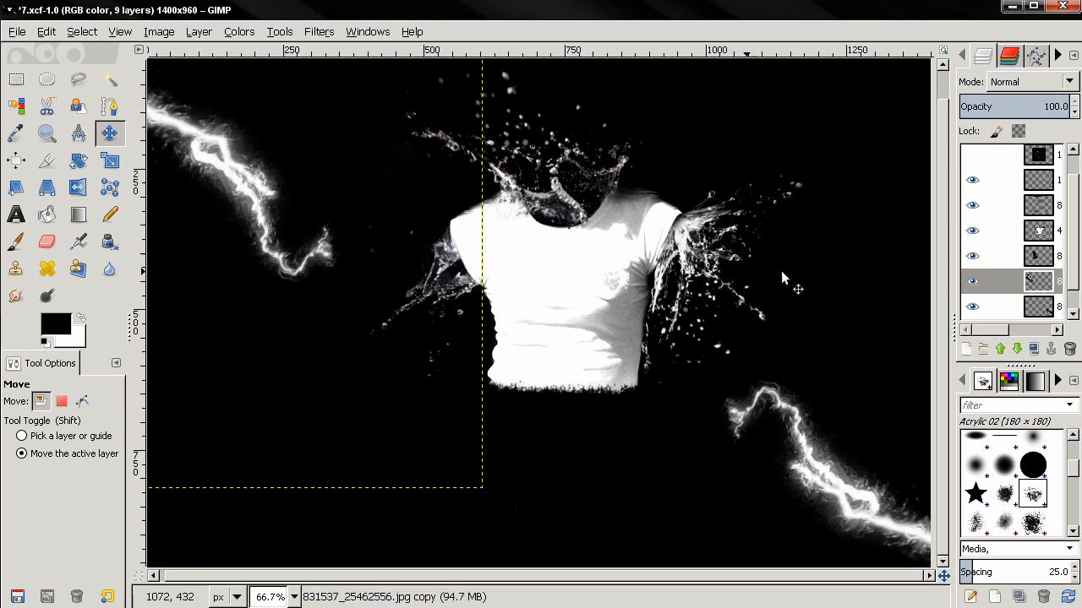
pyautogui.moveTo(1073, 259); pyautogui.dragTo(1074, 278)
pyautogui.click(1040, 309)
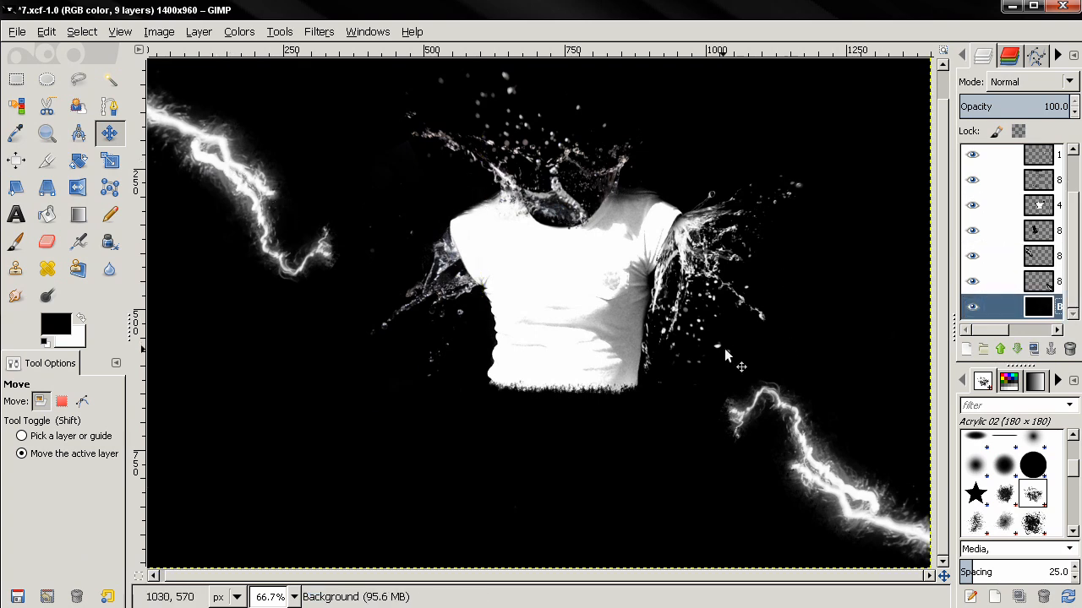
pyautogui.scroll(-1, 717, 348)
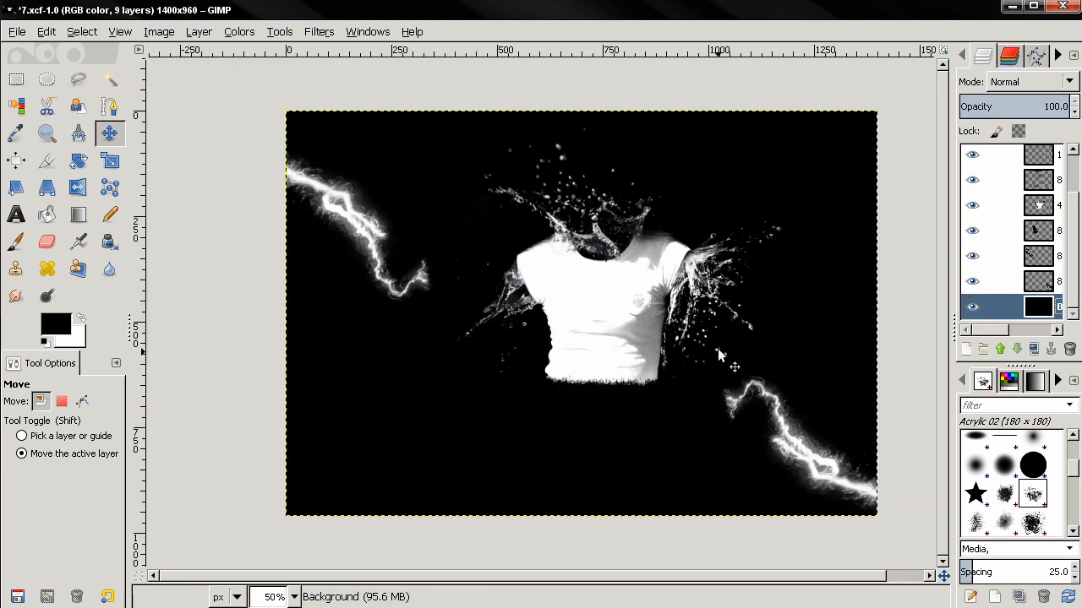
# - Show the hidden guitar layer and scale it proportionally to 376 × 1007 px
pyautogui.moveTo(717, 350); pyautogui.dragTo(663, 357)
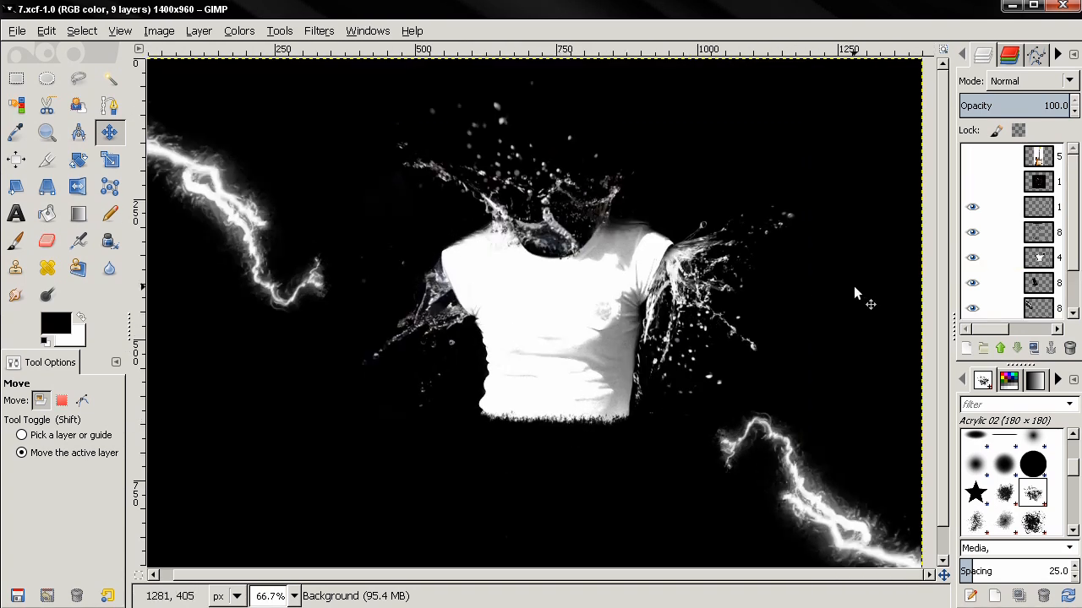
pyautogui.click(971, 158)
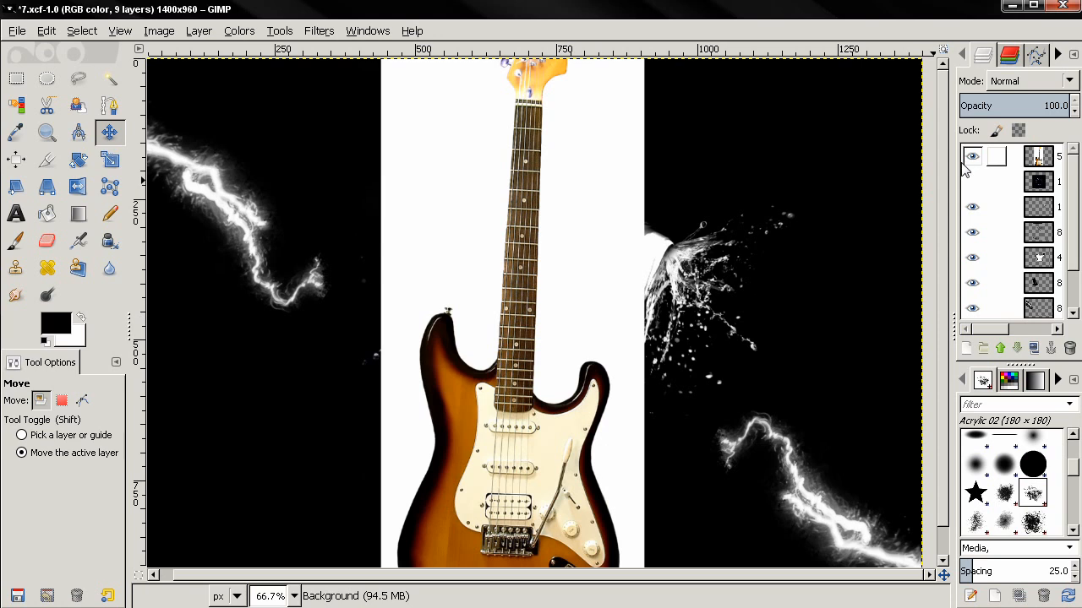
pyautogui.click(107, 162)
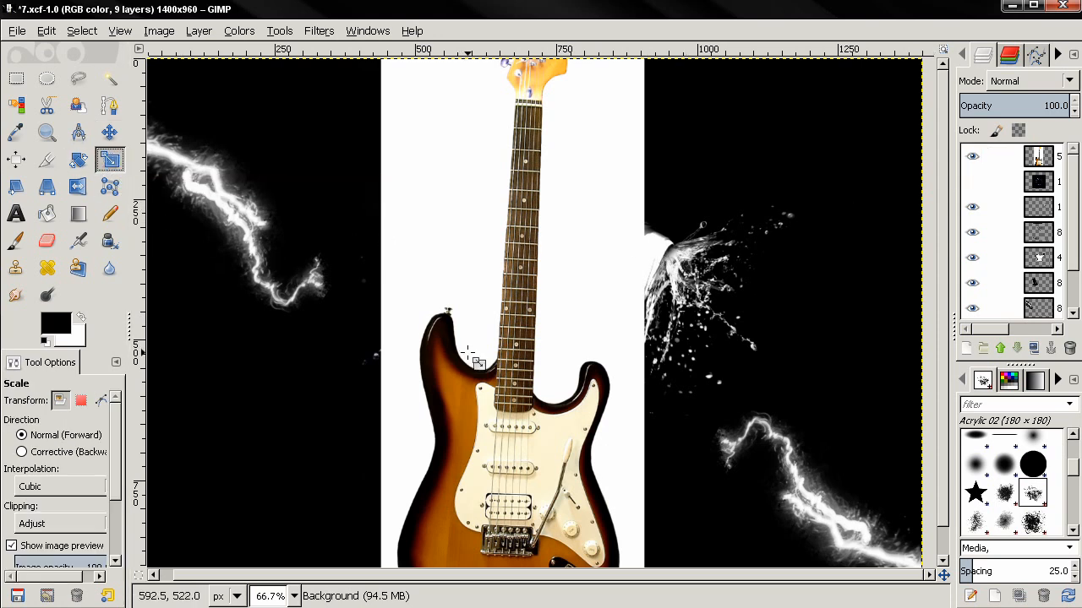
pyautogui.click(474, 365)
pyautogui.moveTo(727, 507); pyautogui.dragTo(693, 481)
pyautogui.click(277, 304)
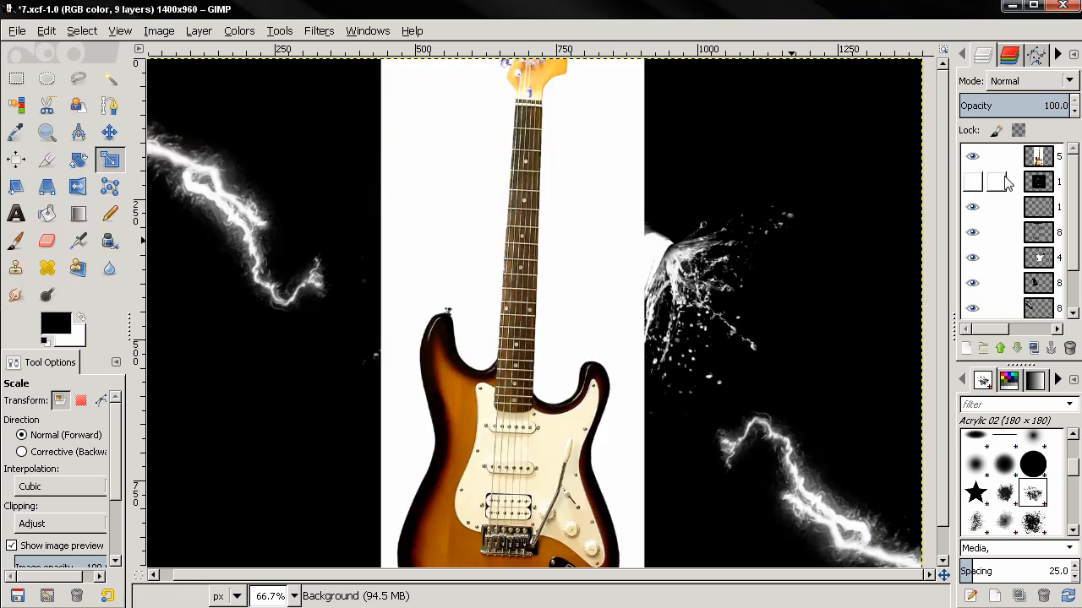
pyautogui.press('Home')
pyautogui.click(454, 313)
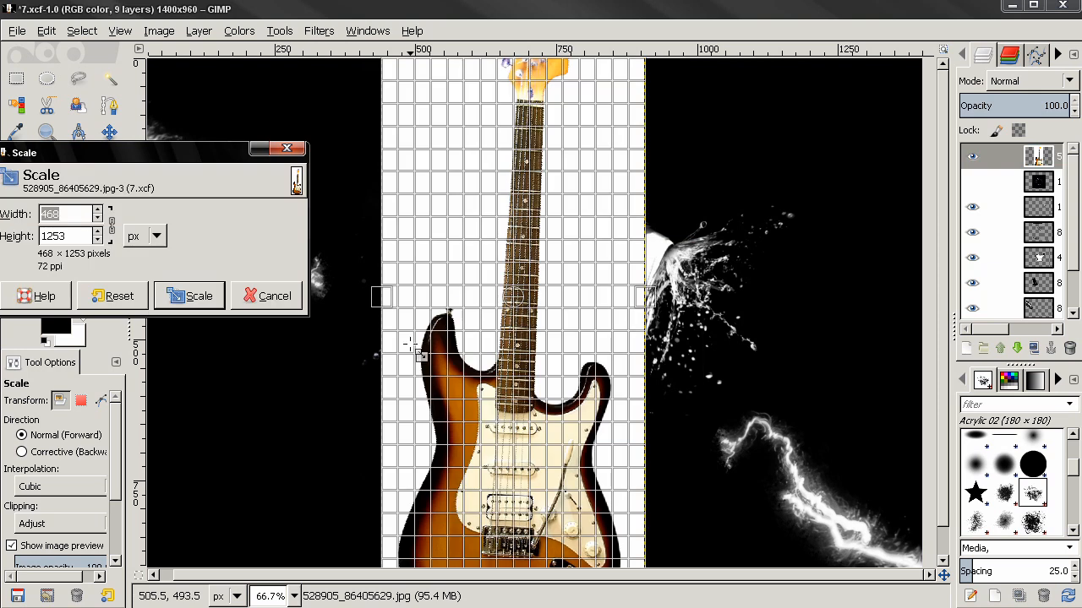
pyautogui.moveTo(609, 514); pyautogui.dragTo(517, 375)
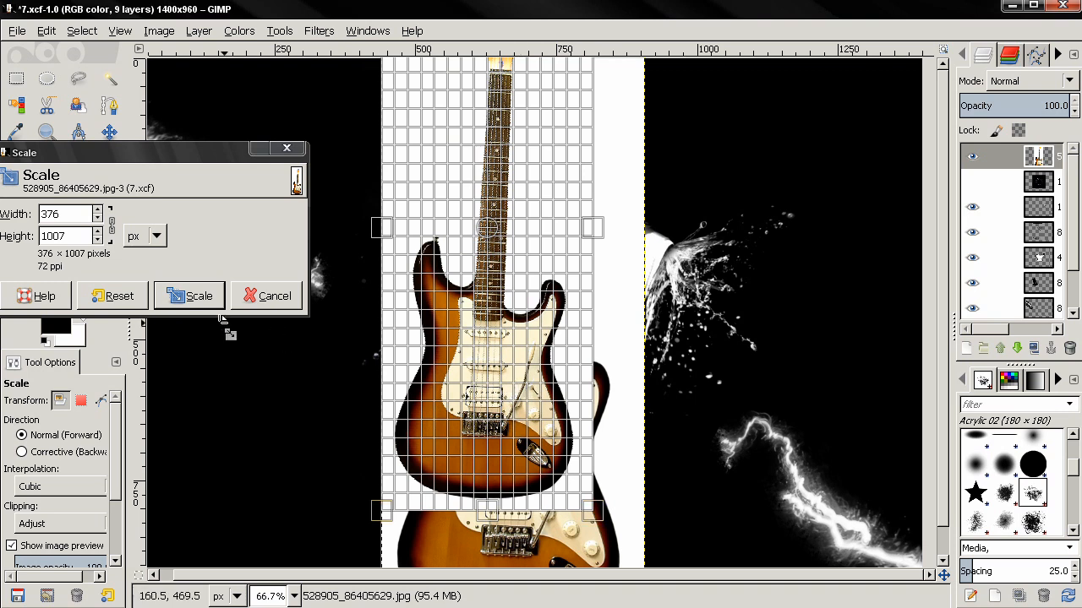
pyautogui.click(194, 300)
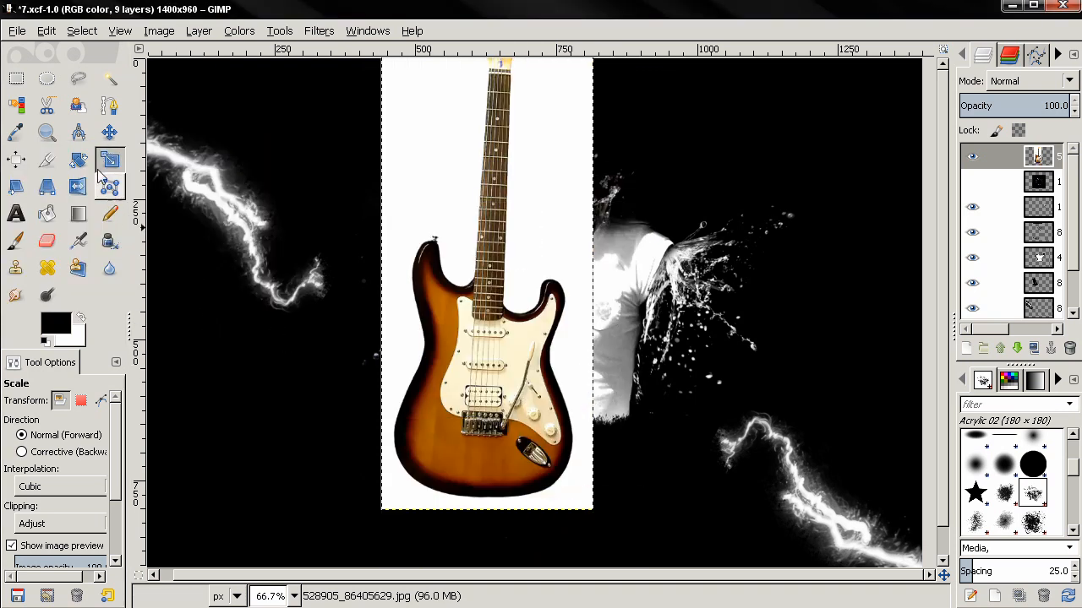
# - Rotate the guitar layer by 74.77° and move it down and to the right over the lower part of the T-shirt
pyautogui.hotkey('shift', 'r')
pyautogui.moveTo(428, 212); pyautogui.dragTo(574, 140)
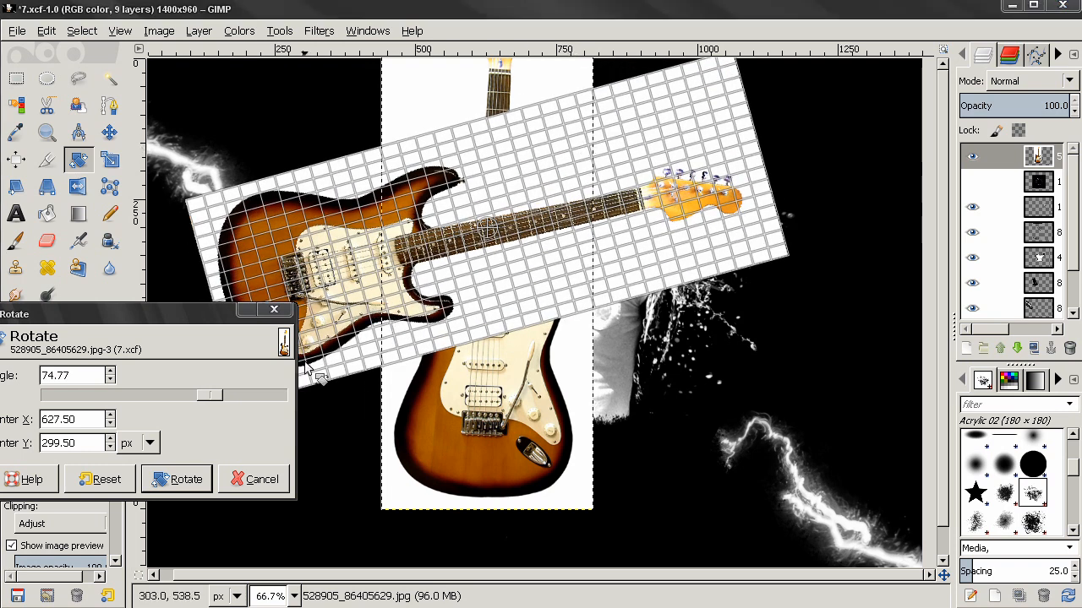
pyautogui.click(192, 474)
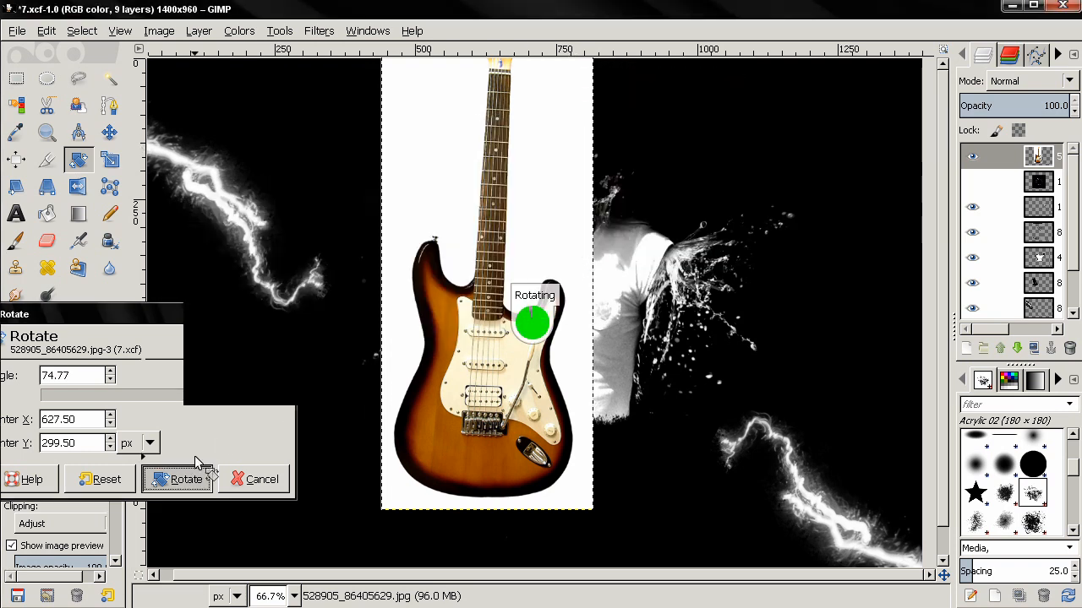
pyautogui.click(109, 132)
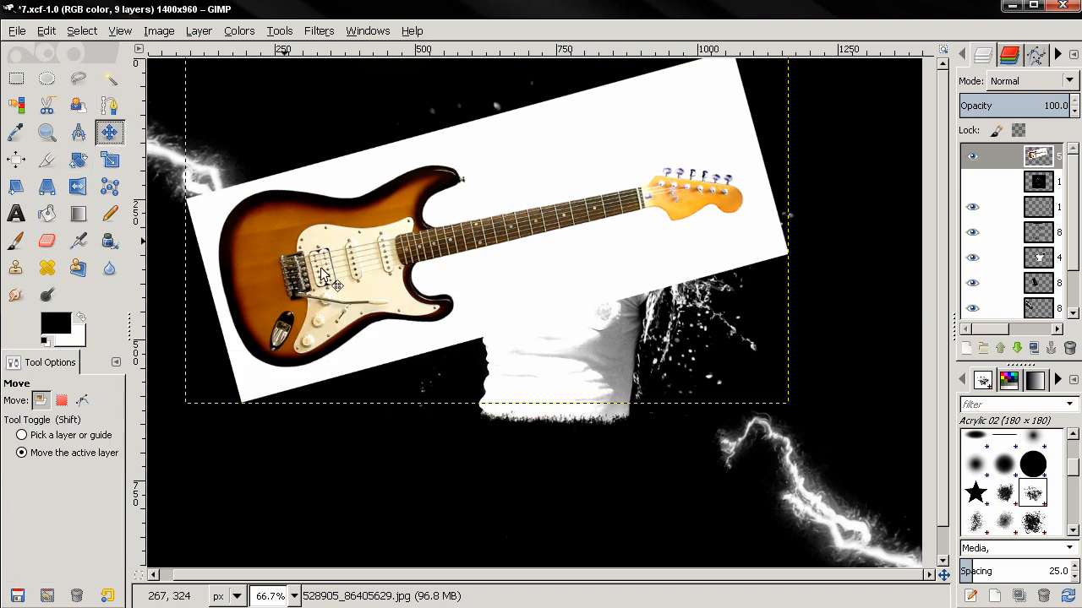
pyautogui.moveTo(362, 228); pyautogui.dragTo(481, 376)
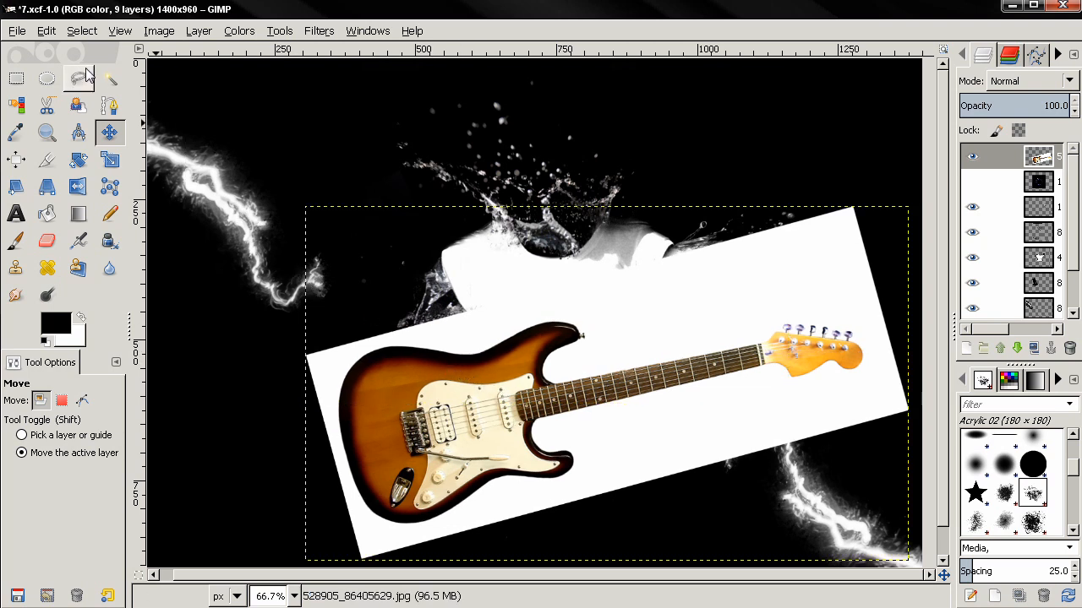
# - Fuzzy-select the white background around the guitar, grow the selection by 1 px, delete the selected area and clear the selection
pyautogui.click(109, 78)
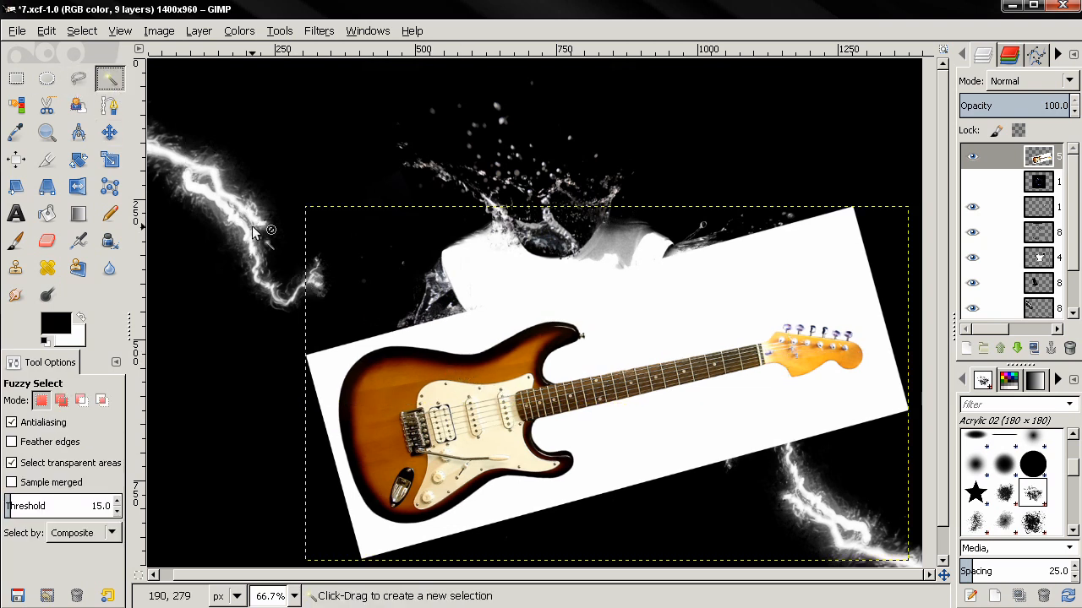
pyautogui.click(440, 336)
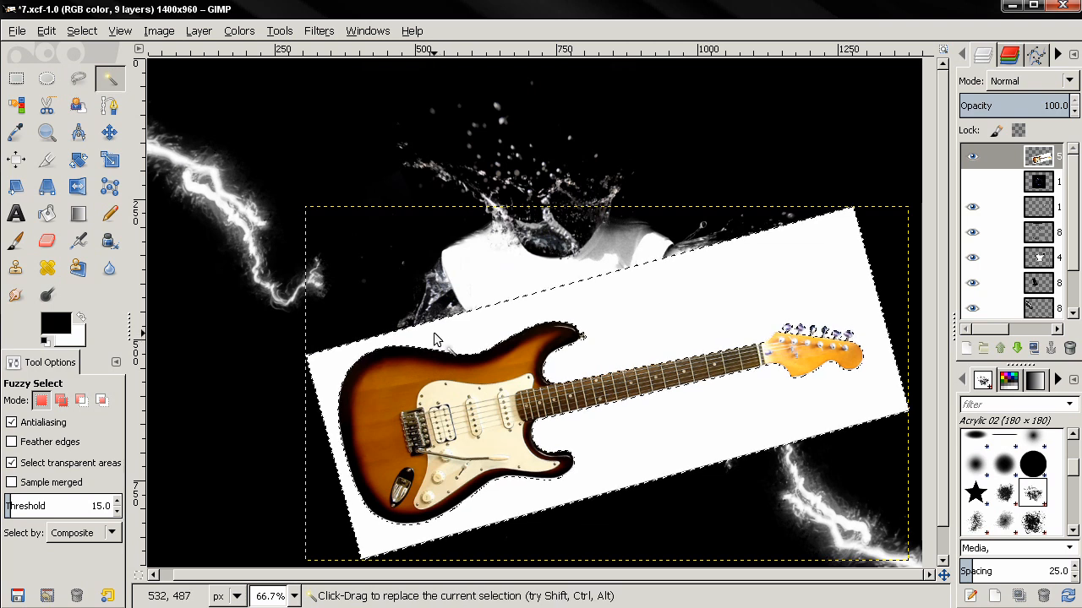
pyautogui.scroll(4, 430, 374)
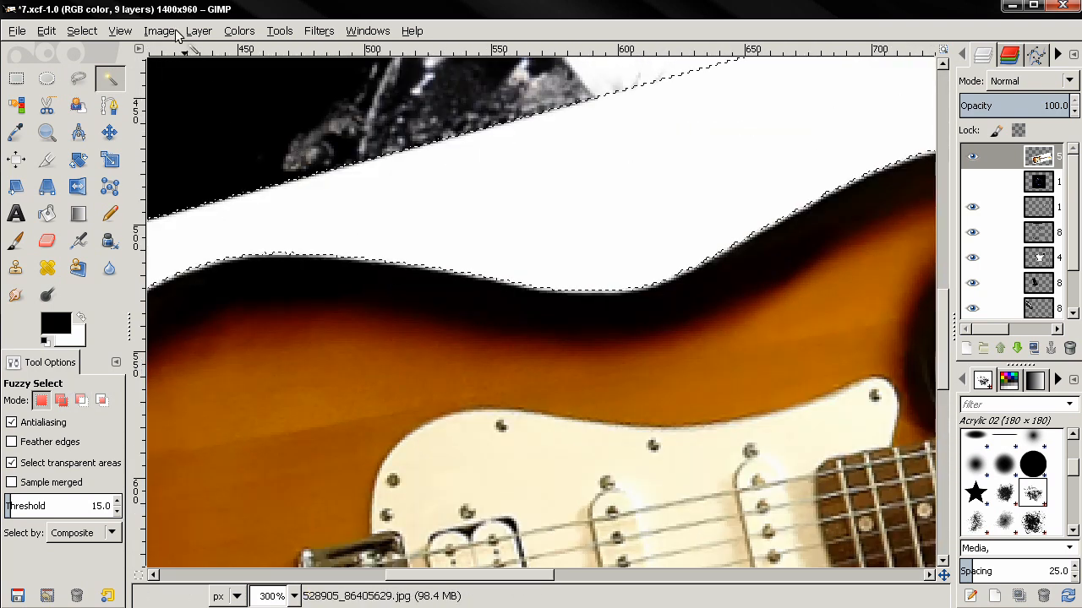
pyautogui.click(82, 30)
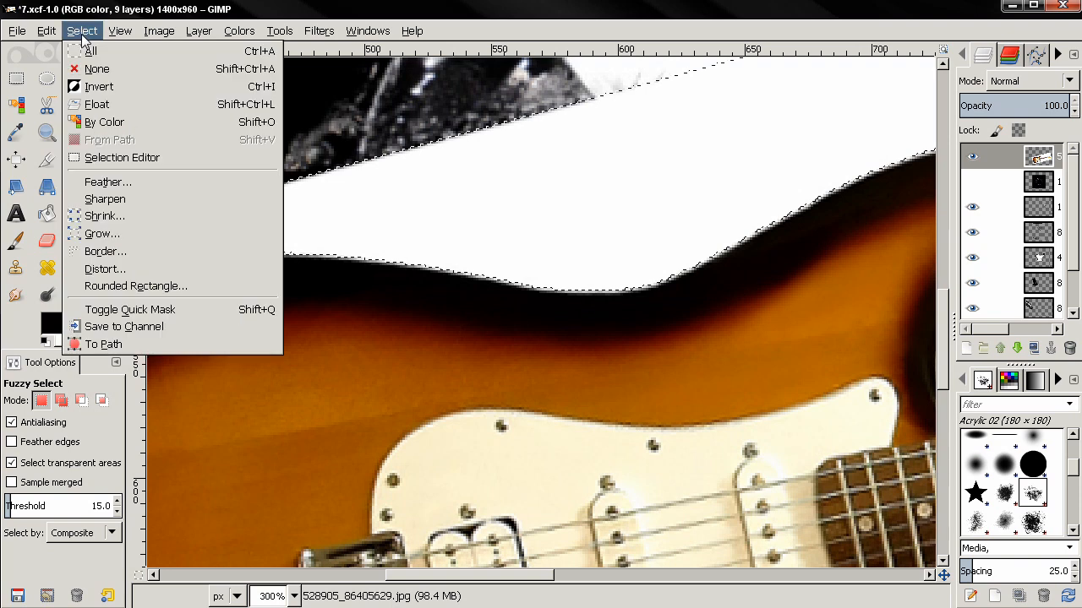
pyautogui.click(137, 232)
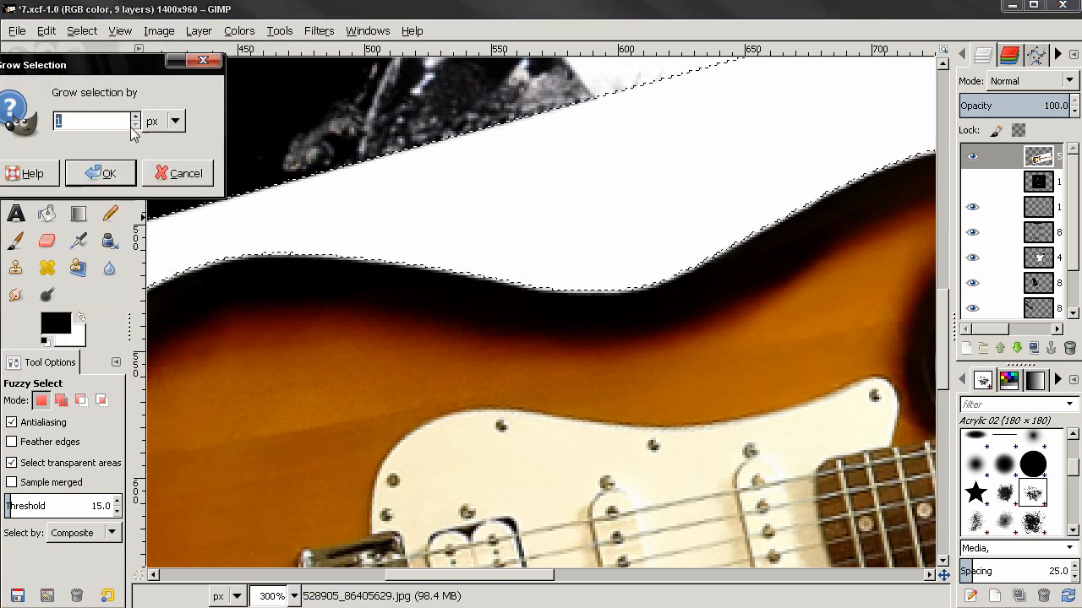
pyautogui.click(97, 173)
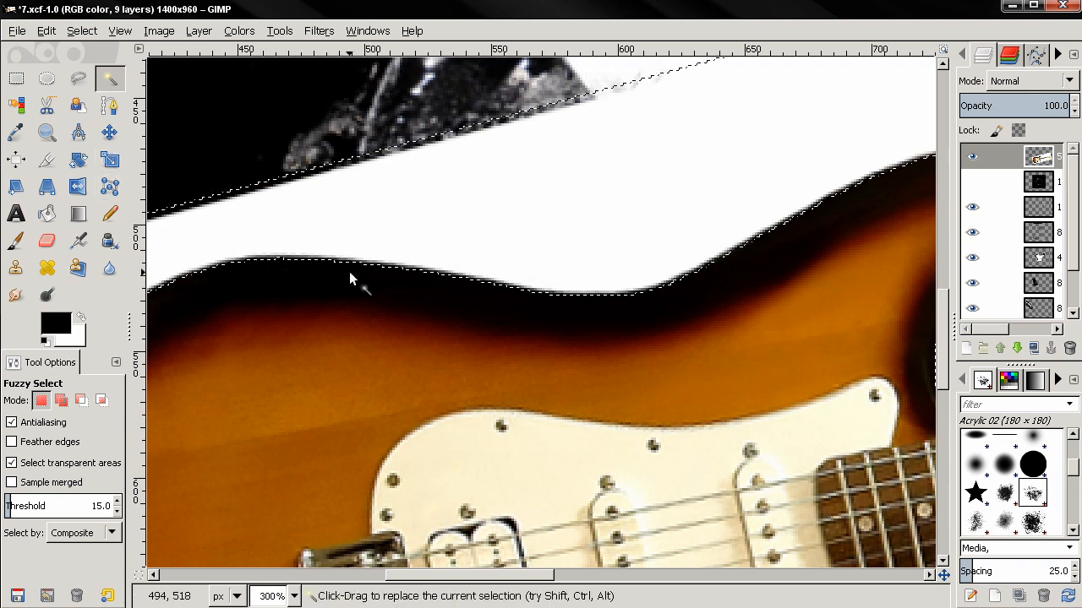
pyautogui.scroll(-3, 349, 272)
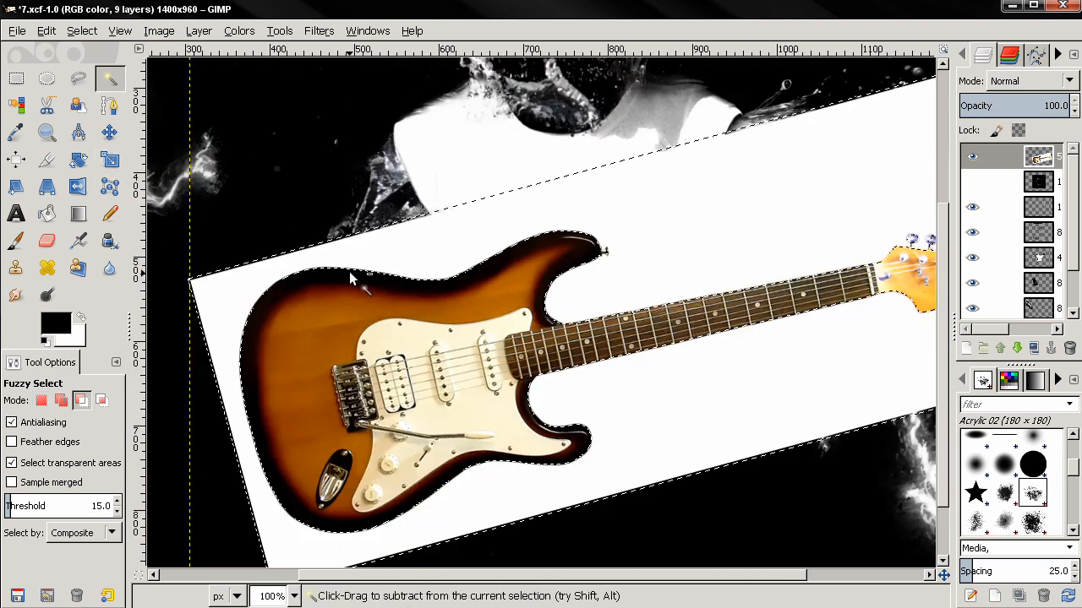
pyautogui.scroll(-1, 349, 271)
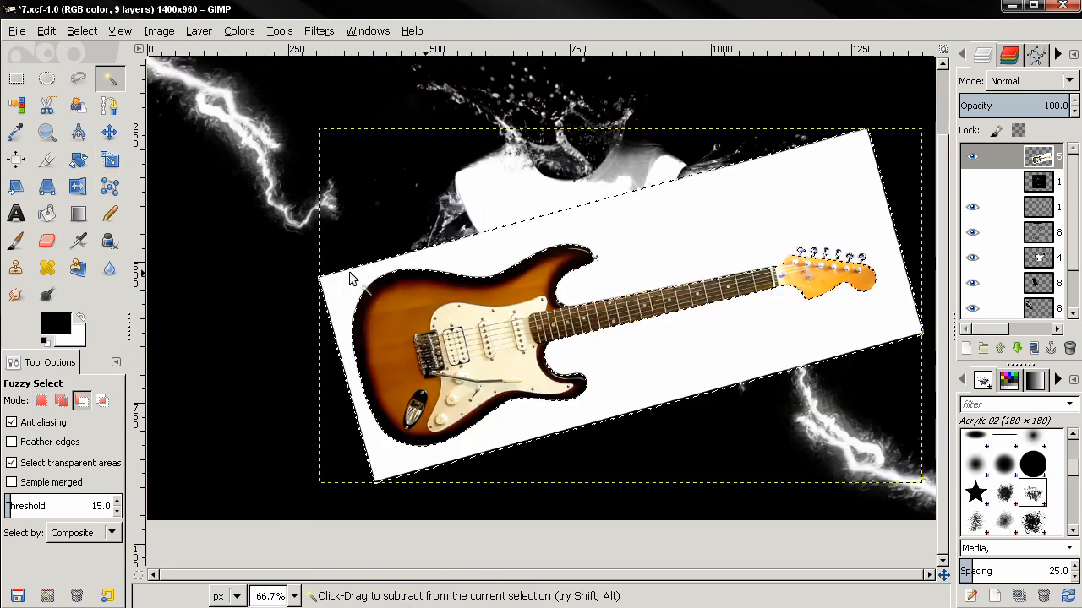
pyautogui.rightClick(994, 180)
pyautogui.click(851, 4)
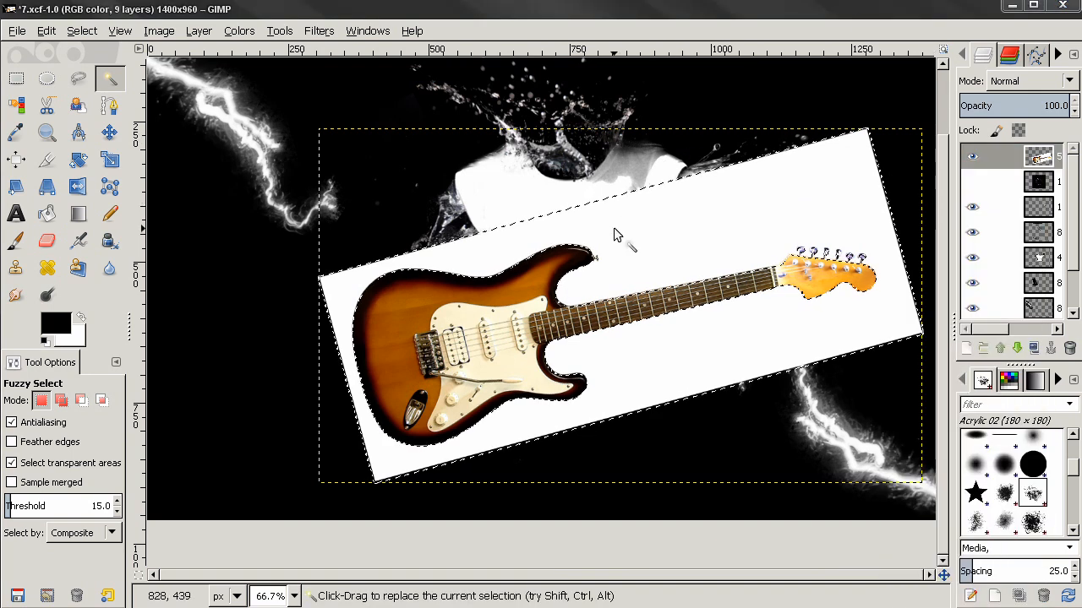
pyautogui.press('Delete')
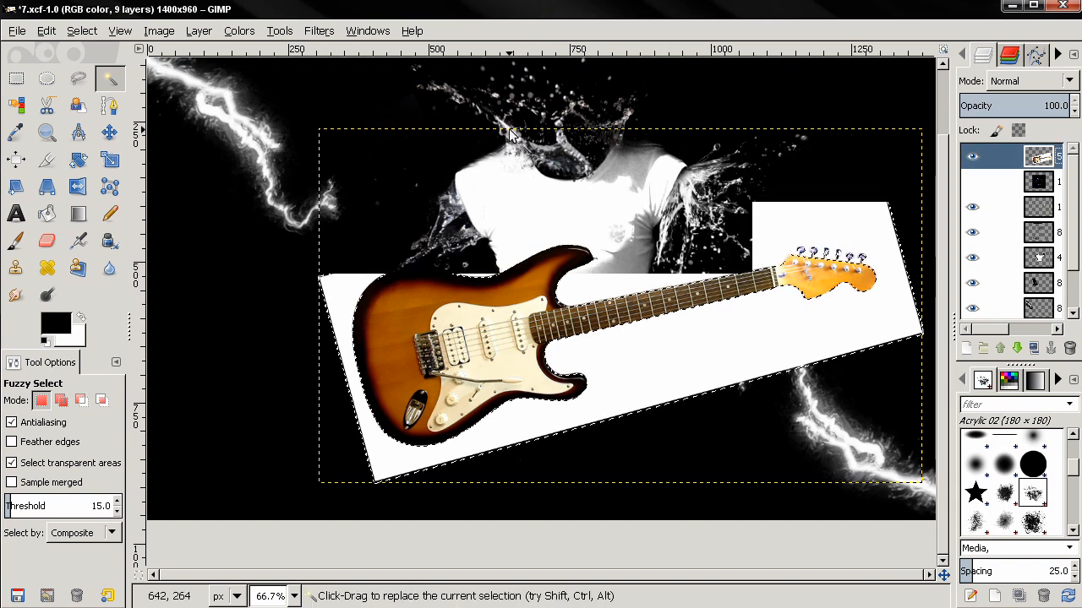
pyautogui.hotkey('ctrl', 'shift', 'a')
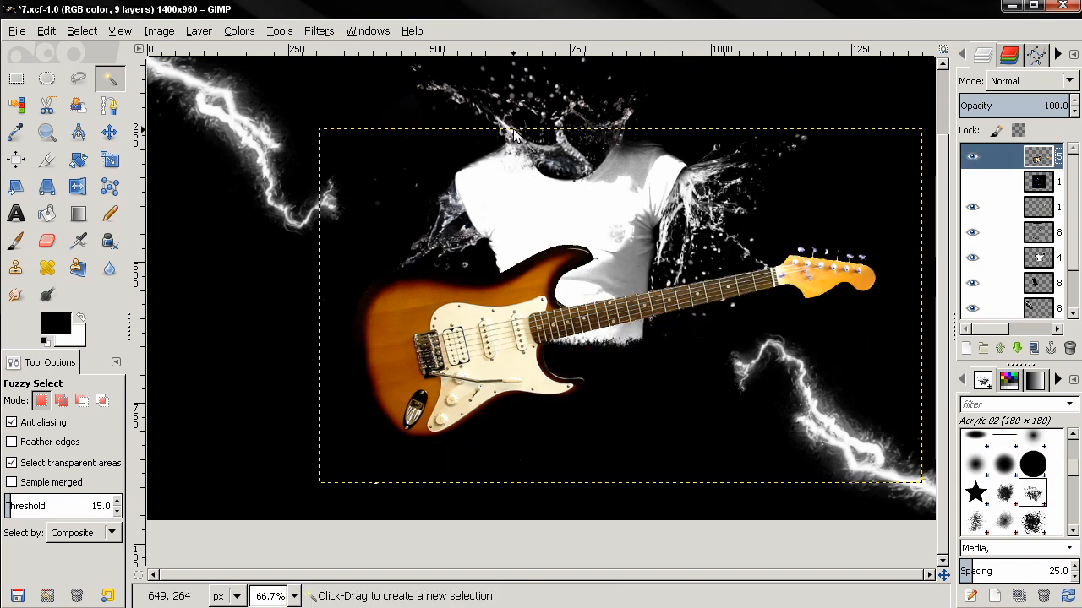
# - Move the cut-out guitar down and slightly to the right so its body overlaps the T-shirt's bottom hem
pyautogui.click(109, 131)
pyautogui.moveTo(450, 336); pyautogui.dragTo(475, 384)
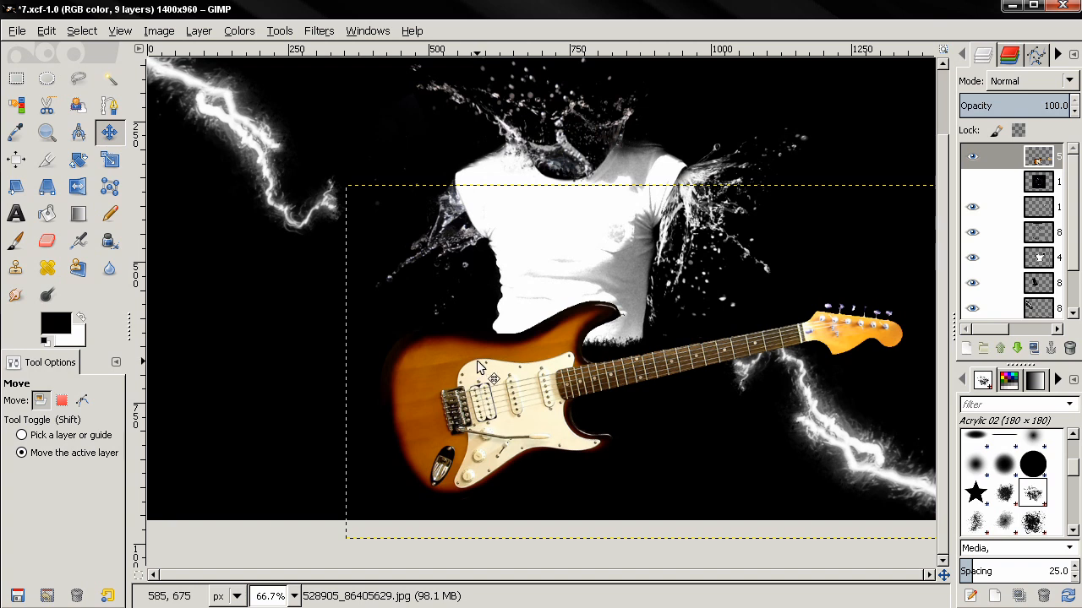
pyautogui.scroll(-1, 477, 364)
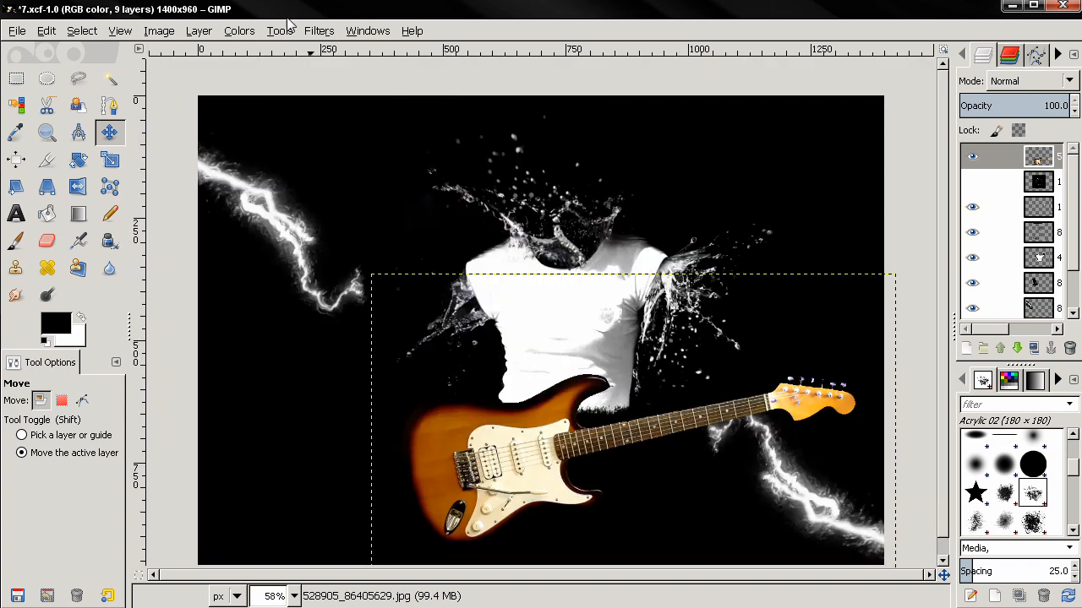
# - Desaturate the guitar layer using the Luminosity shade of gray, after comparing it with Lightness
pyautogui.click(245, 31)
pyautogui.click(258, 191)
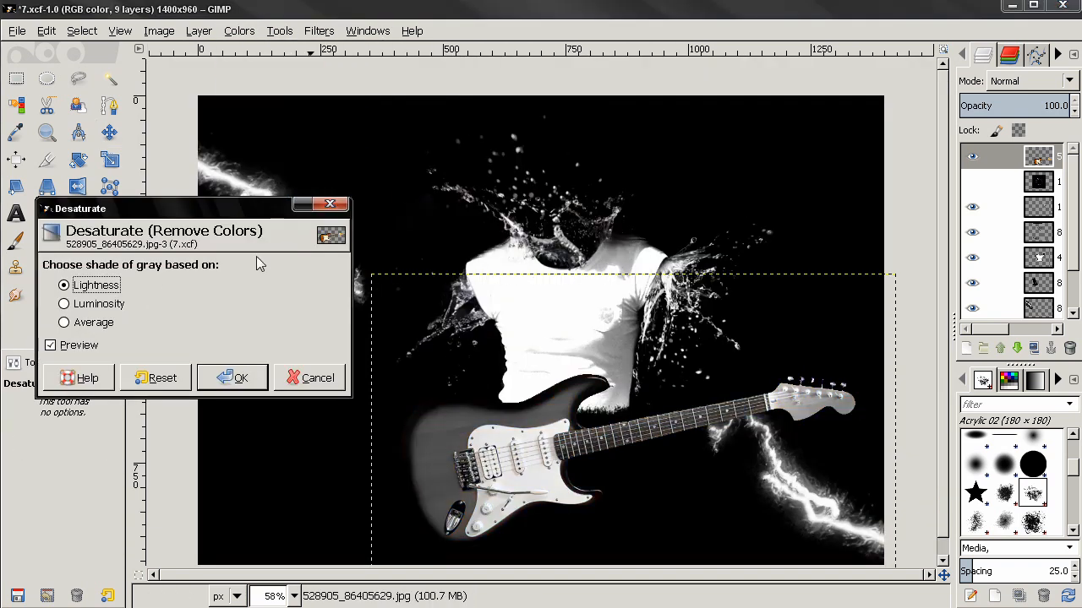
pyautogui.click(95, 305)
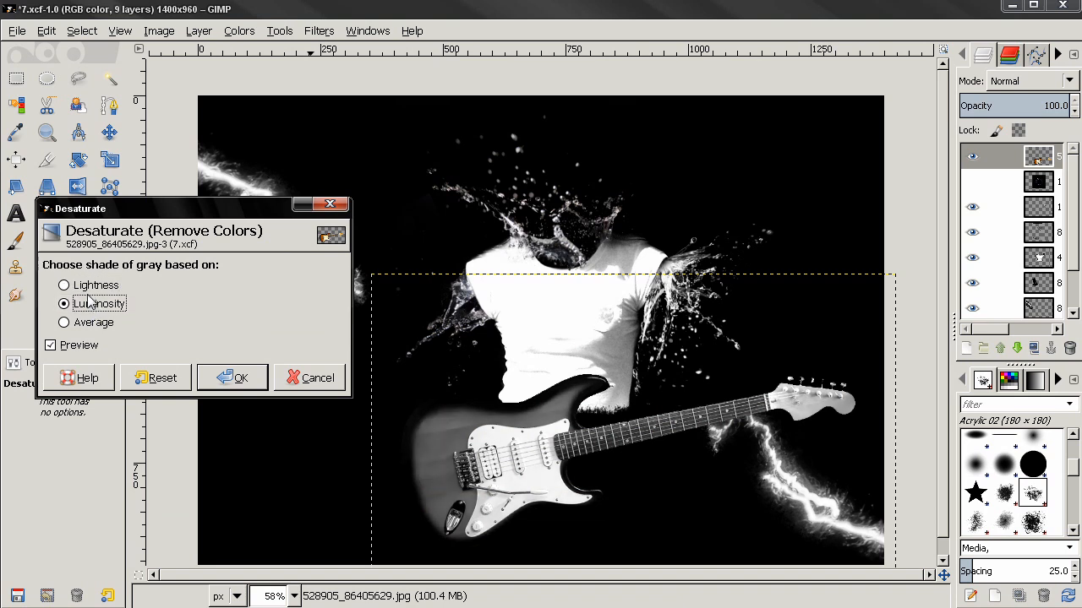
pyautogui.press('Up')
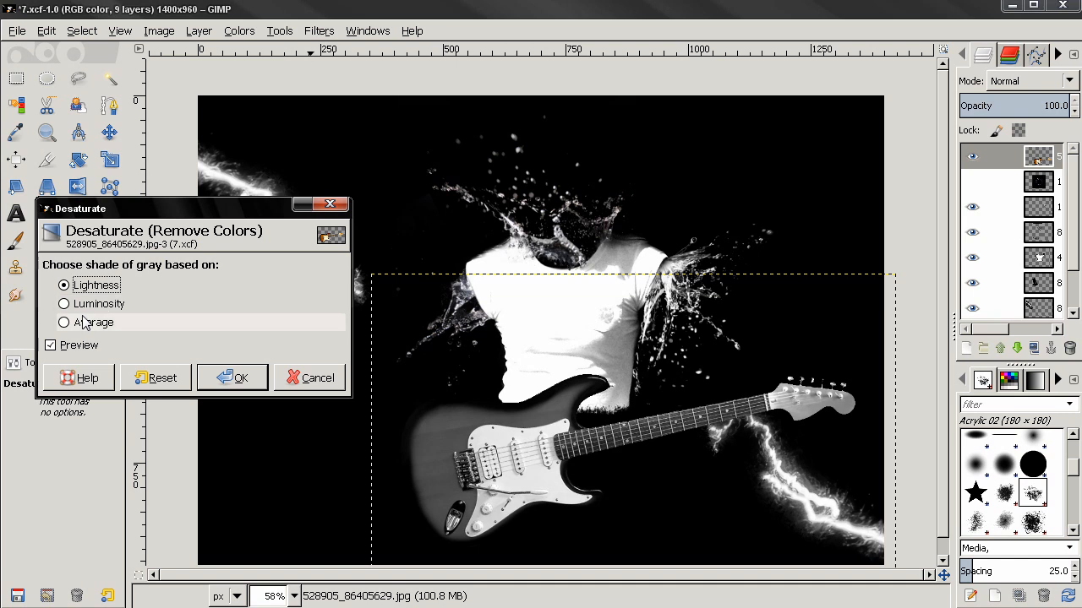
pyautogui.click(87, 309)
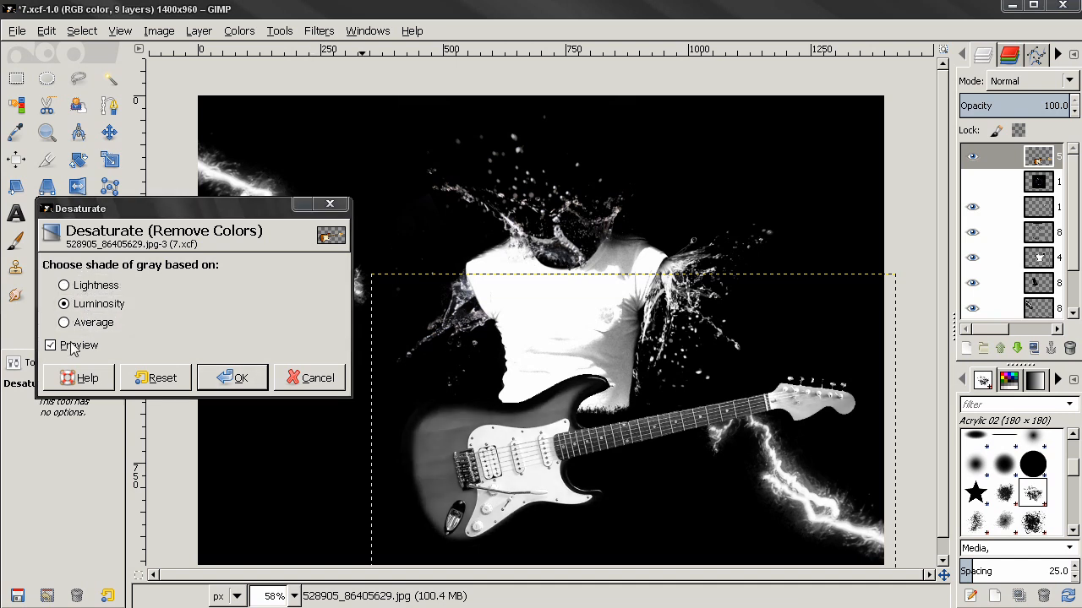
pyautogui.click(236, 378)
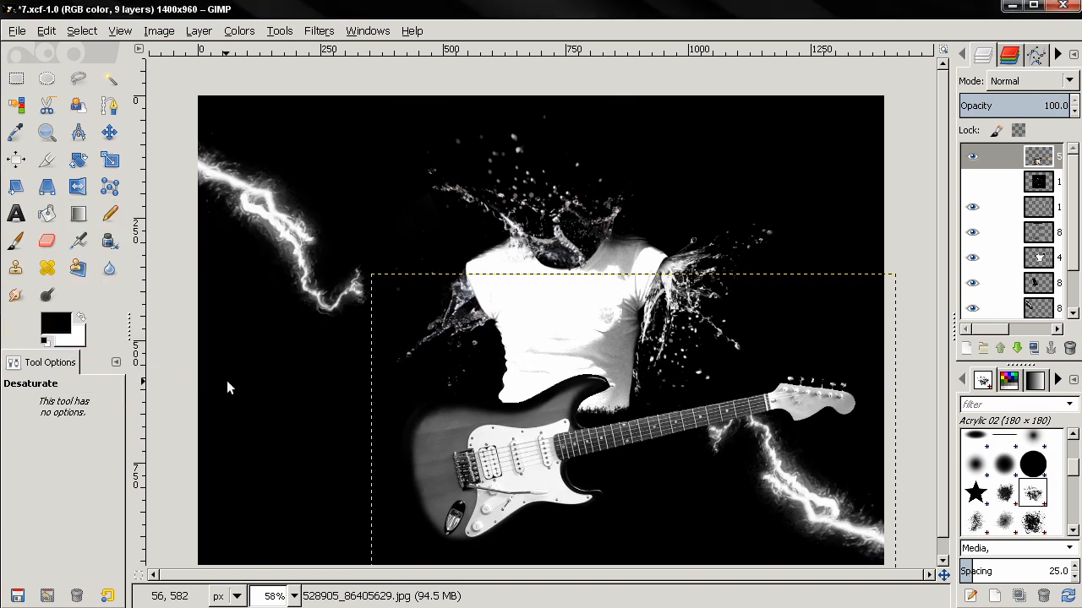
# - Rotate the guitar layer by -5.15° and keep it positioned across the T-shirt's bottom hem
pyautogui.click(110, 159)
pyautogui.click(78, 159)
pyautogui.moveTo(522, 409); pyautogui.dragTo(524, 423)
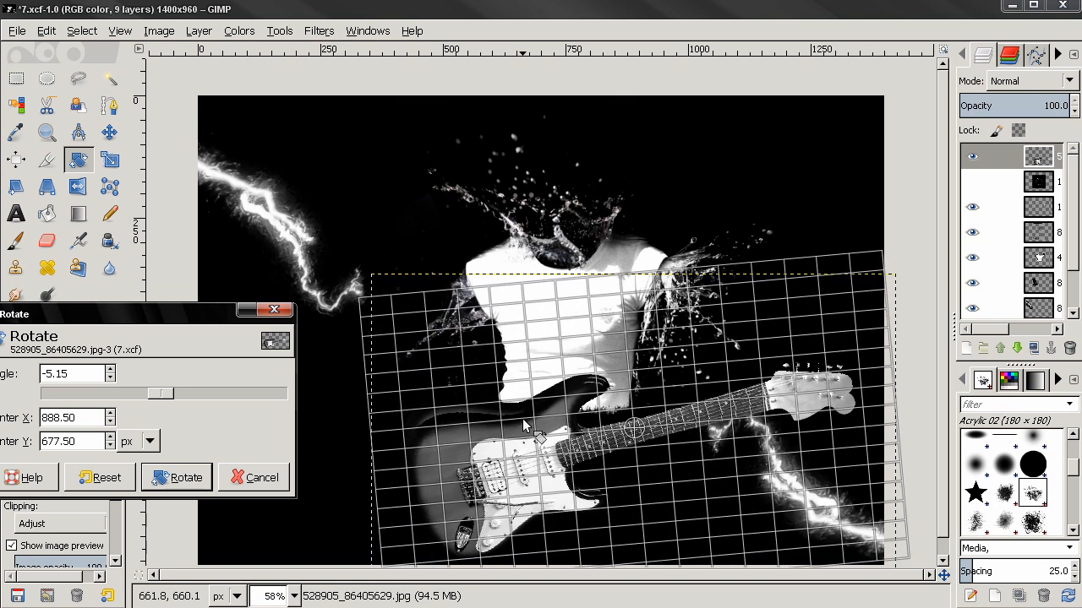
pyautogui.click(184, 479)
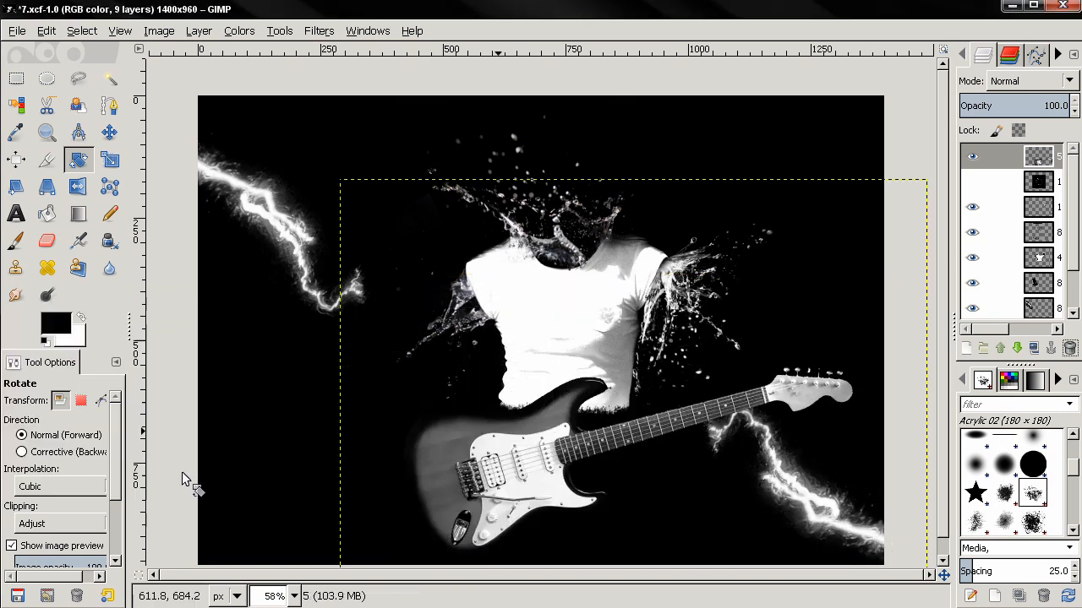
pyautogui.click(109, 132)
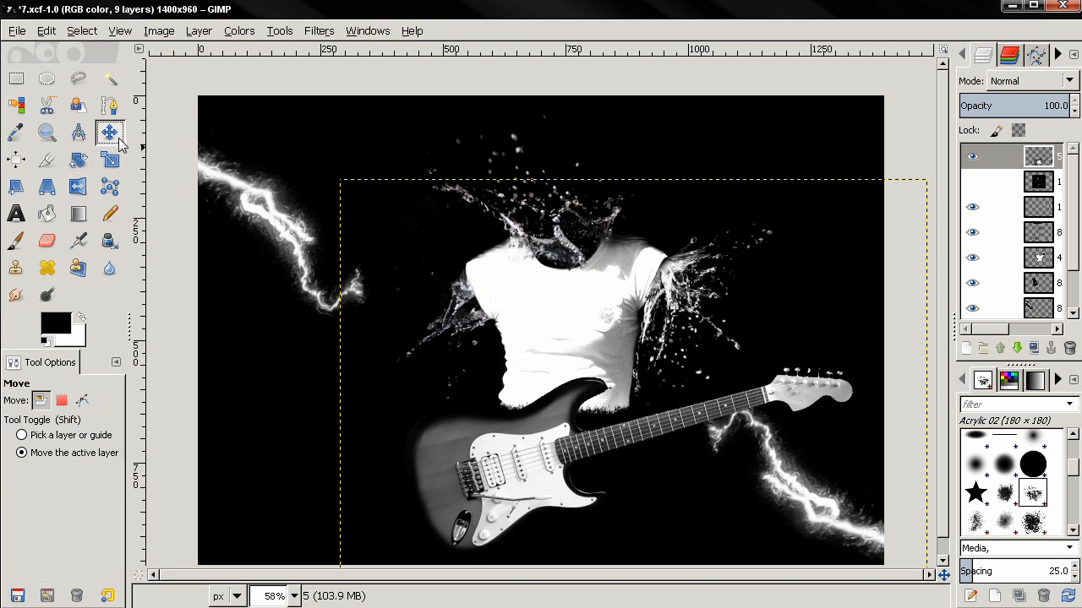
pyautogui.moveTo(542, 425)
pyautogui.mouseDown()
pyautogui.moveTo(534, 417)
pyautogui.moveTo(541, 426)
pyautogui.mouseUp()
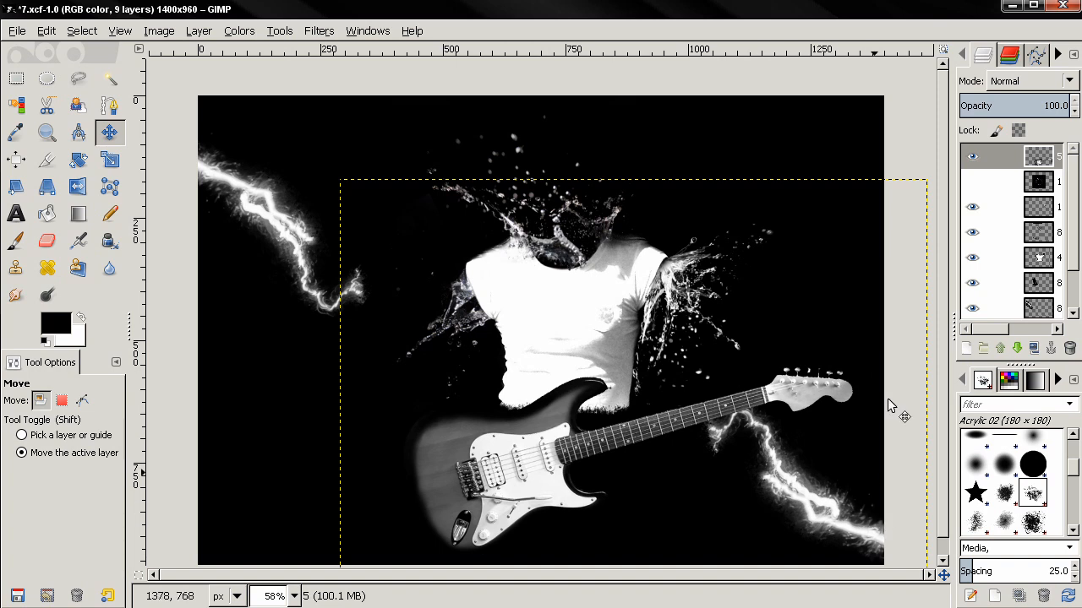
# - Move the lower lightning streak slightly down and to the right so its tip clears the guitar neck
pyautogui.scroll(-3, 1076, 213)
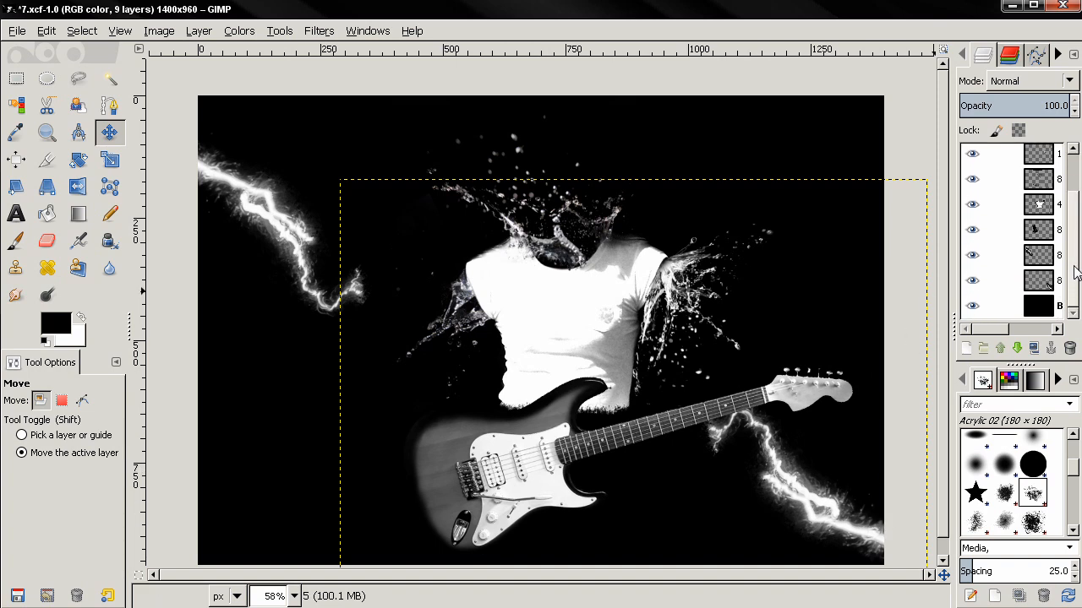
pyautogui.click(1044, 284)
pyautogui.moveTo(784, 480); pyautogui.dragTo(793, 491)
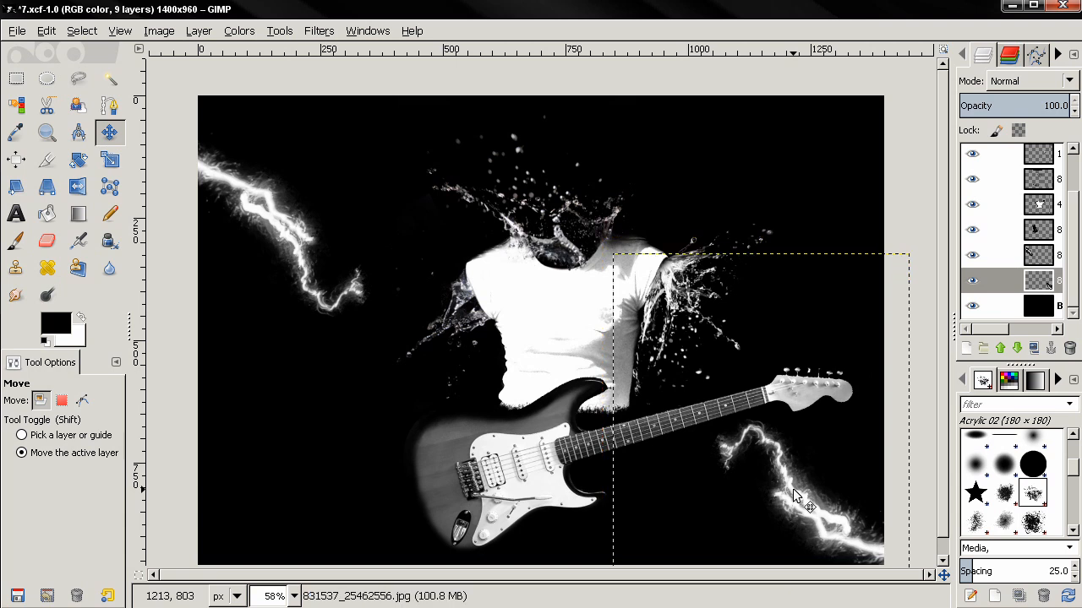
# - Move the upper lightning streak straight up so it enters higher along the canvas edge, and make the Background layer active
pyautogui.click(997, 254)
pyautogui.moveTo(286, 223); pyautogui.dragTo(286, 187)
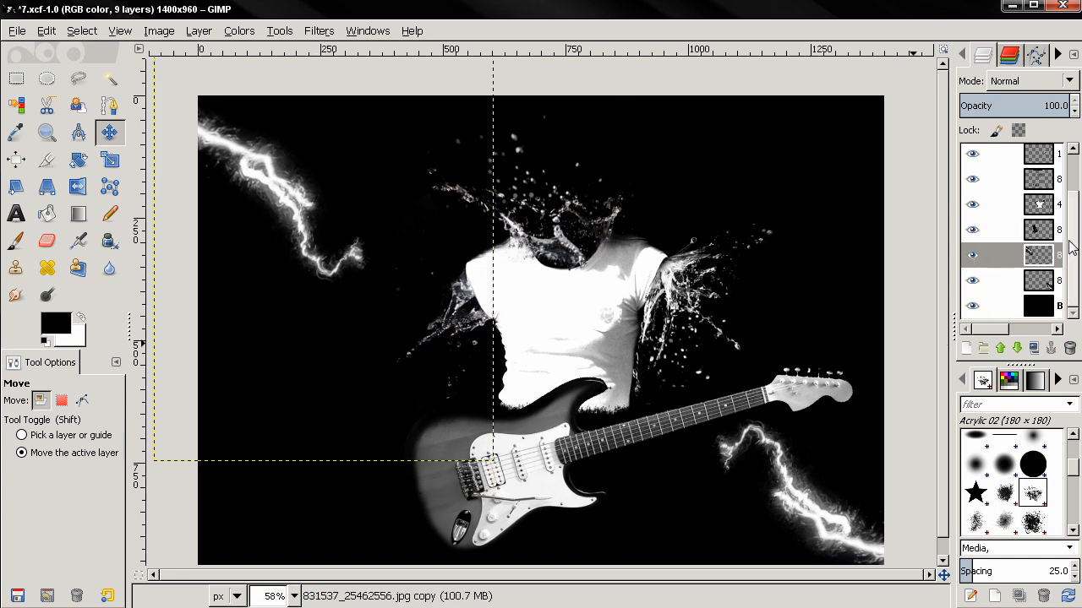
pyautogui.click(1038, 306)
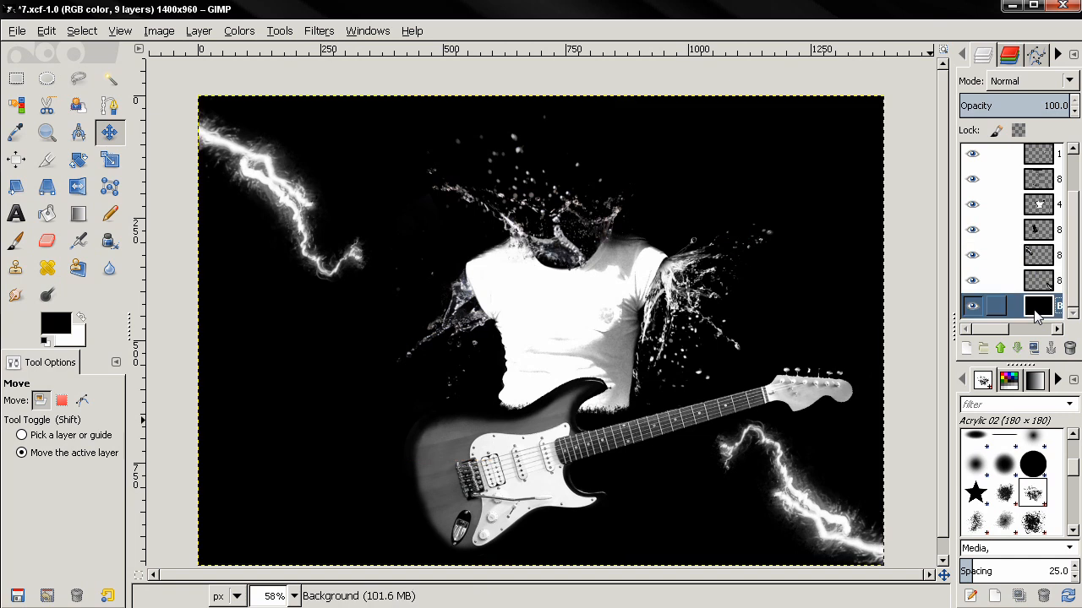
pyautogui.press('-')
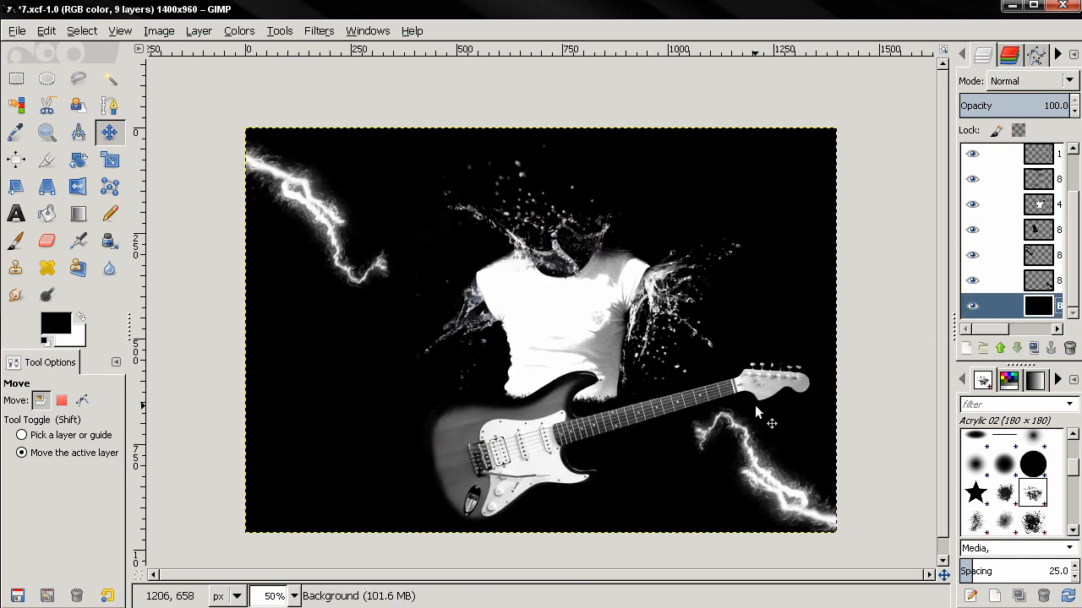
pyautogui.scroll(1, 754, 405)
pyautogui.scroll(-1, 758, 402)
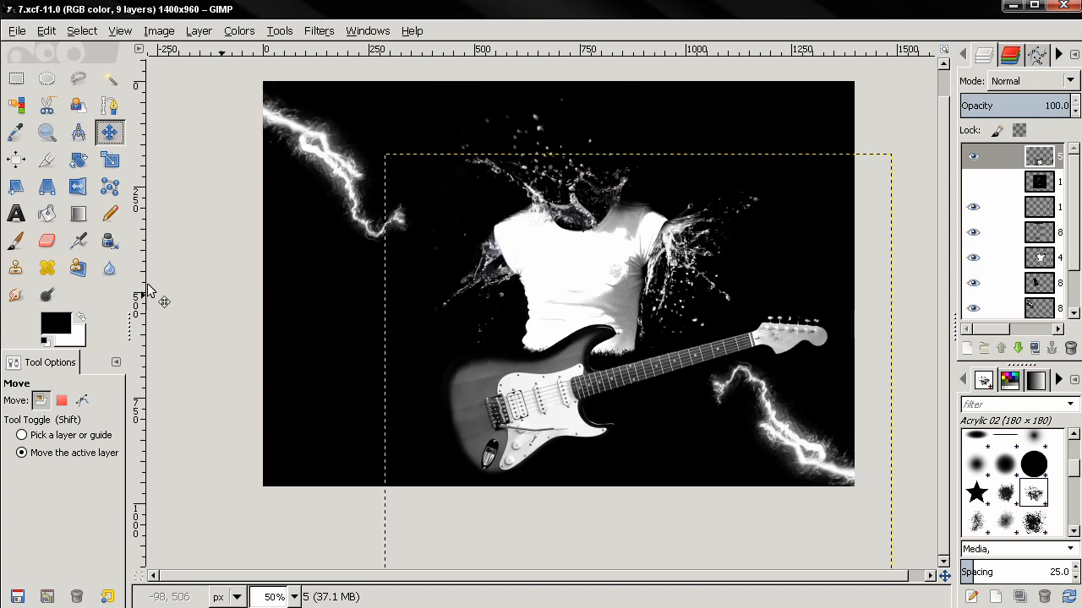
# - Erase a splattered patch from the tip of the guitar's upper horn, using the Acrylic 02 brush at an angle of -81.63
pyautogui.click(1045, 168)
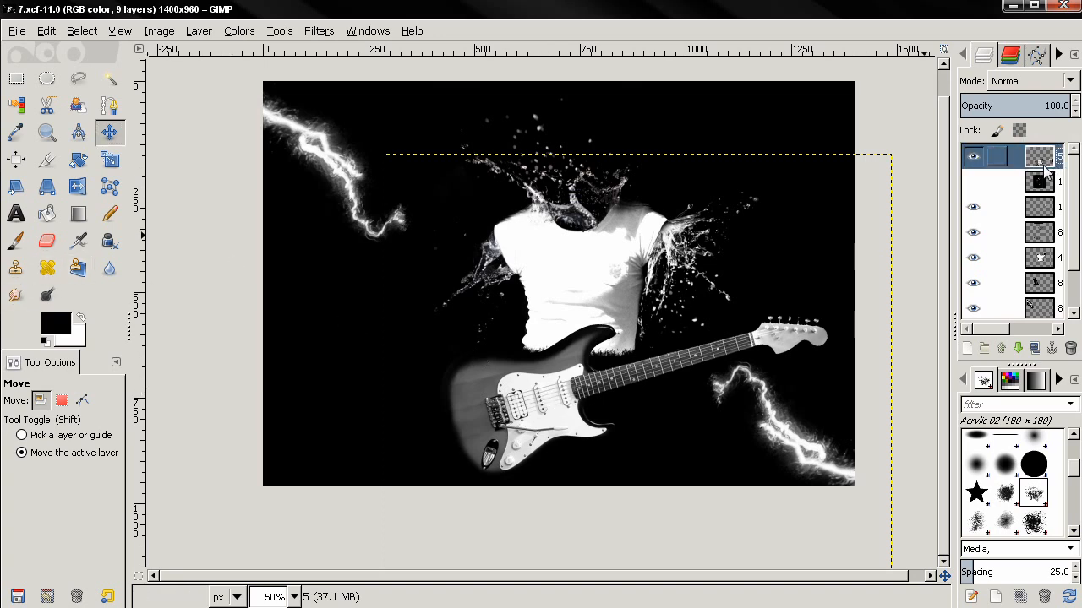
pyautogui.click(15, 267)
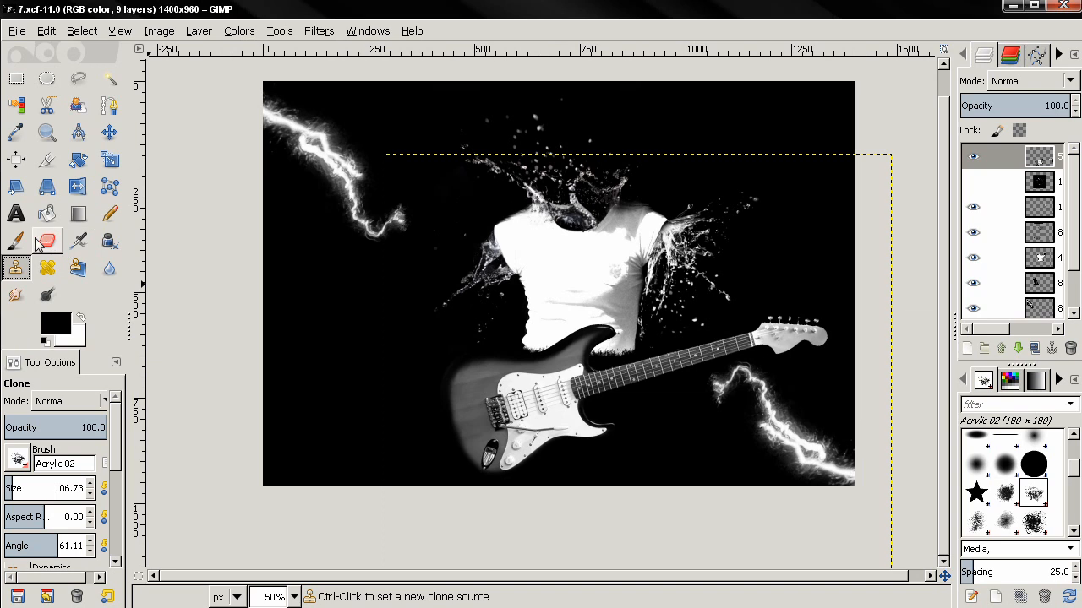
pyautogui.click(46, 241)
pyautogui.scroll(-5, 37, 549)
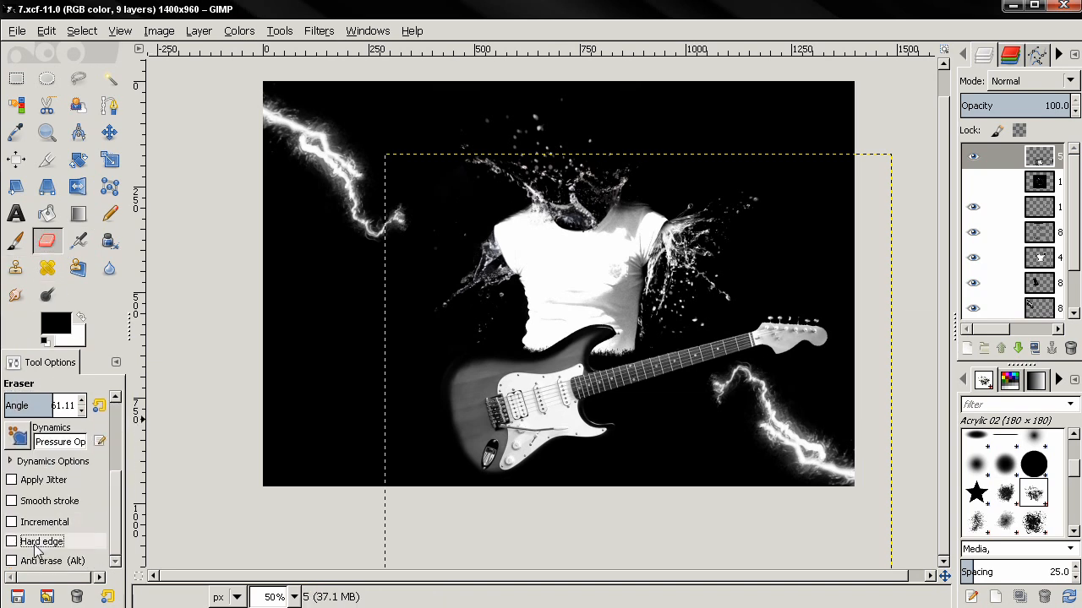
pyautogui.scroll(5, 34, 524)
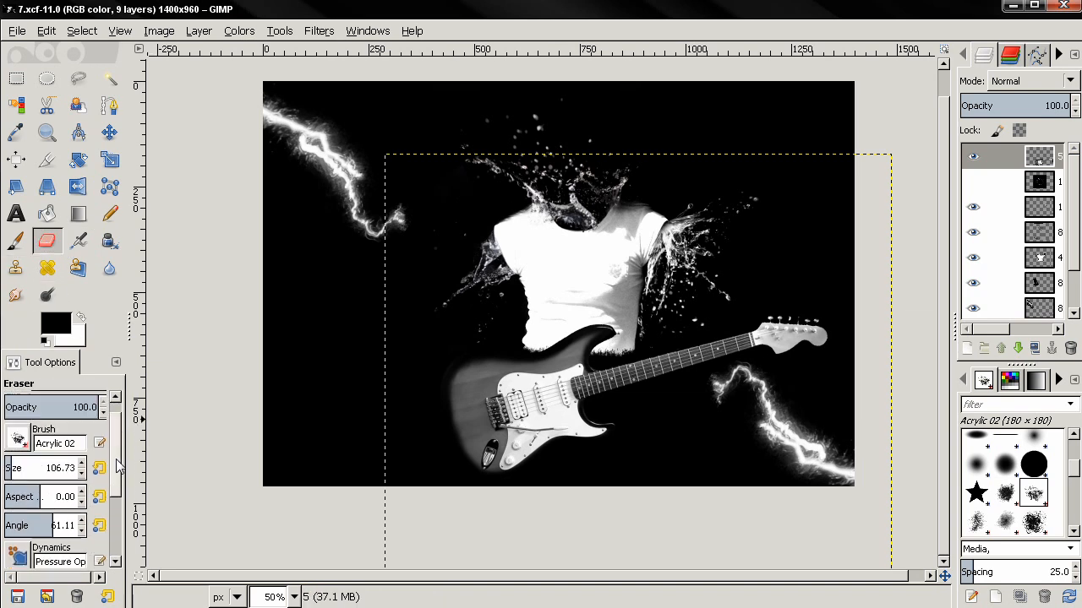
pyautogui.click(548, 410)
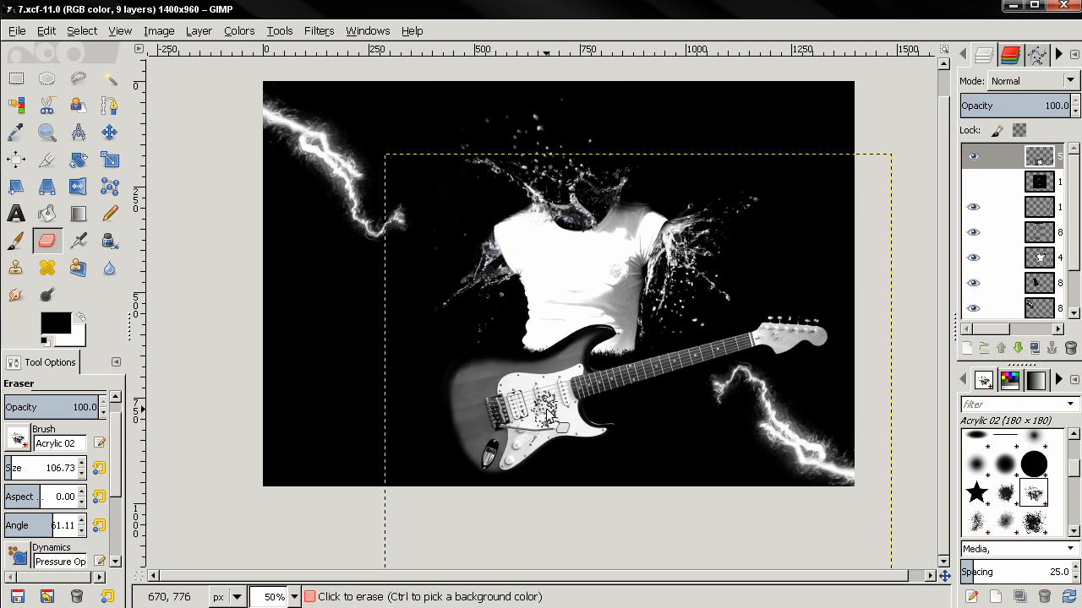
pyautogui.keyDown('ctrl'); pyautogui.scroll(2, 546, 406); pyautogui.keyUp('ctrl')
pyautogui.keyDown('ctrl'); pyautogui.scroll(-1, 554, 410); pyautogui.keyUp('ctrl')
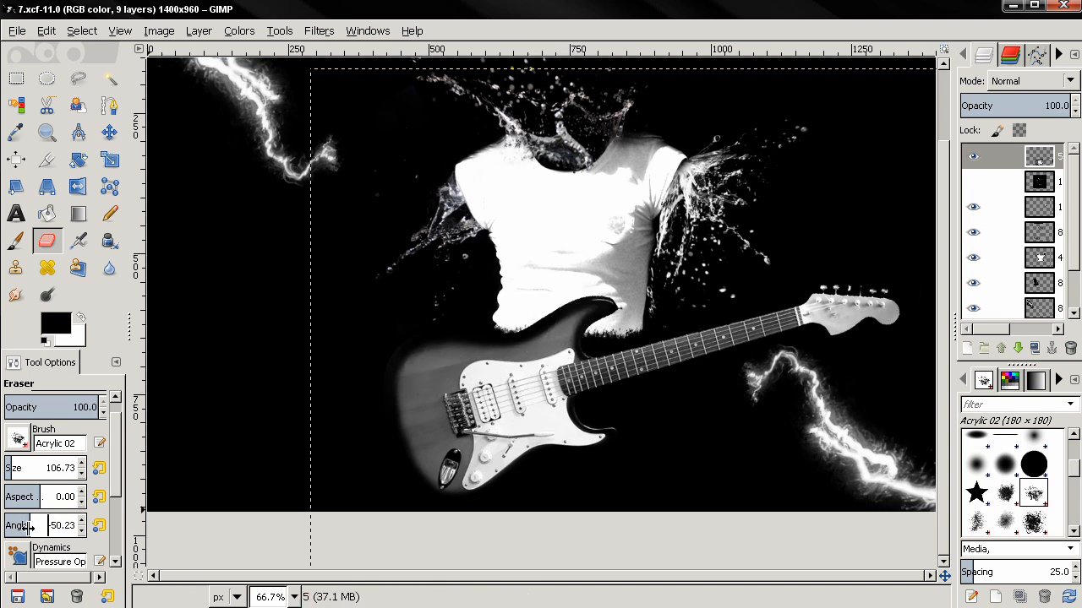
pyautogui.moveTo(26, 529); pyautogui.dragTo(24, 529)
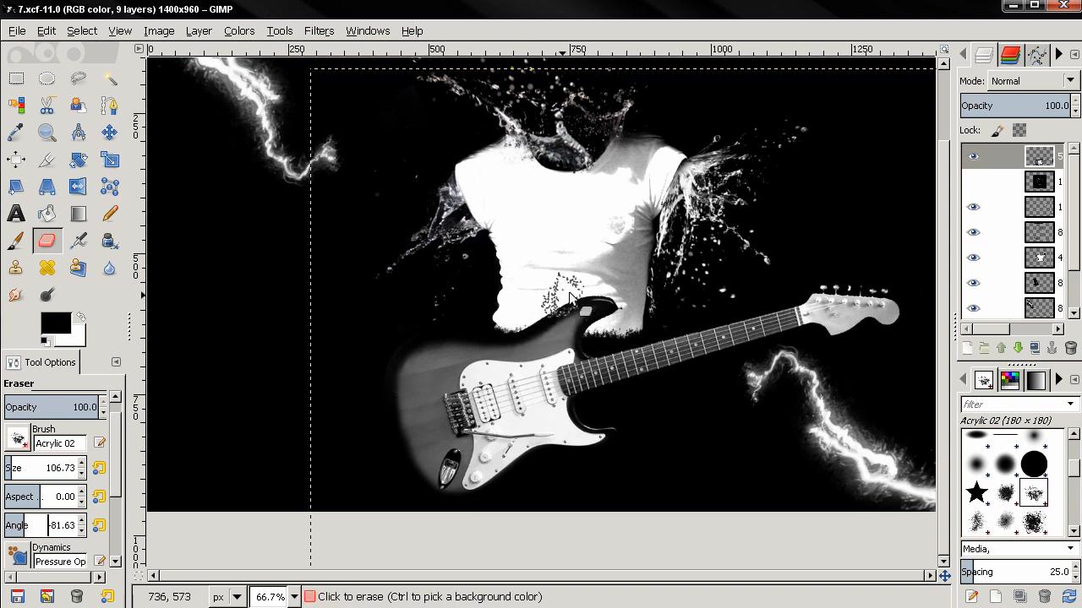
pyautogui.click(592, 300)
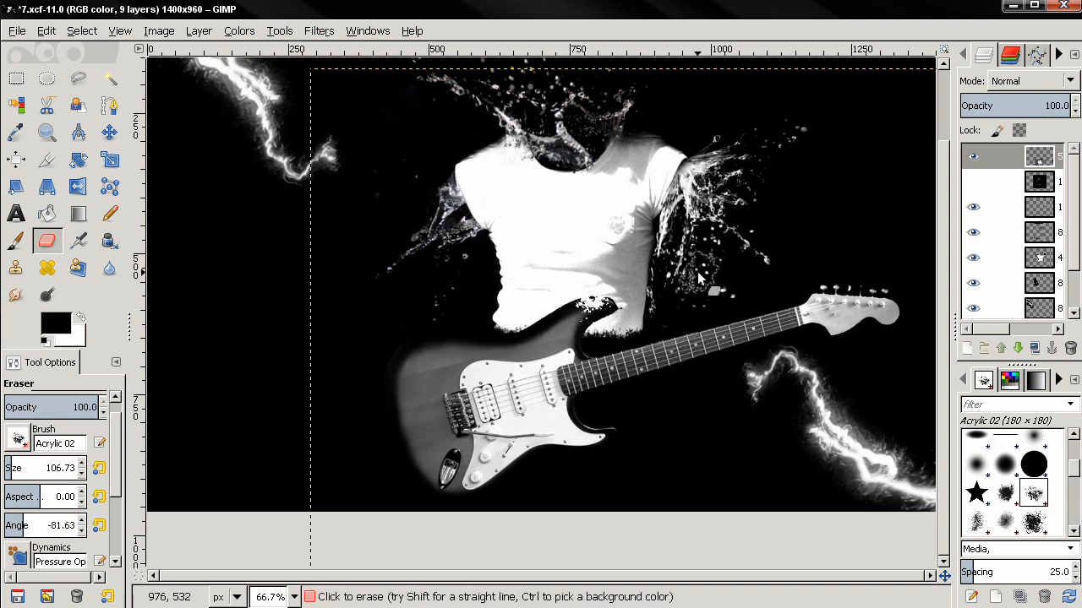
# - Clone dark guitar specks onto the T-shirt just above the upper horn with the Acrylic 02 brush and Hard edge enabled, undoing the stray dab
pyautogui.click(15, 268)
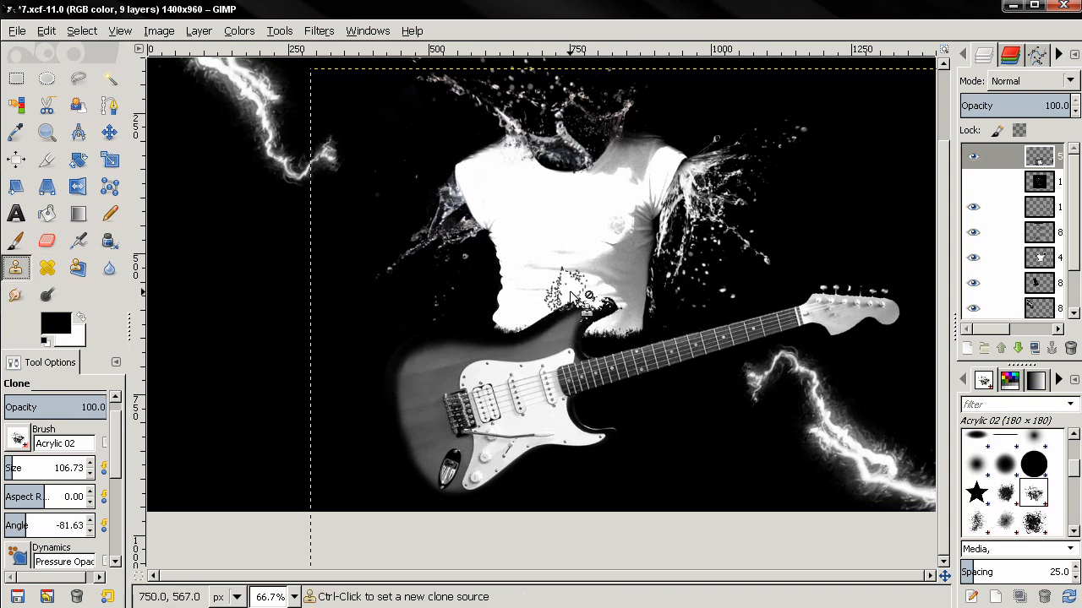
pyautogui.keyDown('ctrl'); pyautogui.click(595, 300); pyautogui.keyUp('ctrl')
pyautogui.moveTo(595, 300)
pyautogui.mouseDown()
pyautogui.moveTo(604, 271)
pyautogui.moveTo(602, 284)
pyautogui.mouseUp()
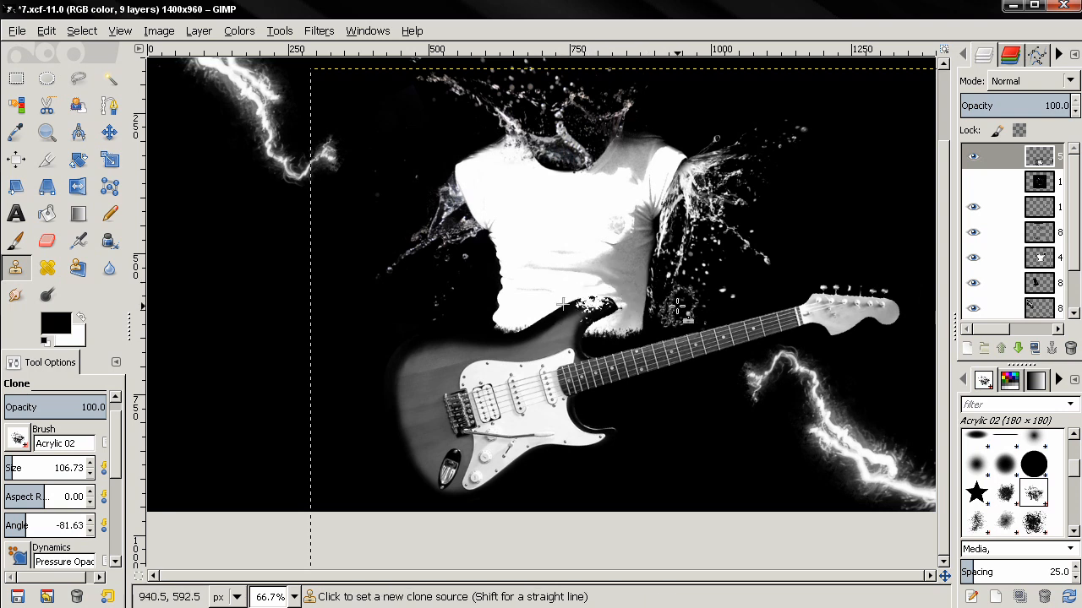
pyautogui.moveTo(116, 454); pyautogui.dragTo(104, 545)
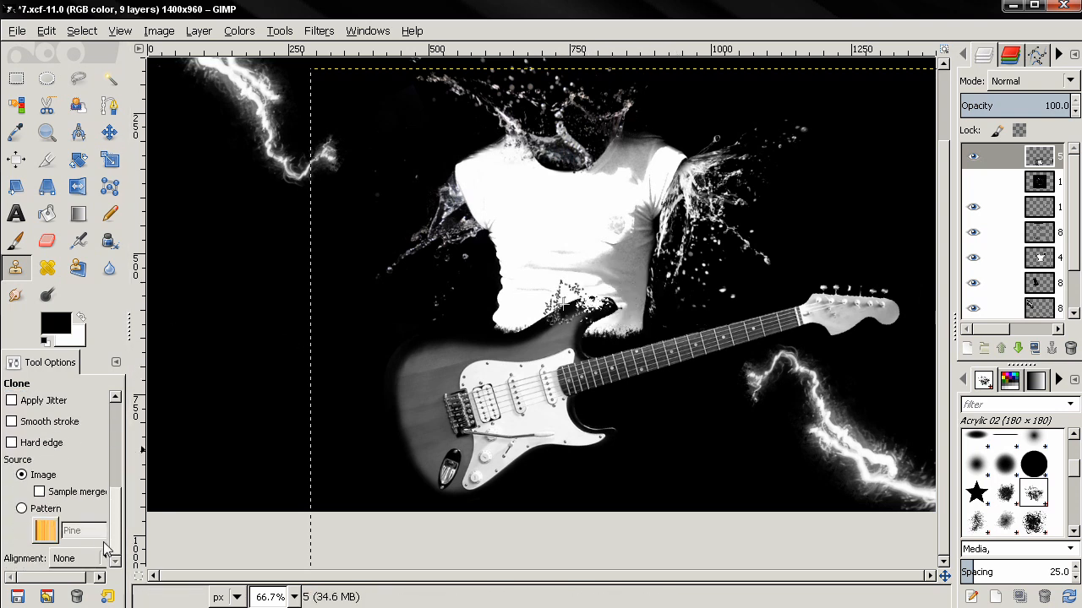
pyautogui.click(32, 445)
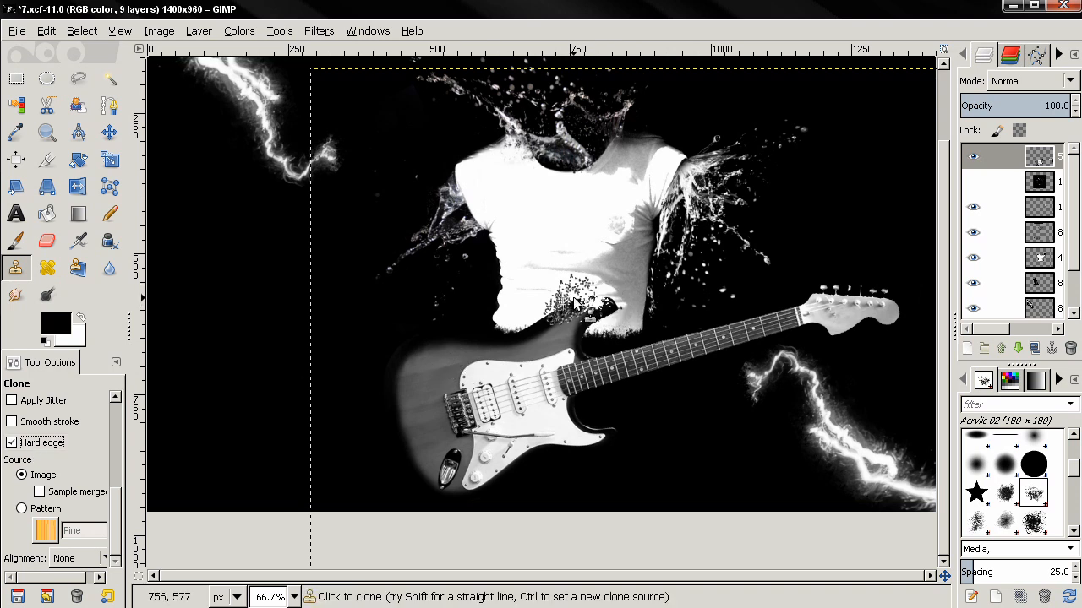
pyautogui.keyDown('ctrl'); pyautogui.click(567, 300); pyautogui.keyUp('ctrl')
pyautogui.click(597, 279)
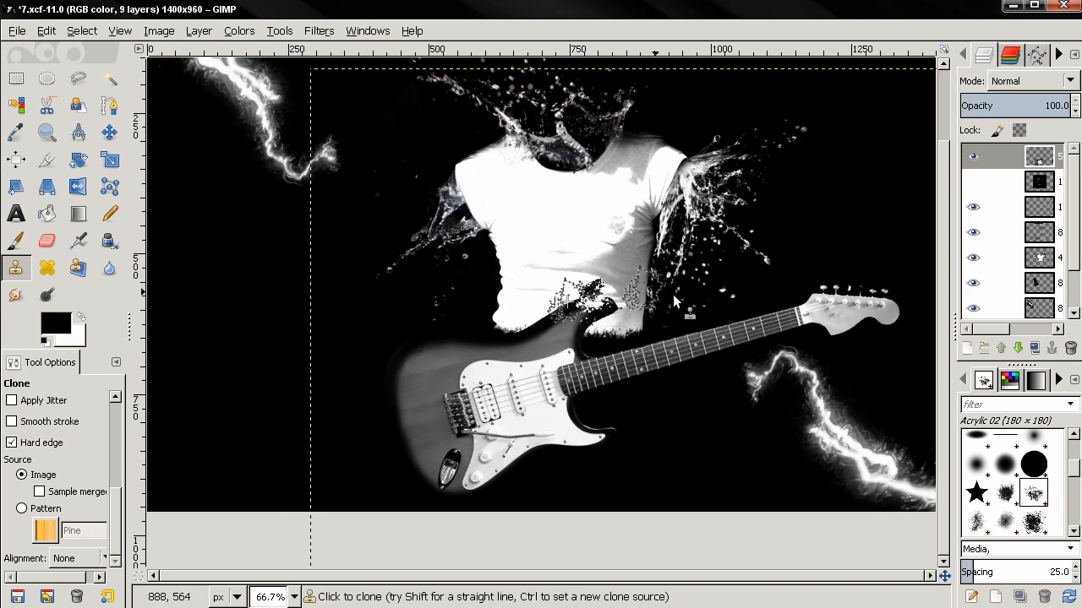
pyautogui.hotkey('ctrl', 'z')
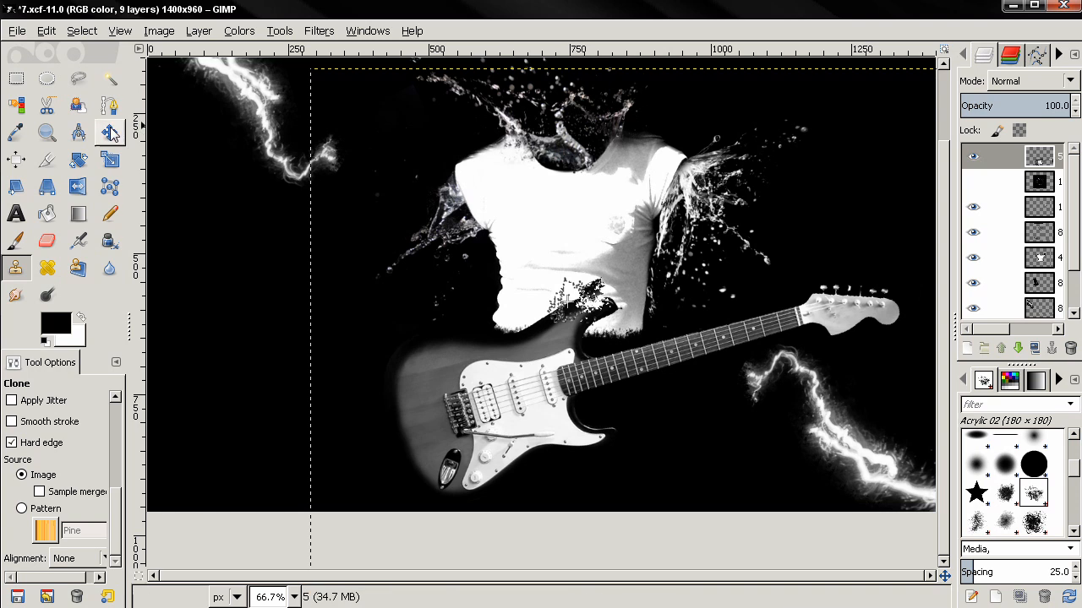
pyautogui.click(109, 132)
pyautogui.press('1')
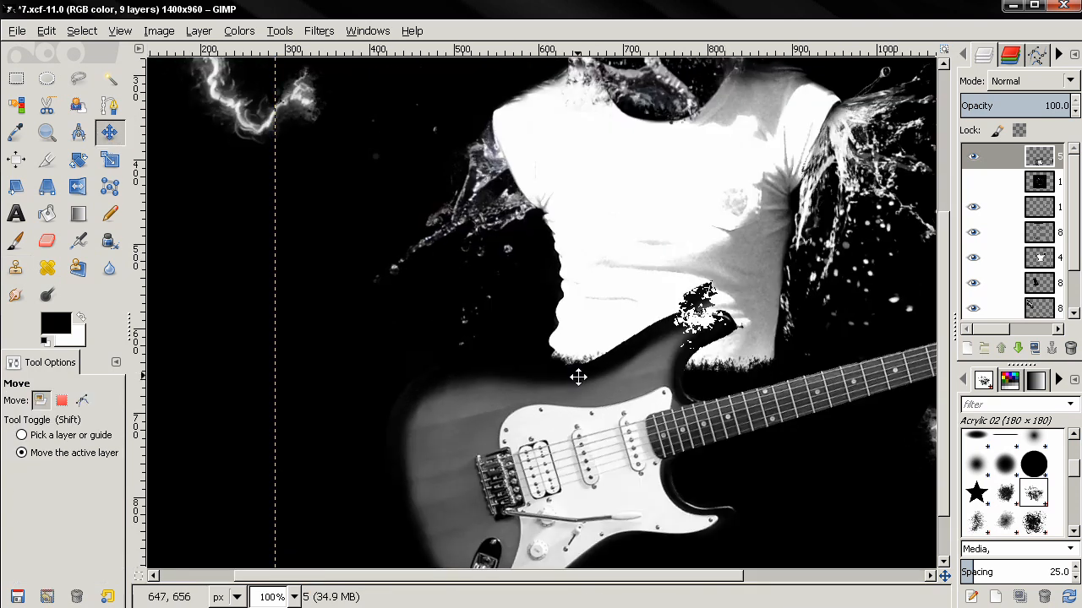
pyautogui.moveTo(580, 374); pyautogui.dragTo(536, 314)
pyautogui.press('-')
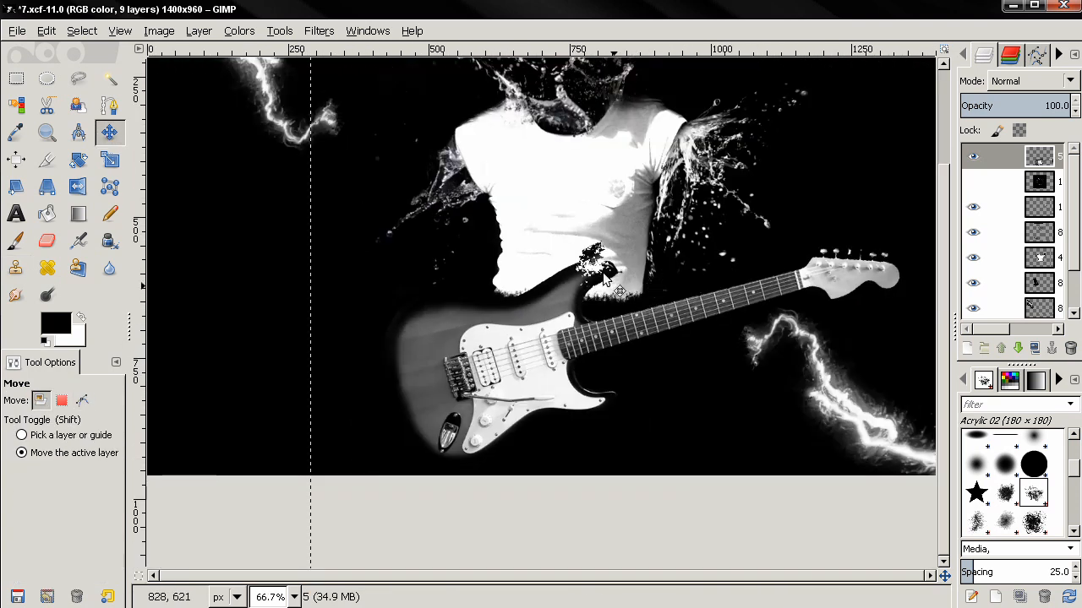
pyautogui.moveTo(624, 330); pyautogui.dragTo(594, 370)
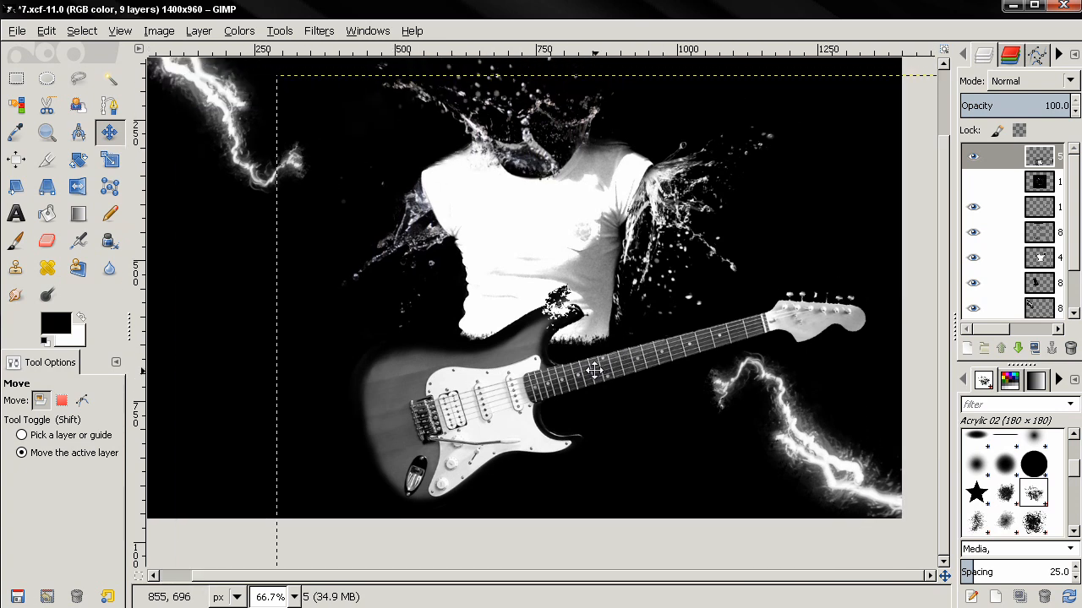